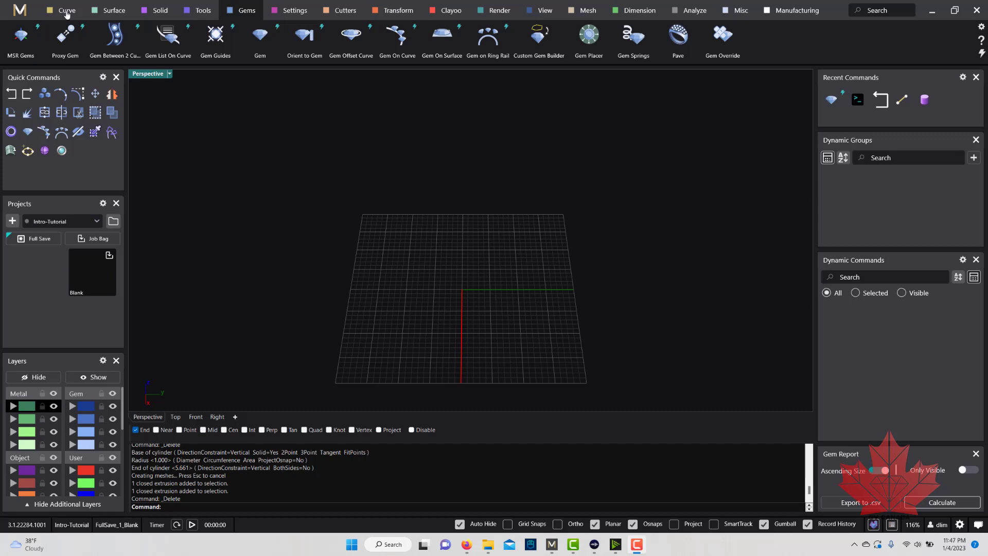
# Step: Examine the commands available for curves, surfaces, solids, tools, gems, cutters and transforms
pyautogui.click(69, 12)
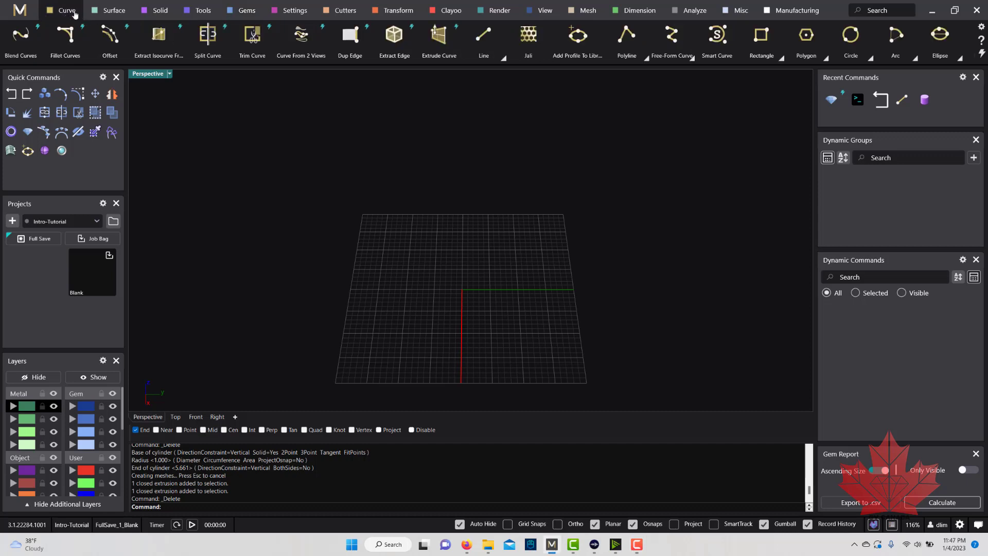
pyautogui.click(108, 13)
pyautogui.click(160, 12)
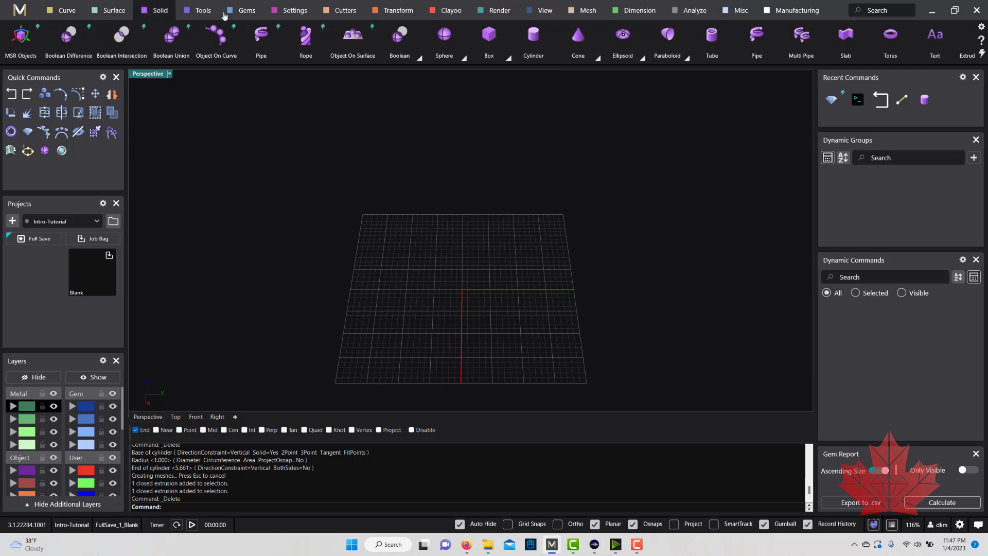
pyautogui.click(208, 12)
pyautogui.click(245, 13)
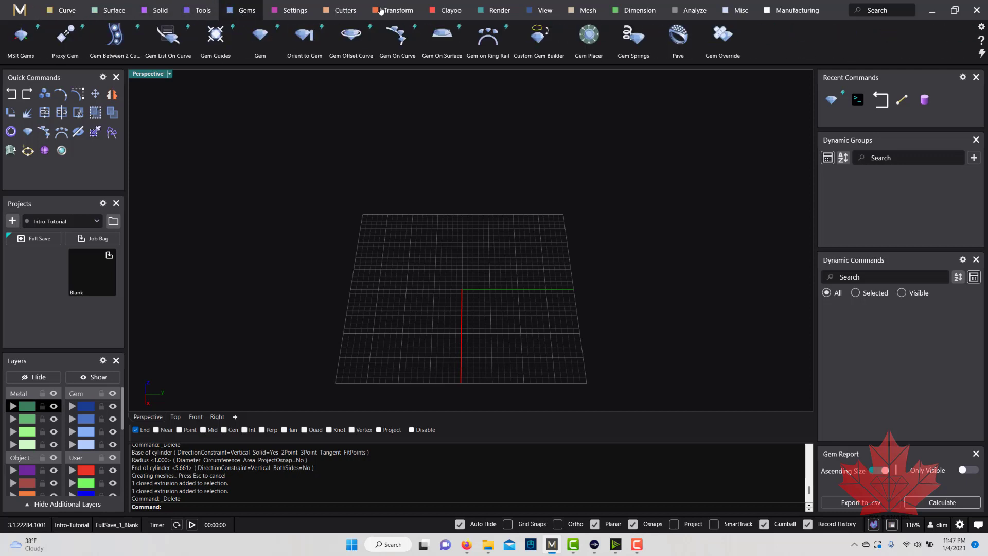
pyautogui.click(346, 11)
pyautogui.click(391, 11)
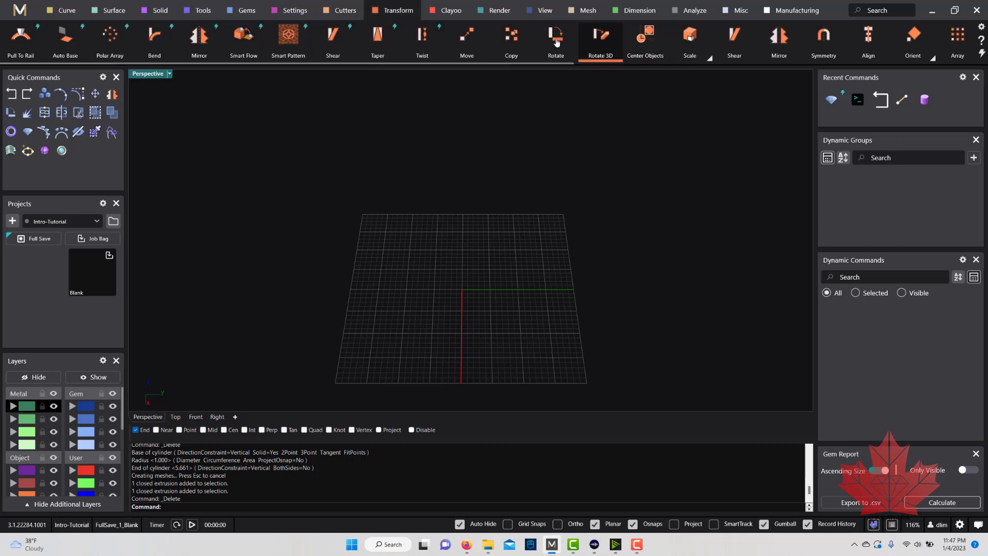
pyautogui.click(72, 15)
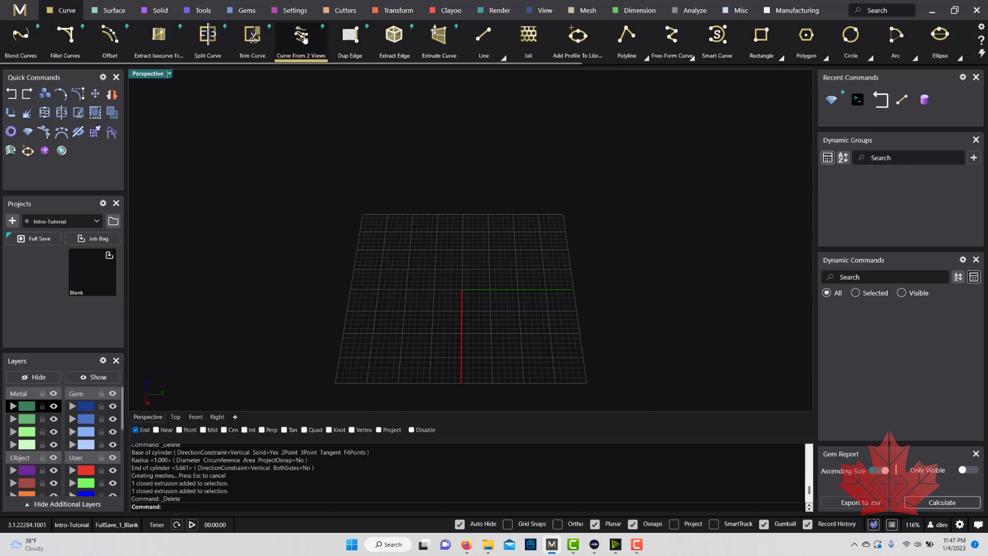
pyautogui.click(346, 11)
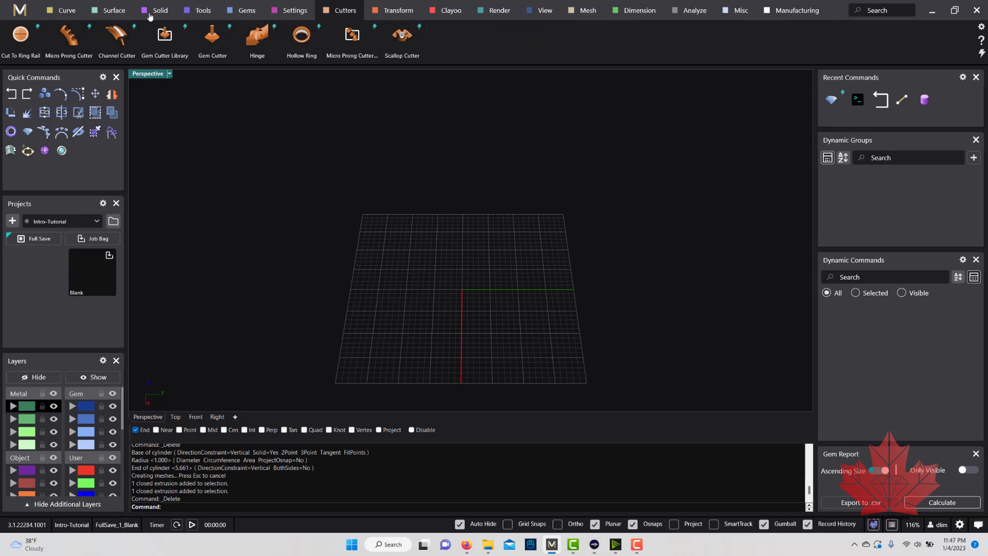
pyautogui.click(122, 12)
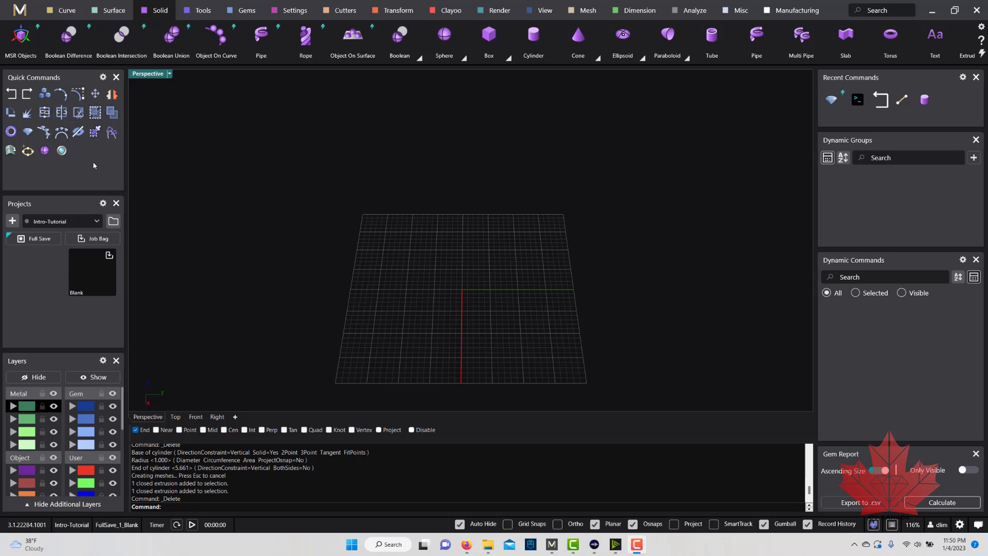
pyautogui.click(62, 17)
pyautogui.click(107, 15)
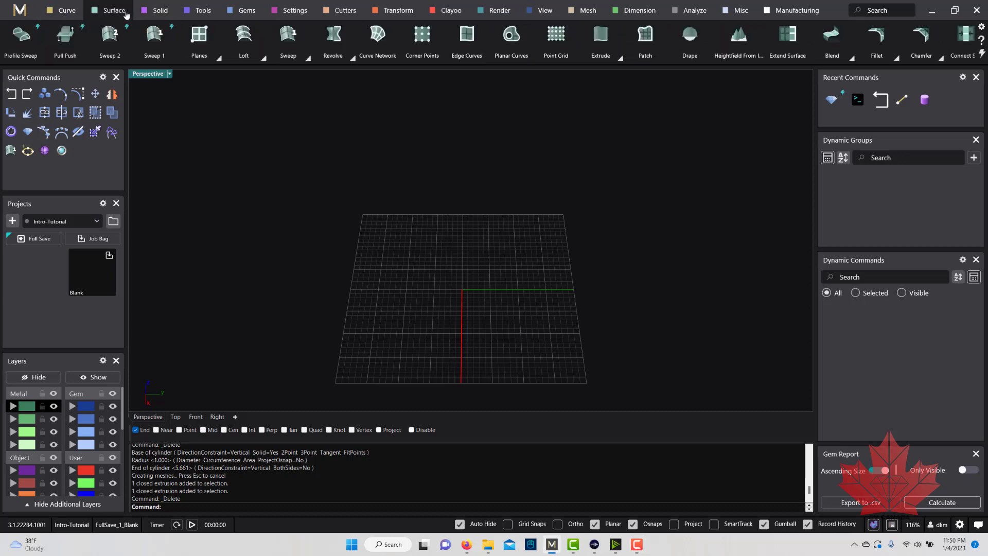
pyautogui.click(154, 11)
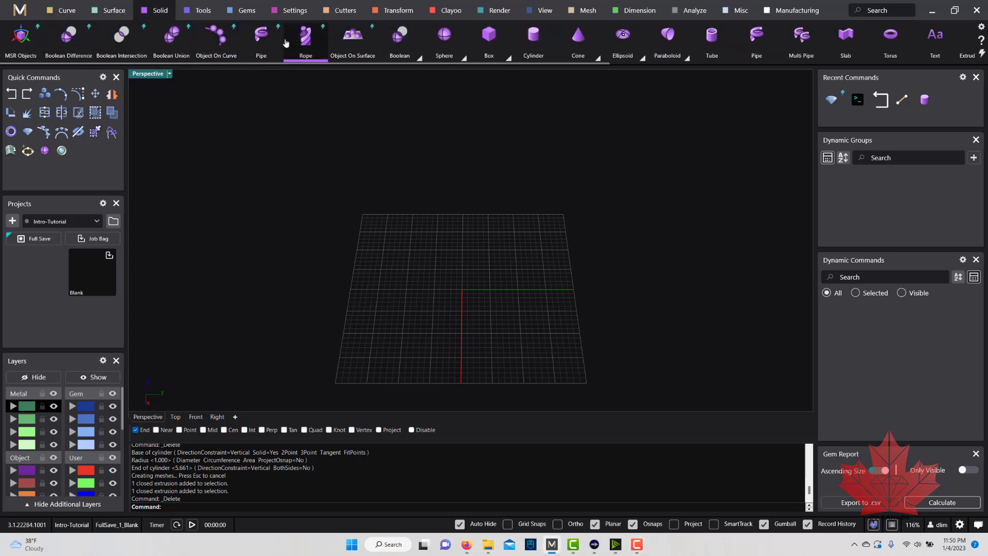
pyautogui.click(204, 12)
pyautogui.click(247, 15)
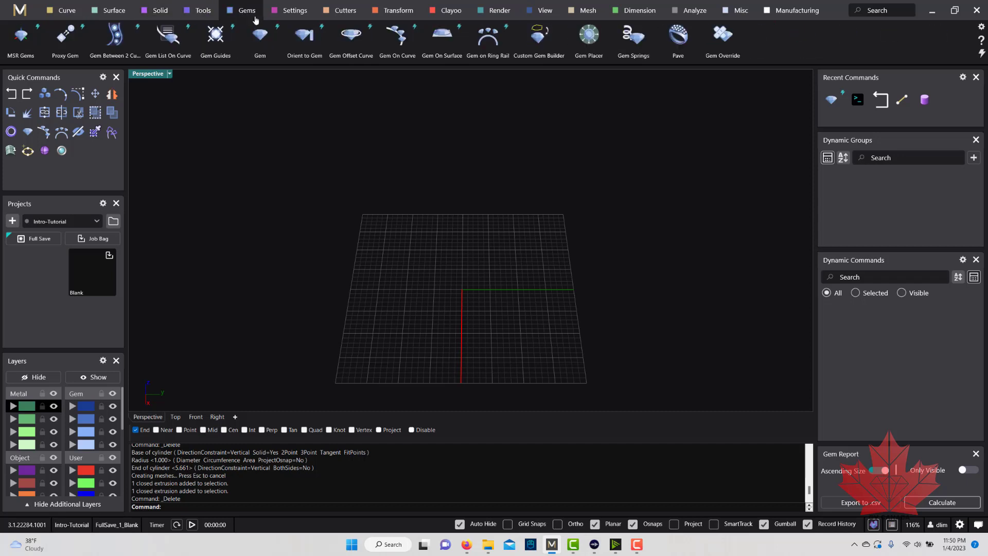
# Step: Try to add the solid commands Sphere and Box to Quick Commands
pyautogui.click(157, 11)
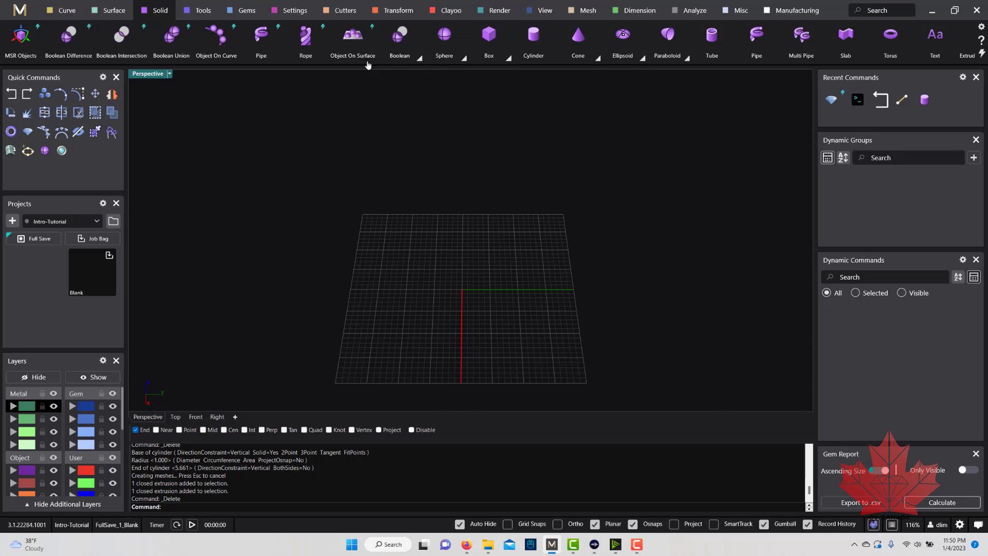
pyautogui.moveTo(452, 33)
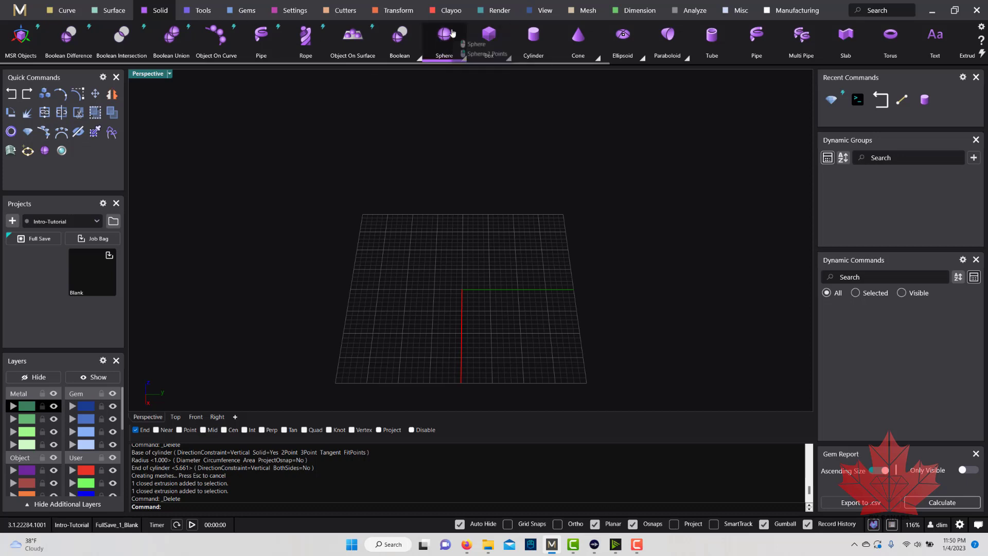
pyautogui.moveTo(441, 44)
pyautogui.mouseDown()
pyautogui.moveTo(452, 25)
pyautogui.moveTo(61, 126)
pyautogui.moveTo(58, 135)
pyautogui.mouseUp()
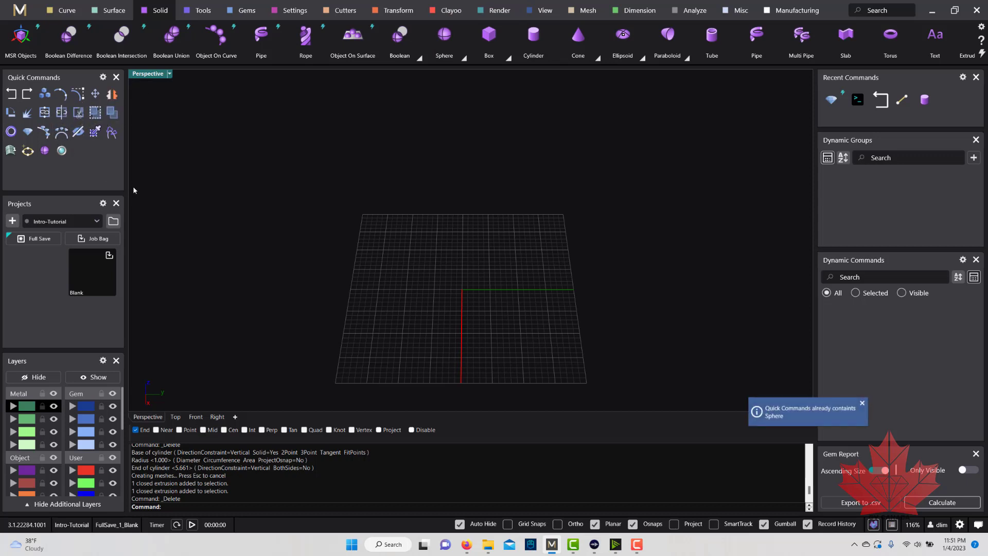
pyautogui.moveTo(488, 41); pyautogui.dragTo(61, 150)
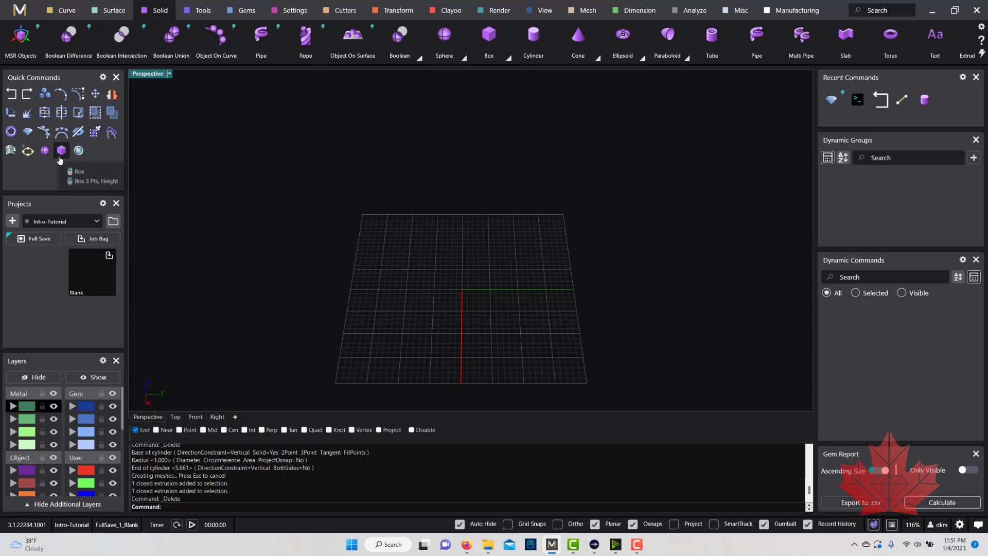
# Step: Remove the Box and Sphere commands from Quick Commands
pyautogui.moveTo(59, 154); pyautogui.dragTo(209, 175)
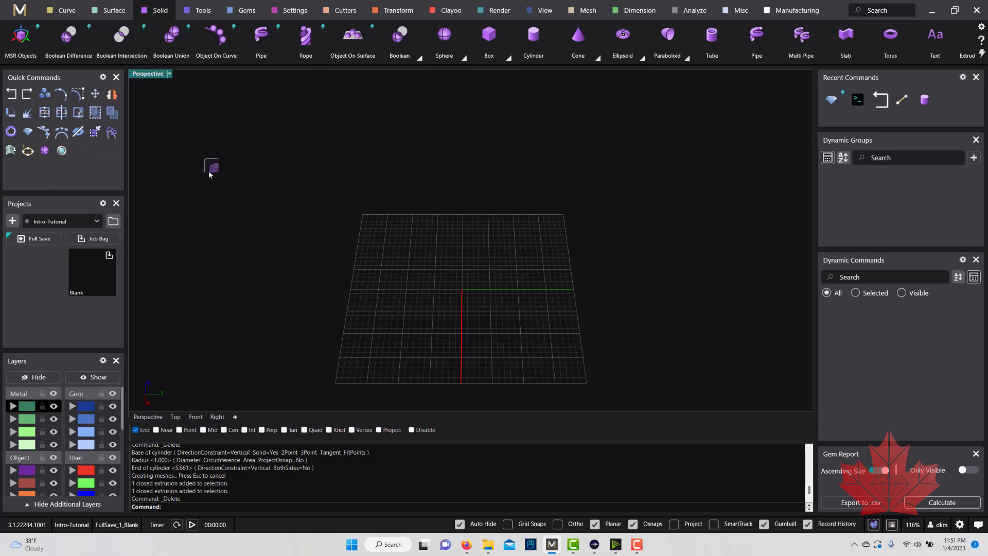
pyautogui.moveTo(45, 150); pyautogui.dragTo(307, 183)
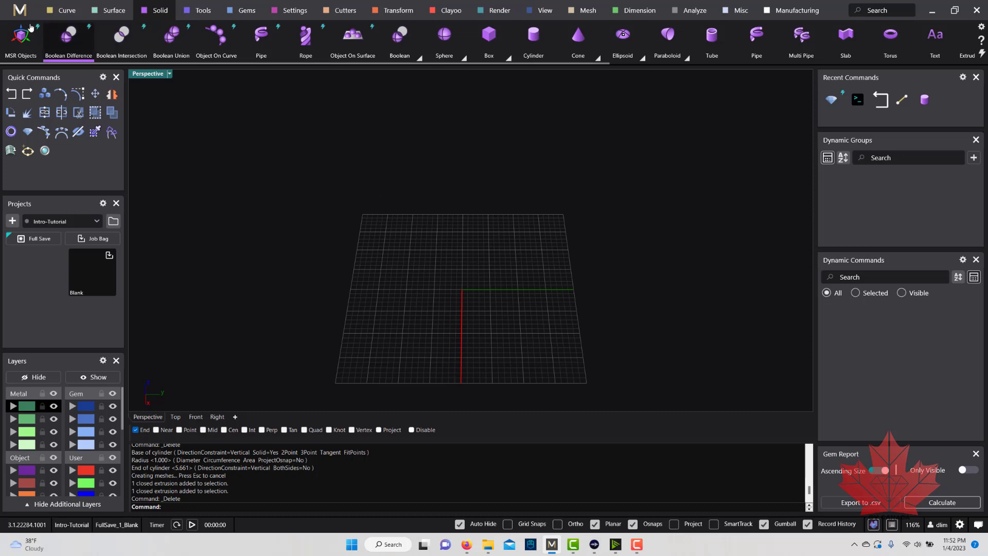
pyautogui.click(11, 12)
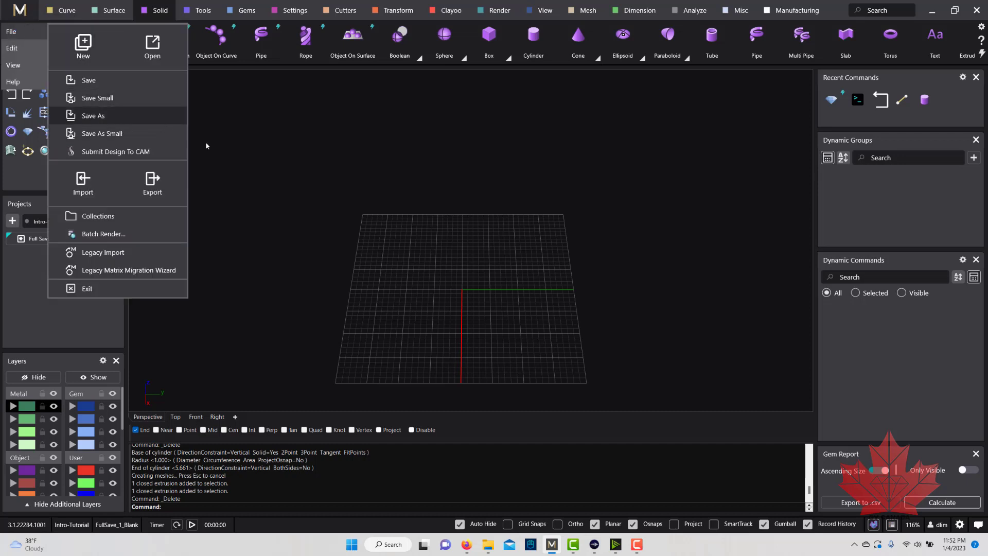
pyautogui.click(267, 211)
pyautogui.click(32, 239)
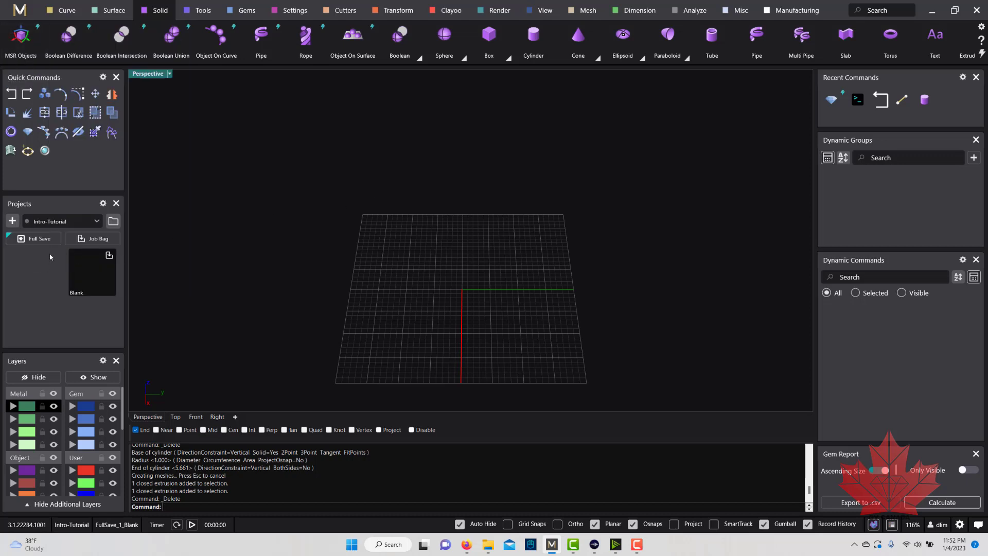
pyautogui.click(42, 244)
# Step: Create a ring rail in US finger size 7
pyautogui.click(11, 131)
pyautogui.moveTo(511, 263); pyautogui.dragTo(565, 229, button='right')
pyautogui.moveTo(518, 255)
pyautogui.mouseDown(button='right')
pyautogui.moveTo(472, 315)
pyautogui.moveTo(556, 276)
pyautogui.moveTo(576, 242)
pyautogui.moveTo(517, 241)
pyautogui.mouseUp(button='right')
pyautogui.rightClick(575, 243)
# Step: Place a profile on the ring rail with Profile Placer, using profile width 4 and height 2
pyautogui.rightClick(516, 242)
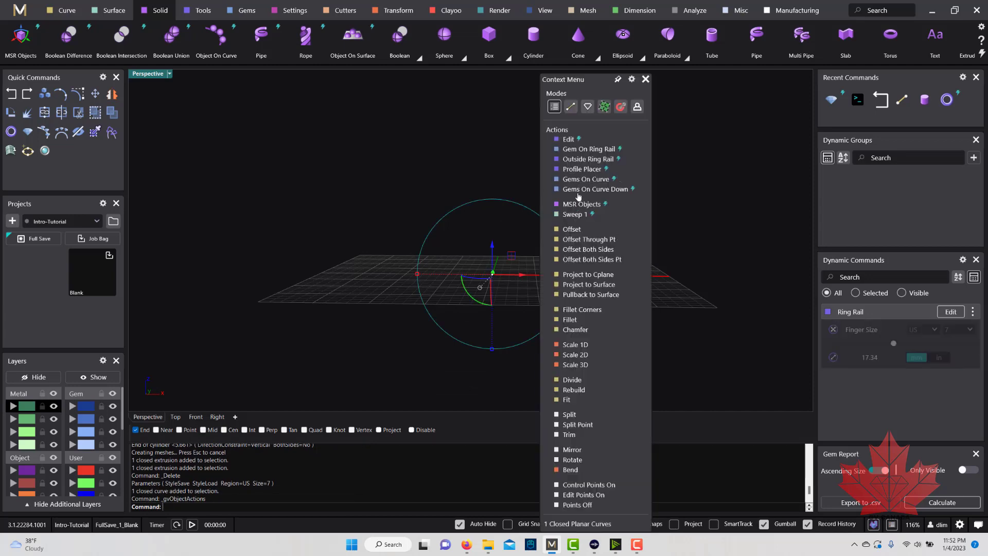
pyautogui.click(582, 171)
pyautogui.moveTo(628, 188); pyautogui.dragTo(529, 260, button='right')
pyautogui.rightClick(529, 255)
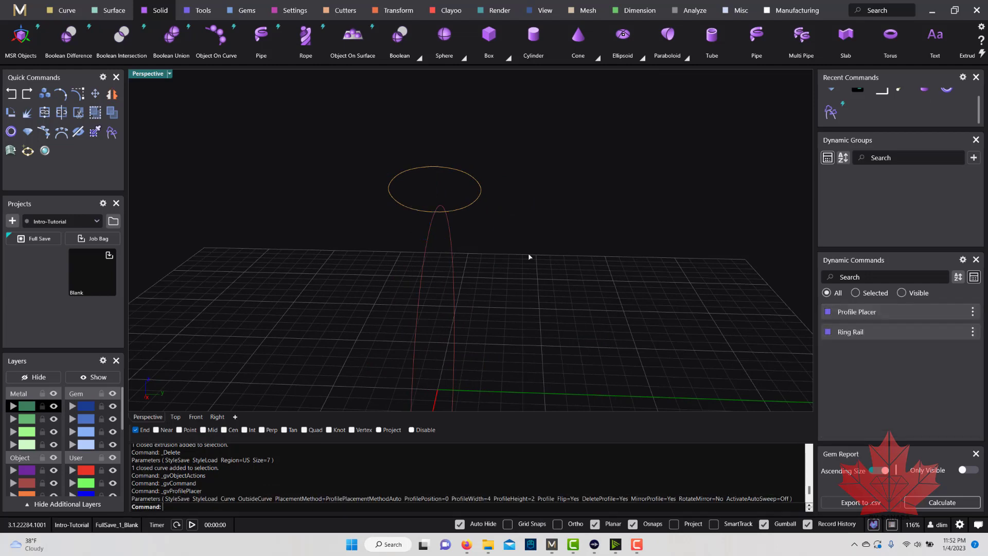
# Step: Sweep the placed profile along the ring rail with Sweep 1 to form the band
pyautogui.rightClick(425, 287)
pyautogui.click(457, 215)
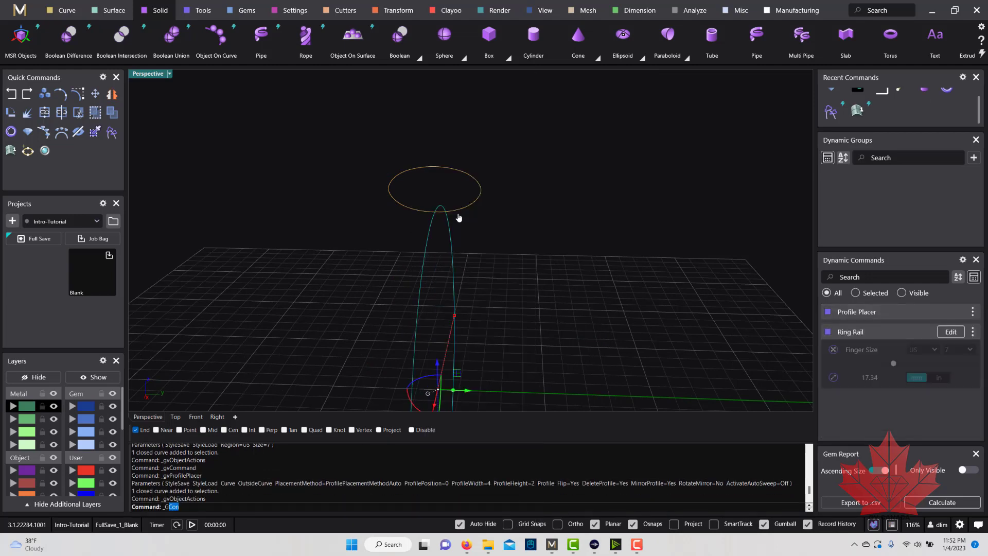
pyautogui.click(454, 178)
pyautogui.press('Return')
pyautogui.moveTo(432, 196); pyautogui.dragTo(495, 252, button='right')
# Step: Make a full save of the ring in the Intro-Tutorial project
pyautogui.click(23, 240)
pyautogui.moveTo(333, 200); pyautogui.dragTo(506, 244, button='right')
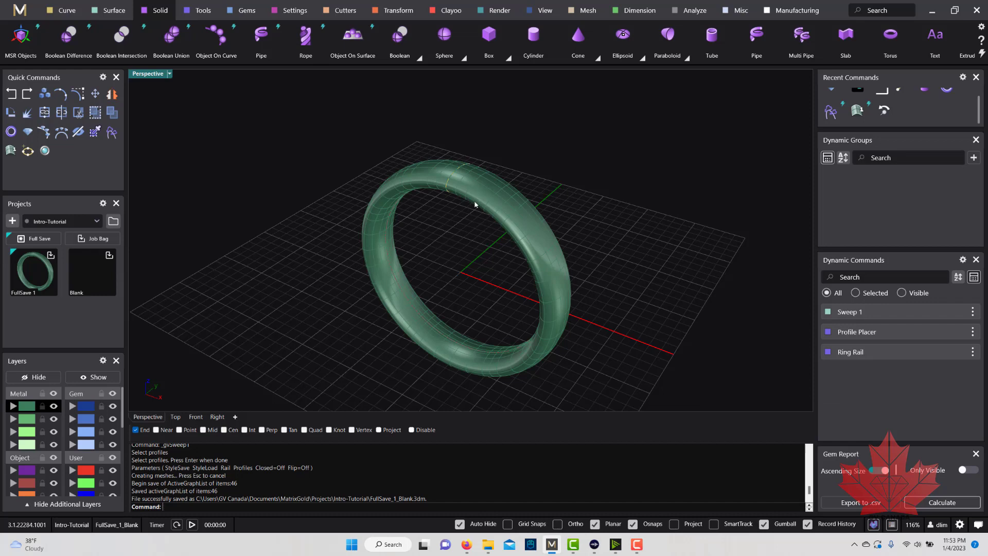
pyautogui.scroll(2, 490, 207)
pyautogui.moveTo(489, 207); pyautogui.dragTo(400, 241, button='right')
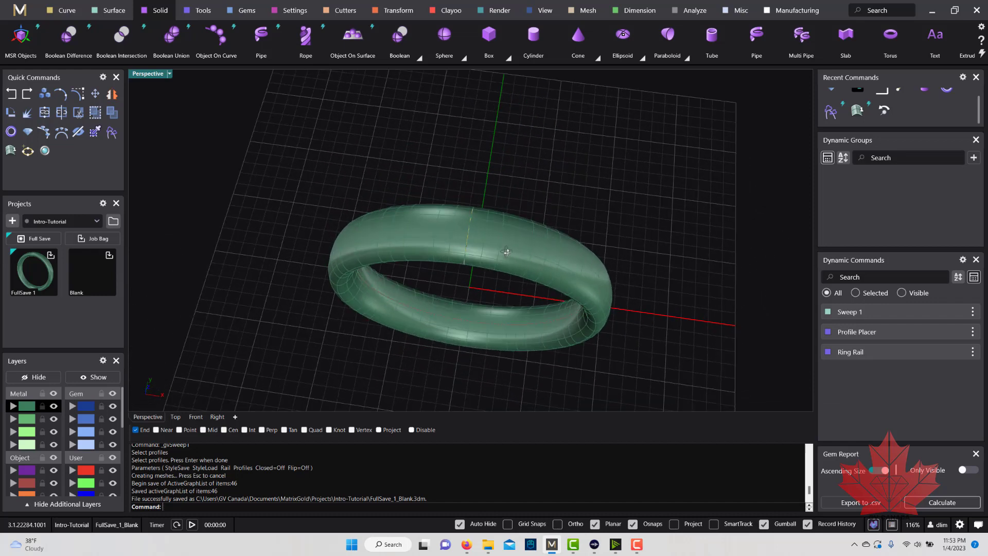
# Step: Save only the swept ring band to the project's job bag
pyautogui.click(399, 240)
pyautogui.moveTo(507, 255); pyautogui.dragTo(616, 211, button='right')
pyautogui.press('Escape')
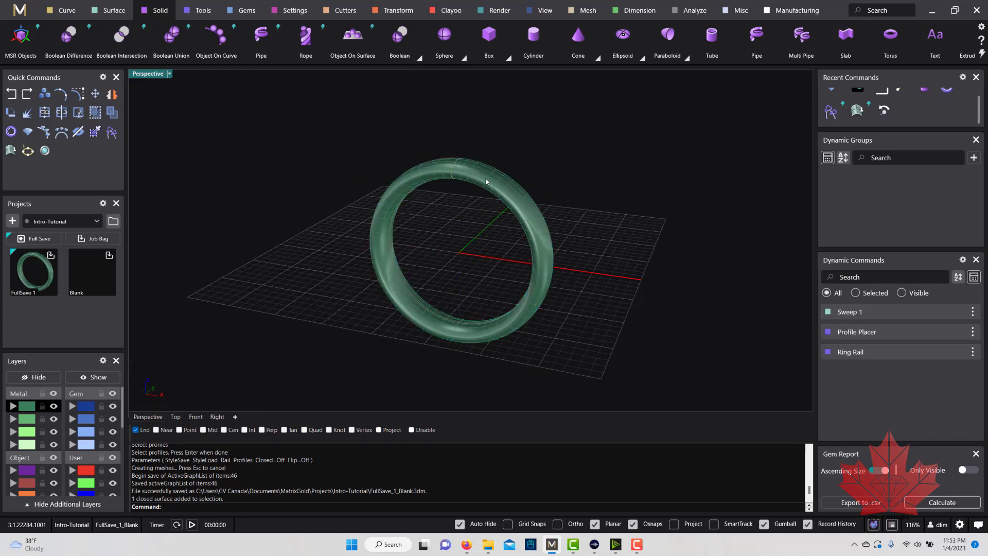
pyautogui.click(486, 181)
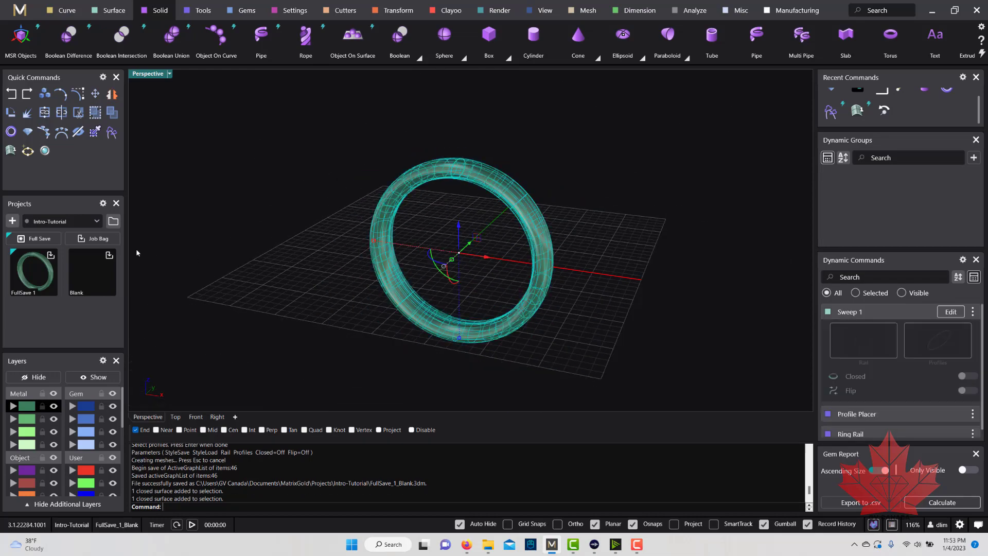
pyautogui.click(101, 239)
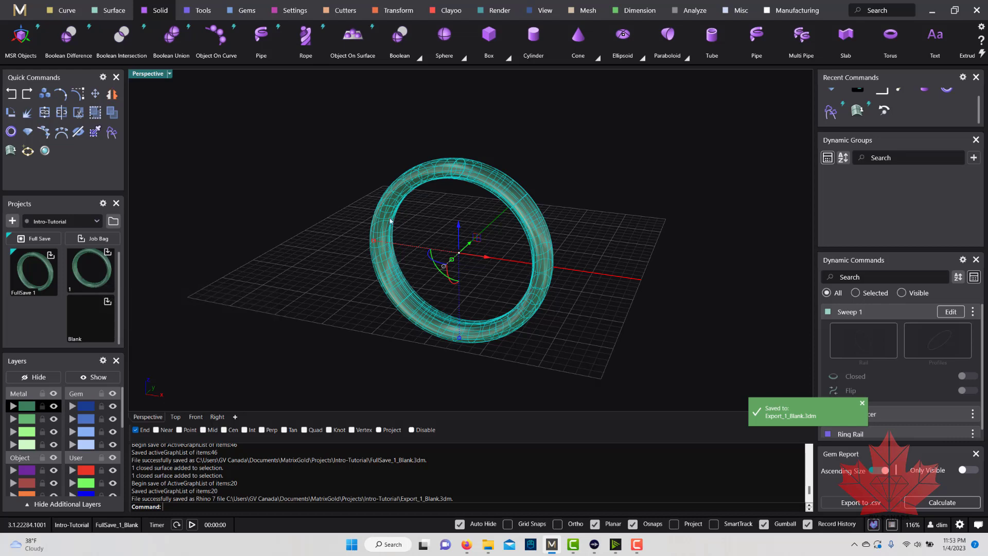
pyautogui.click(319, 183)
# Step: Examine the ring band and the rail curve underneath it up close
pyautogui.moveTo(473, 150); pyautogui.dragTo(433, 178, button='right')
pyautogui.scroll(3, 471, 172)
pyautogui.click(474, 128)
pyautogui.click(494, 150)
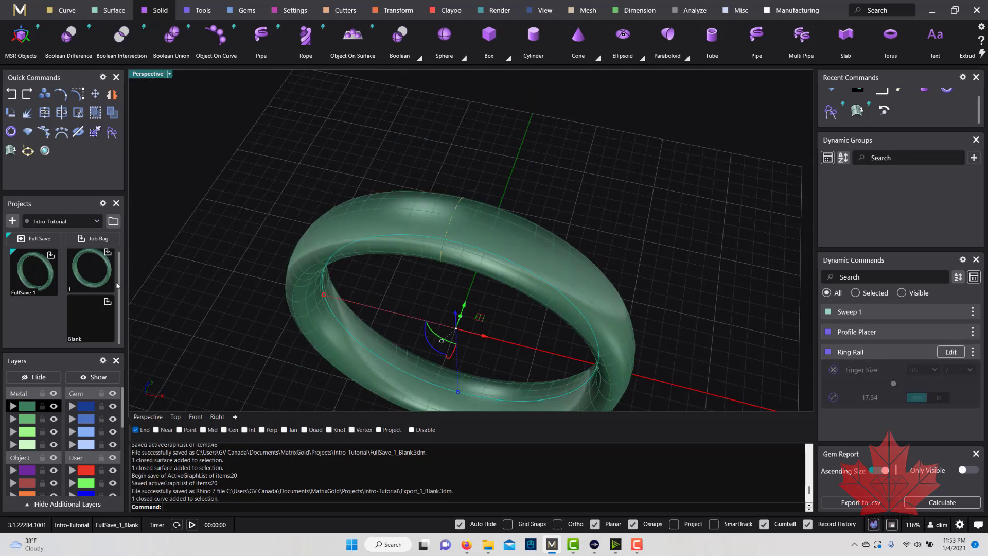
pyautogui.click(356, 151)
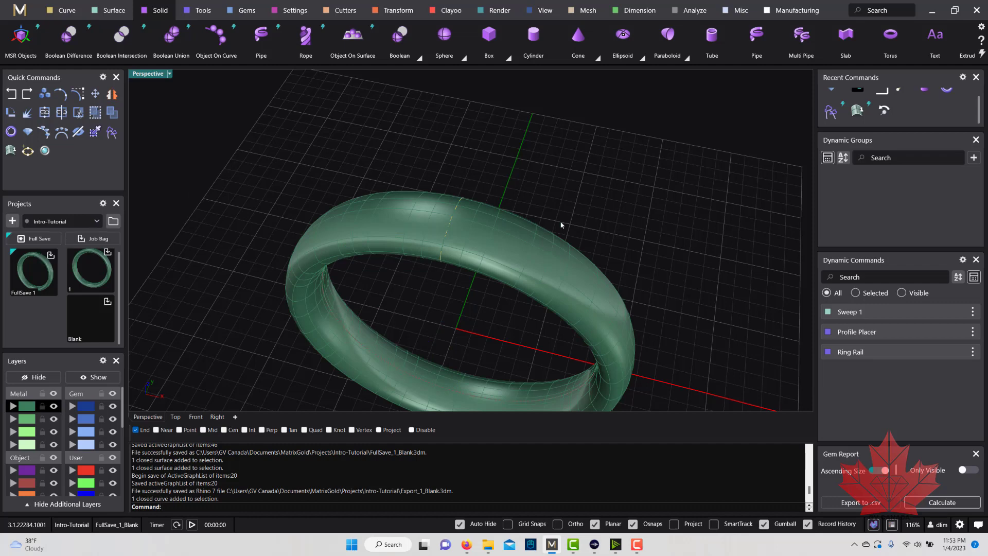
# Step: Examine the options available for job bag entry 1 without applying any of them
pyautogui.scroll(-3, 592, 205)
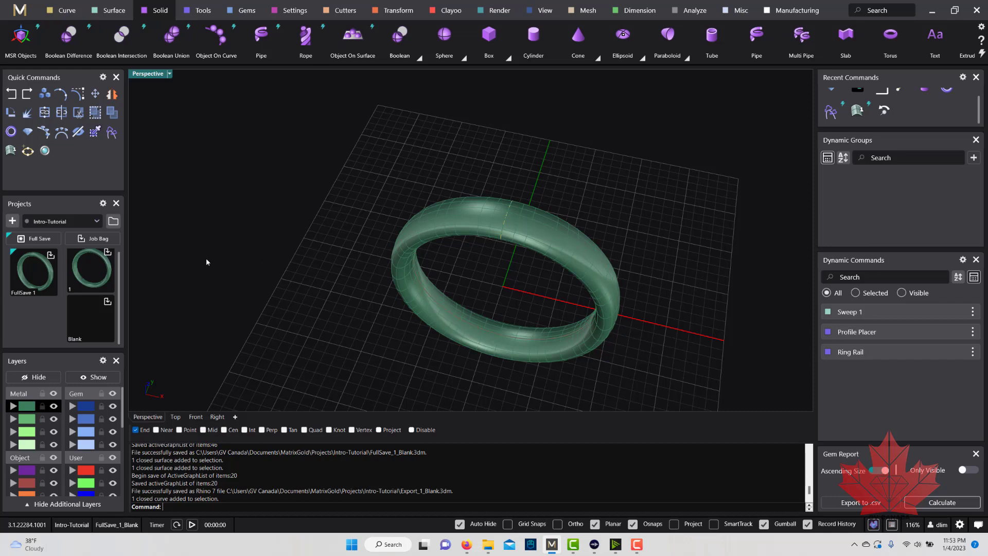
pyautogui.moveTo(285, 270); pyautogui.dragTo(422, 234, button='right')
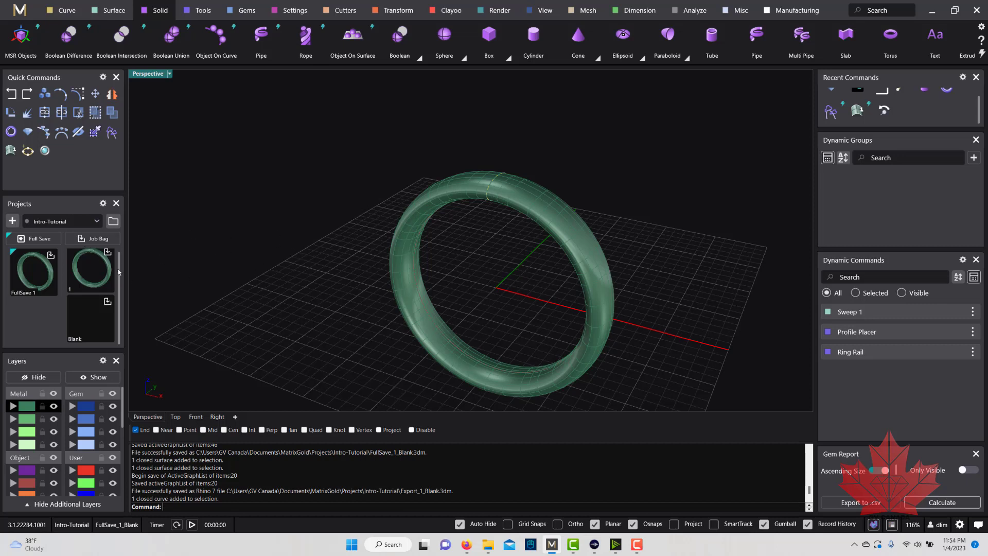
pyautogui.rightClick(98, 268)
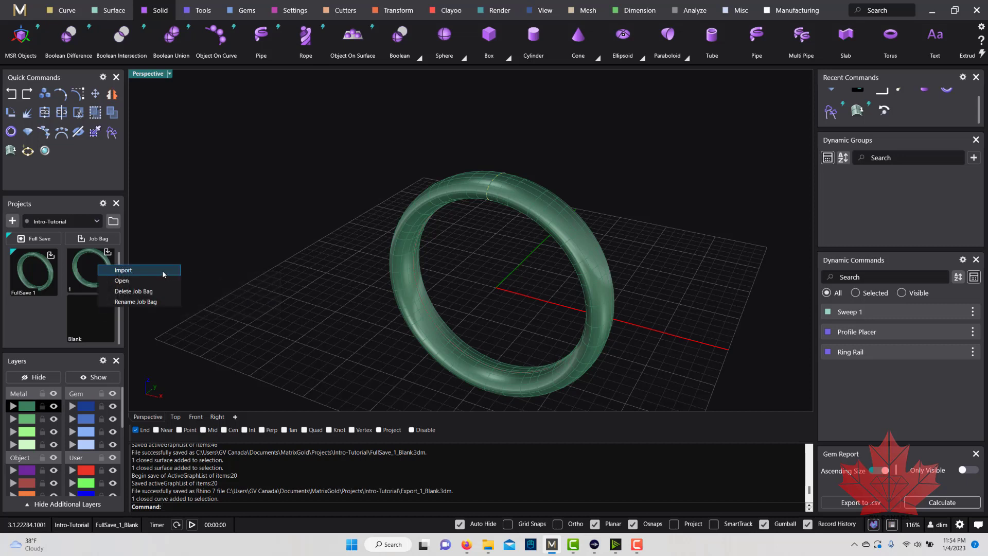
pyautogui.click(264, 302)
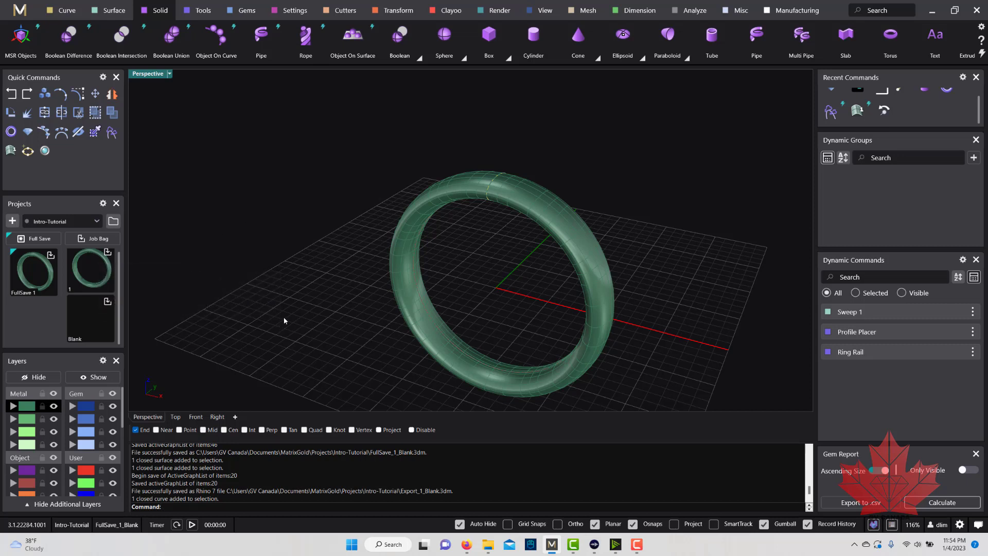
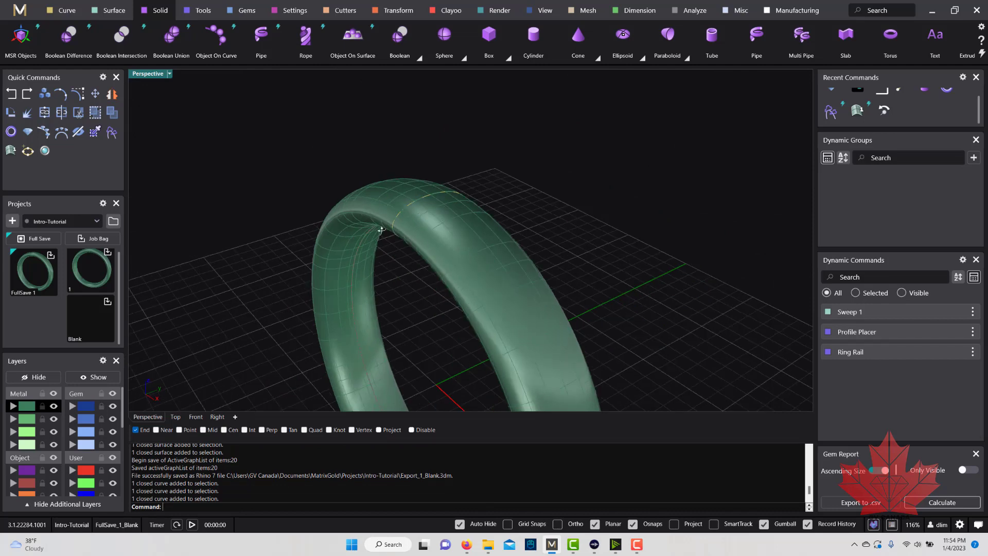
pyautogui.moveTo(542, 274); pyautogui.dragTo(463, 360, button='right')
pyautogui.click(452, 397)
pyautogui.click(584, 218)
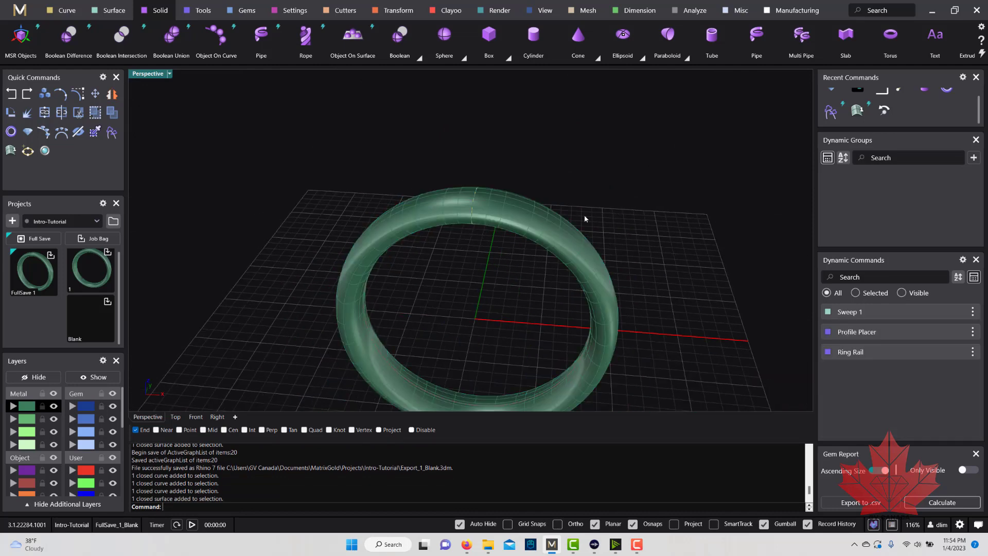
pyautogui.scroll(-2, 514, 240)
pyautogui.moveTo(505, 247); pyautogui.dragTo(474, 255, button='right')
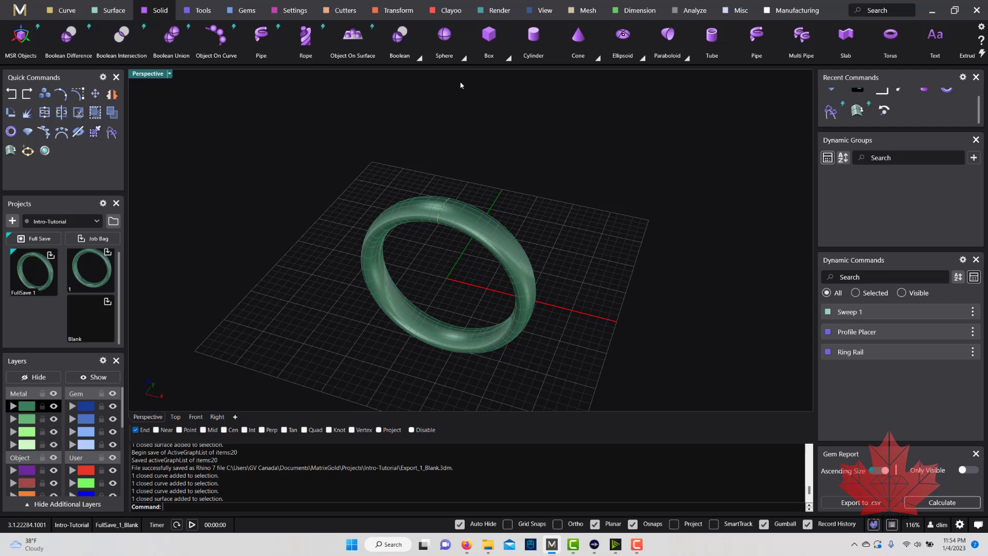
# Step: Place three solid spheres around the ring on the first Metal layer, about 12.4, 12.1 and 12.3 mm in diameter
pyautogui.click(444, 36)
pyautogui.click(579, 229)
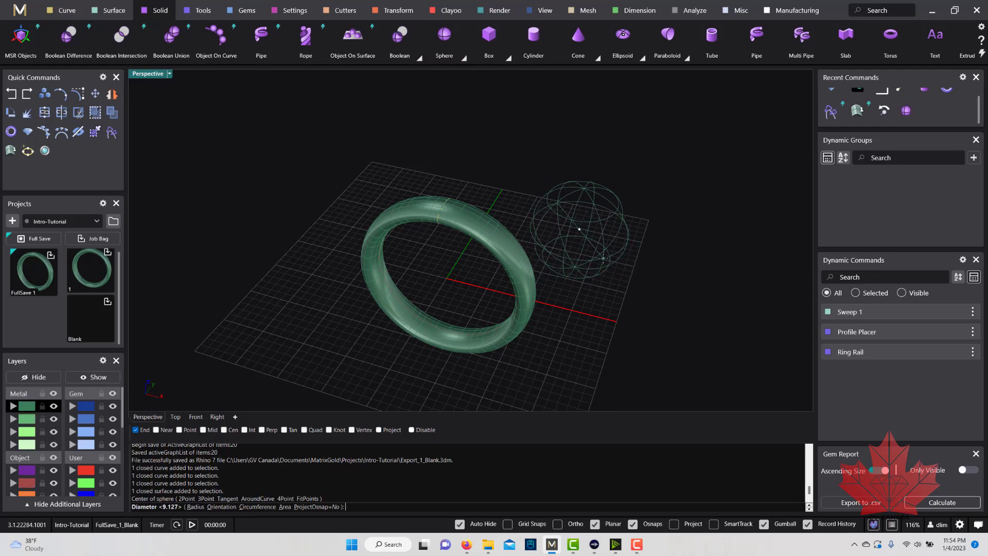
pyautogui.click(607, 261)
pyautogui.scroll(-3, 576, 180)
pyautogui.moveTo(576, 180); pyautogui.dragTo(514, 242, button='right')
pyautogui.press('Return')
pyautogui.click(497, 250)
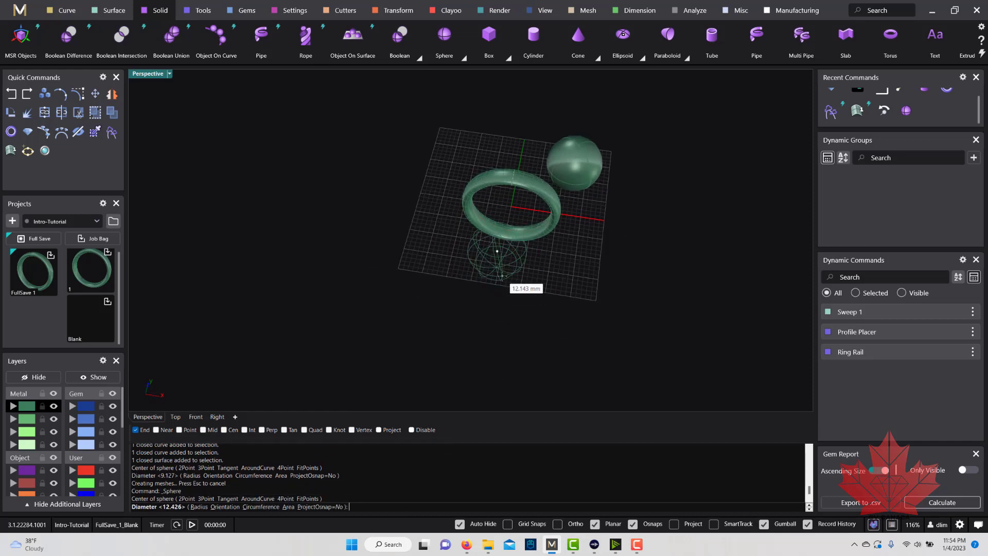
pyautogui.click(502, 278)
pyautogui.press('Return')
pyautogui.click(604, 234)
pyautogui.click(621, 254)
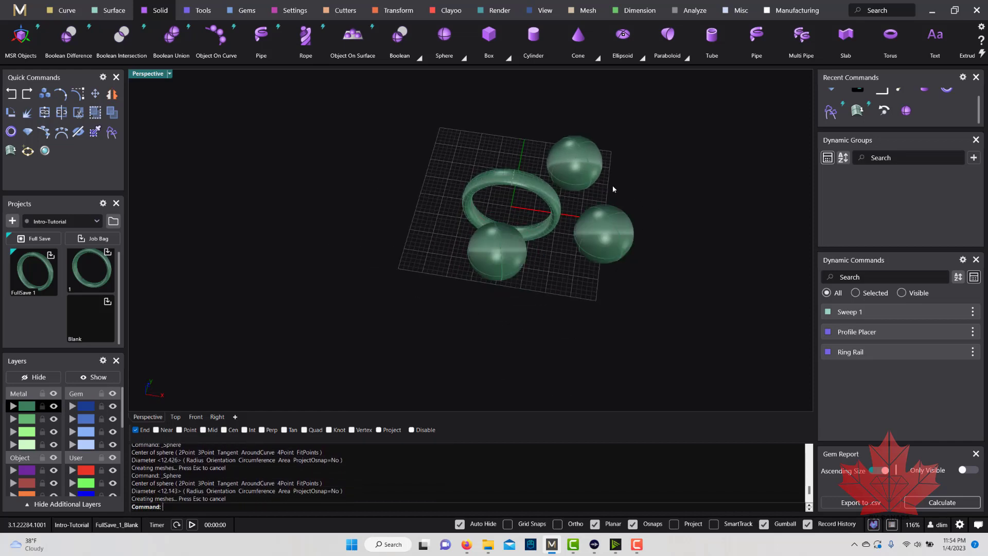
# Step: Make the third Metal layer current and add two spheres about 12 mm in diameter on the ring's empty side
pyautogui.scroll(3, 601, 237)
pyautogui.moveTo(602, 237); pyautogui.dragTo(607, 246, button='right')
pyautogui.scroll(-2, 499, 307)
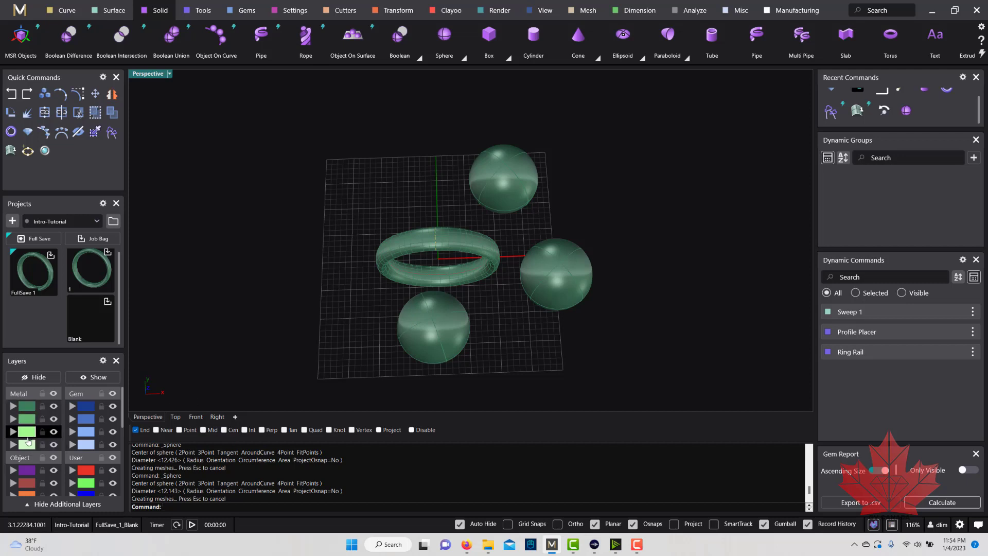
pyautogui.moveTo(314, 257); pyautogui.dragTo(324, 238, button='right')
pyautogui.press('Return')
pyautogui.click(340, 202)
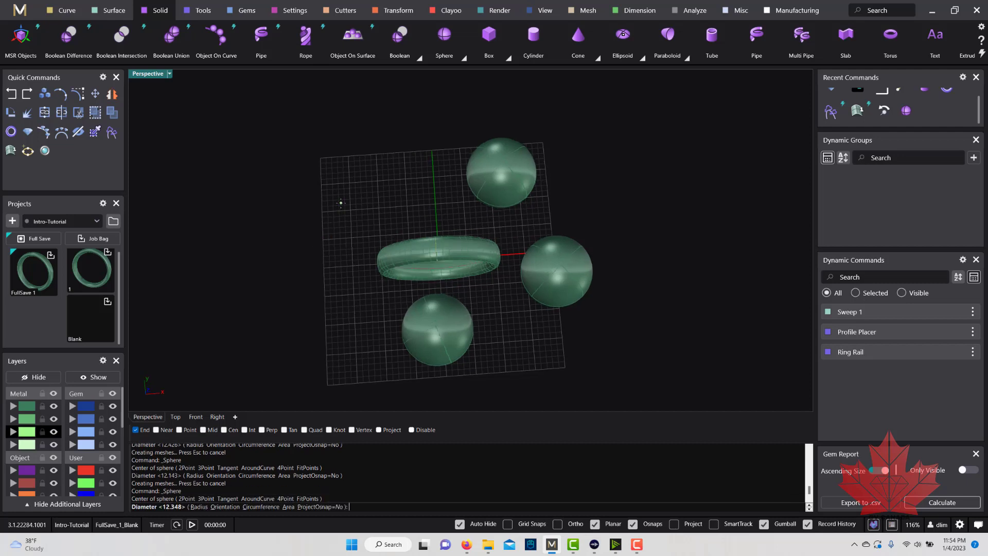
pyautogui.click(376, 235)
pyautogui.moveTo(370, 288); pyautogui.dragTo(345, 319, button='right')
pyautogui.press('Return')
pyautogui.click(340, 308)
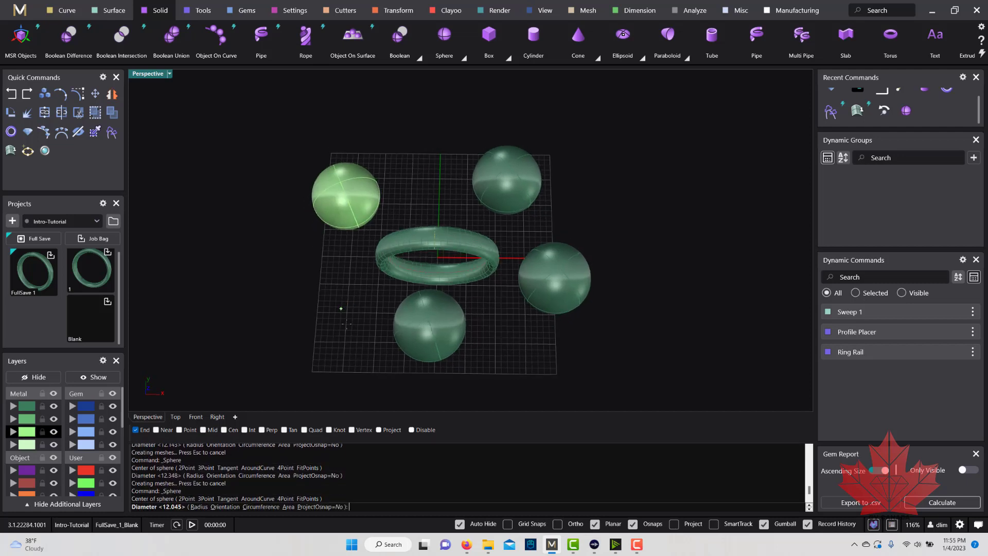
pyautogui.press('Return')
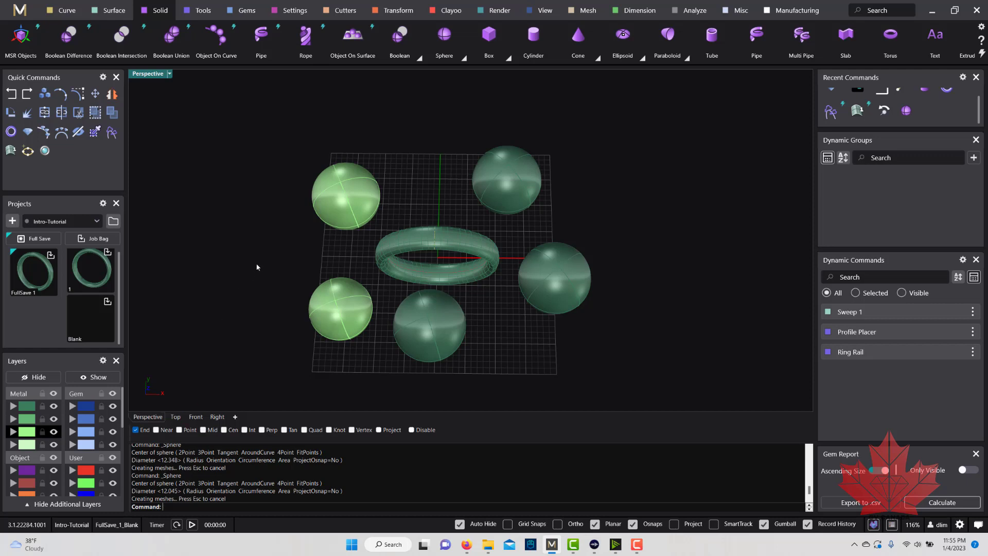
# Step: Add a round diamond gem and raise it above the top of the ring
pyautogui.moveTo(216, 229); pyautogui.dragTo(234, 160, button='right')
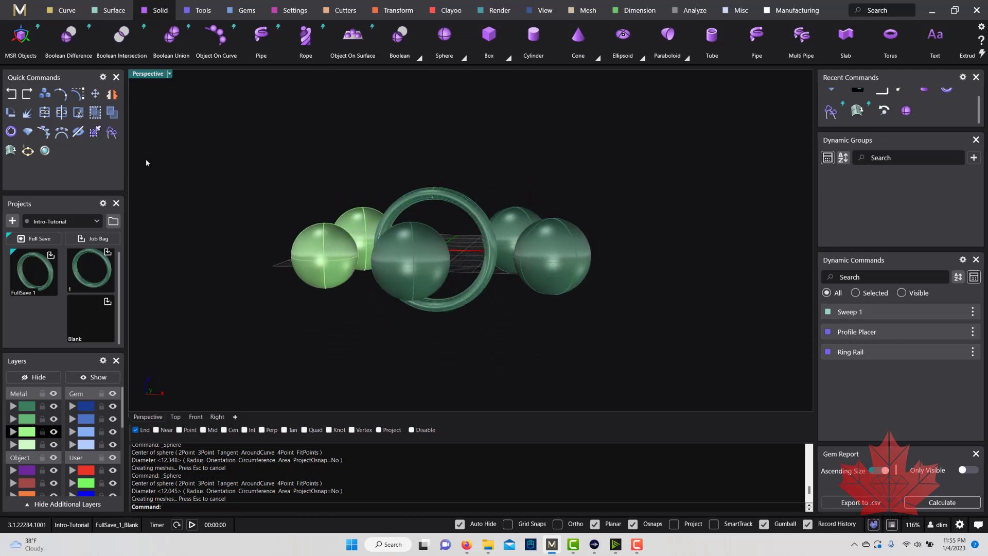
pyautogui.click(25, 134)
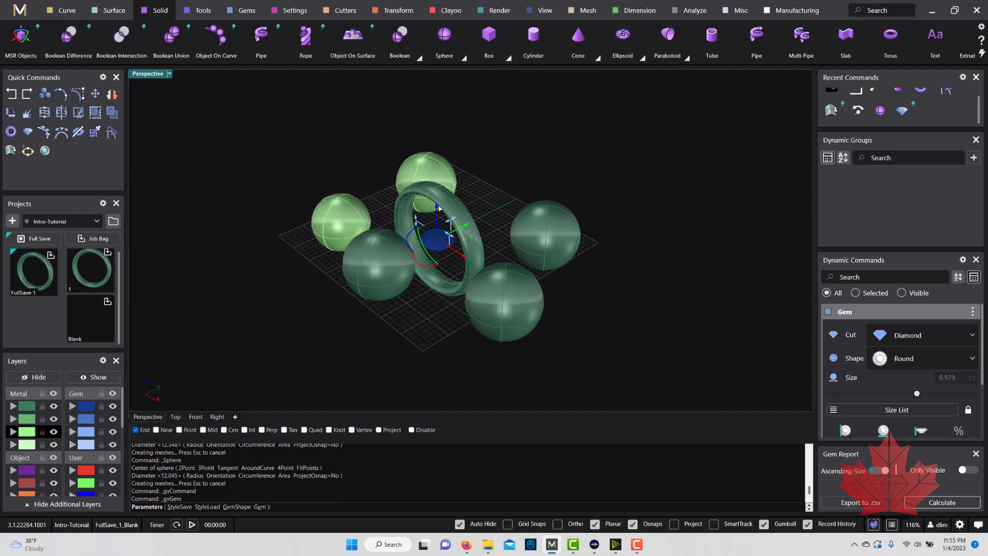
pyautogui.moveTo(436, 208); pyautogui.dragTo(439, 129)
pyautogui.press('Return')
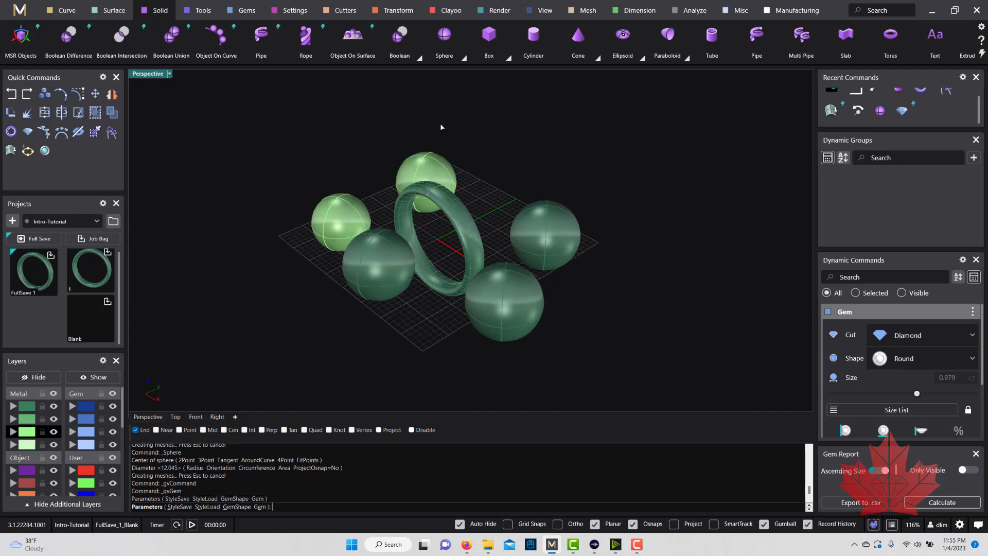
pyautogui.scroll(3, 440, 166)
pyautogui.scroll(-3, 441, 166)
pyautogui.click(447, 175)
pyautogui.click(524, 147)
# Step: Try selecting the scene's objects in turn, with the first Metal layer unlocked and with it locked
pyautogui.moveTo(524, 147); pyautogui.dragTo(244, 340, button='right')
pyautogui.moveTo(349, 296); pyautogui.dragTo(345, 268, button='right')
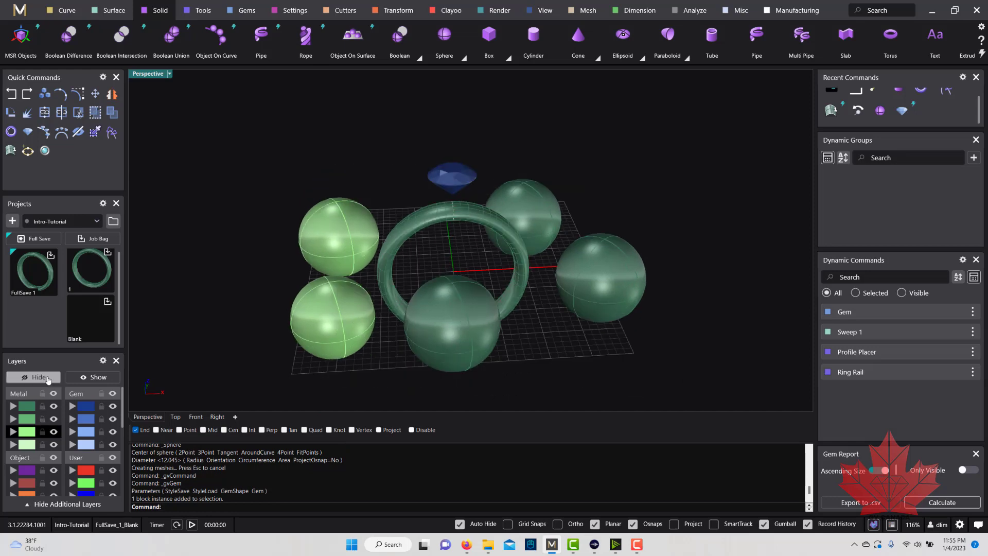
pyautogui.moveTo(508, 282); pyautogui.dragTo(480, 287, button='right')
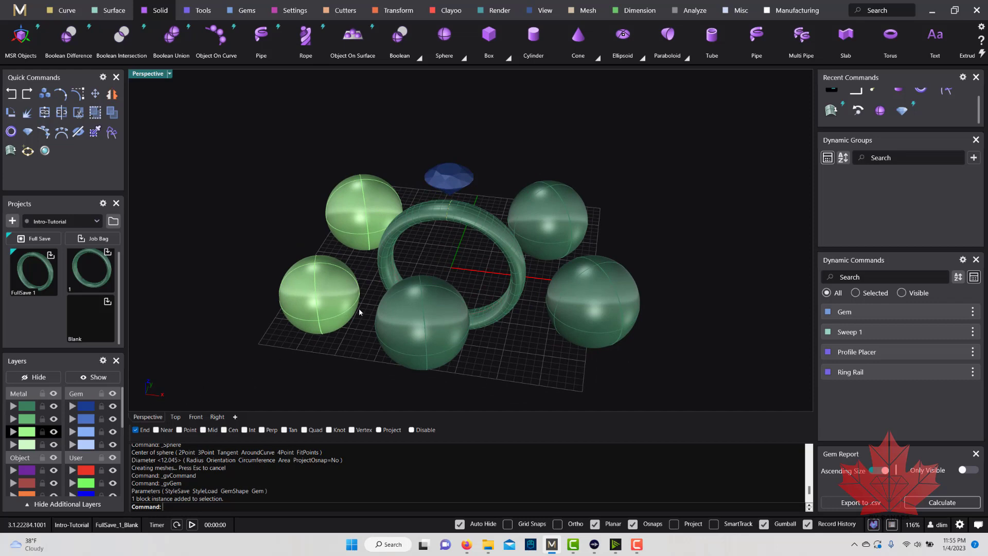
pyautogui.scroll(-3, 359, 311)
pyautogui.moveTo(360, 312); pyautogui.dragTo(397, 310, button='right')
pyautogui.click(422, 318)
pyautogui.click(363, 226)
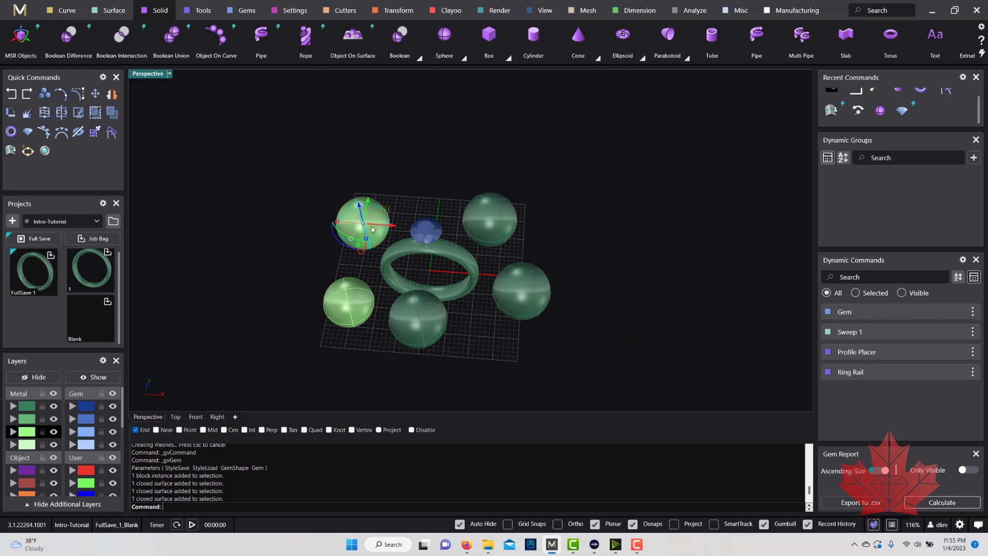
pyautogui.click(453, 260)
pyautogui.click(520, 291)
pyautogui.click(417, 319)
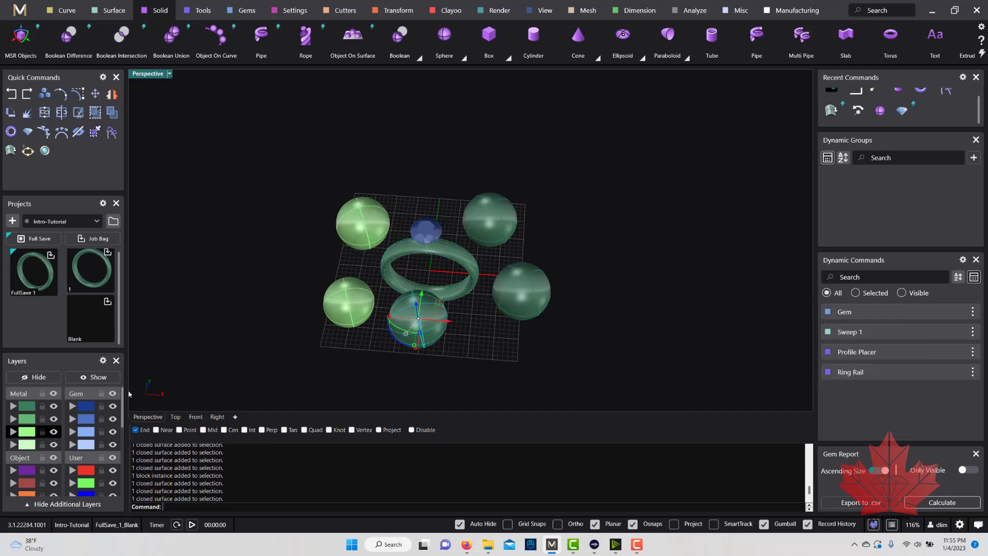
pyautogui.click(42, 406)
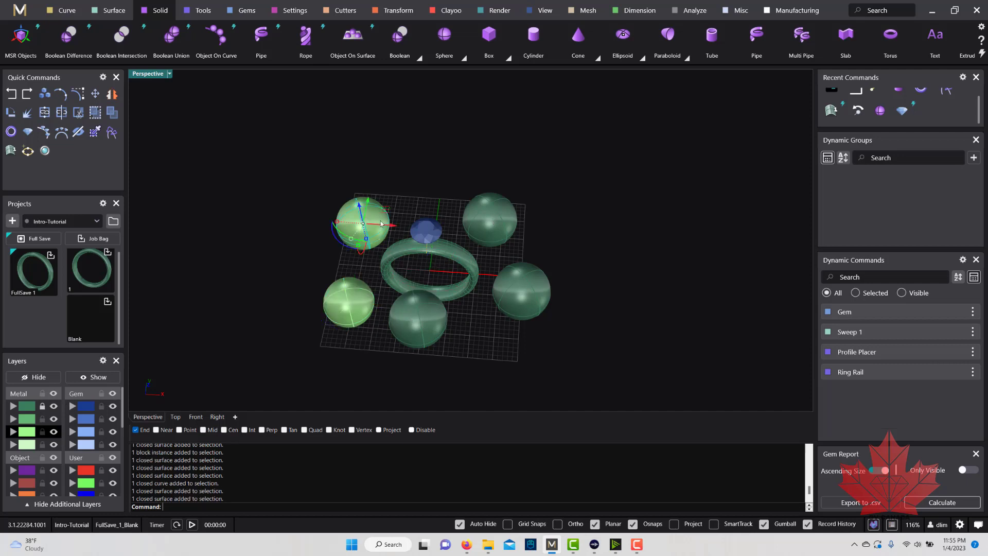
pyautogui.click(422, 228)
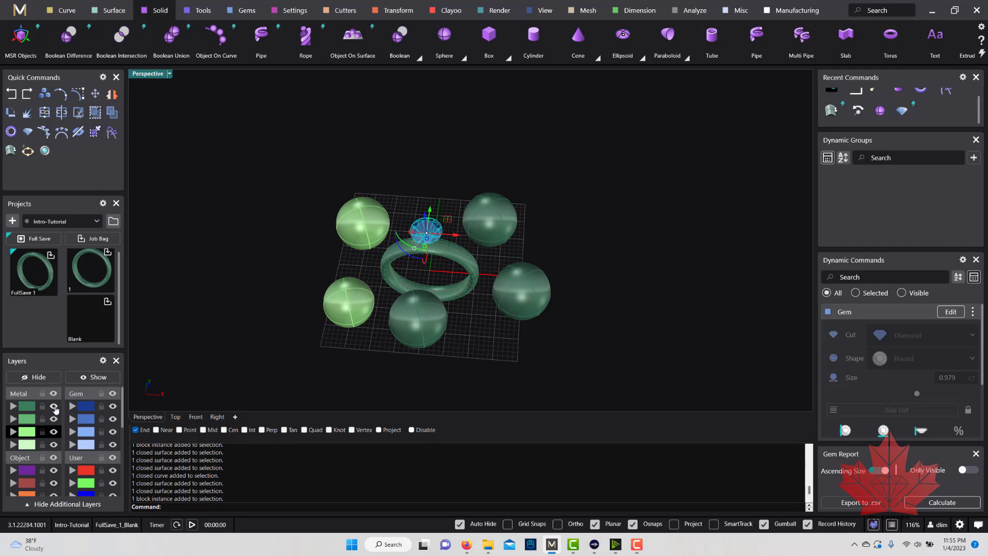
# Step: Hide the first Metal layer and make the Metal 04 layer current
pyautogui.click(54, 406)
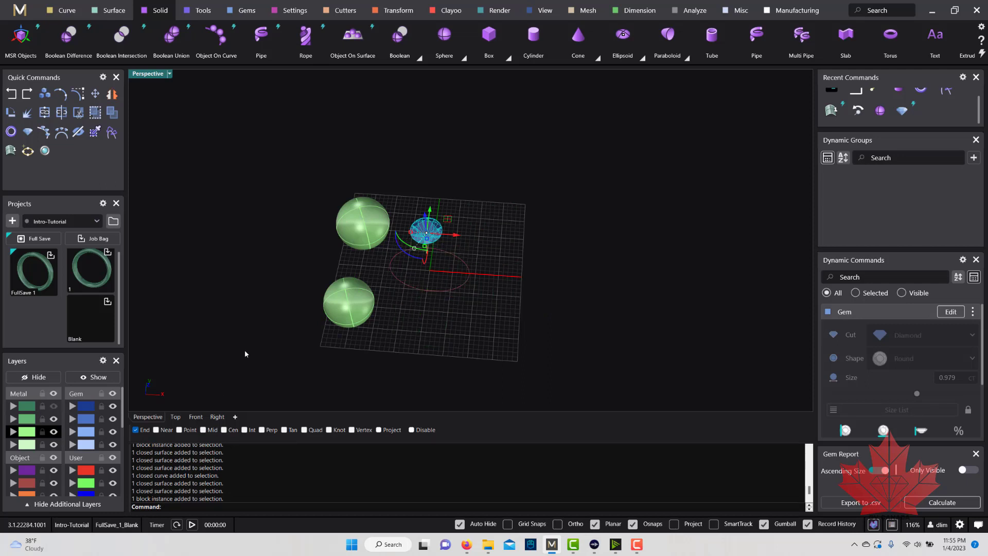
pyautogui.click(541, 246)
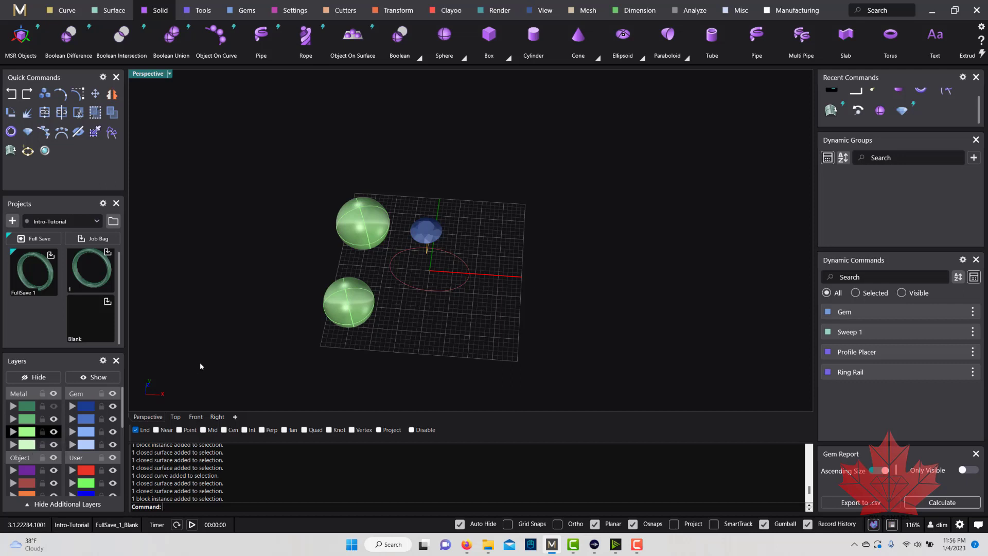
pyautogui.click(43, 432)
pyautogui.click(26, 447)
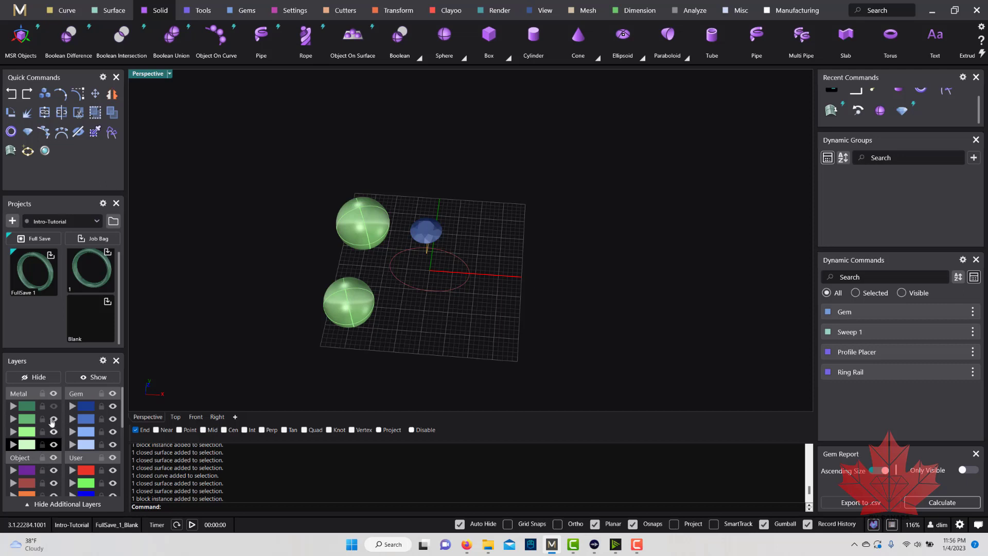
# Step: Hide the third Metal layer, and turn both the first and third Metal layers visible again
pyautogui.click(54, 431)
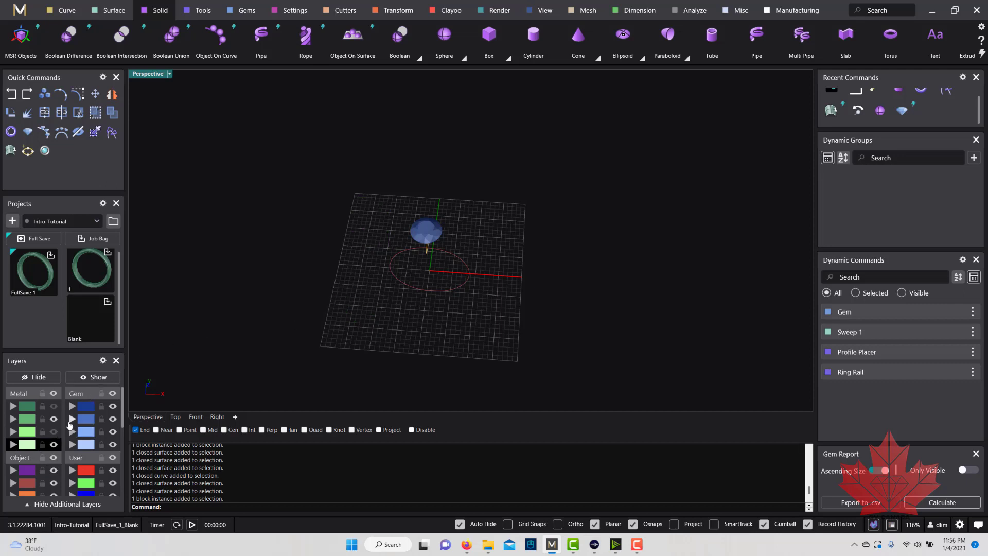
pyautogui.click(54, 407)
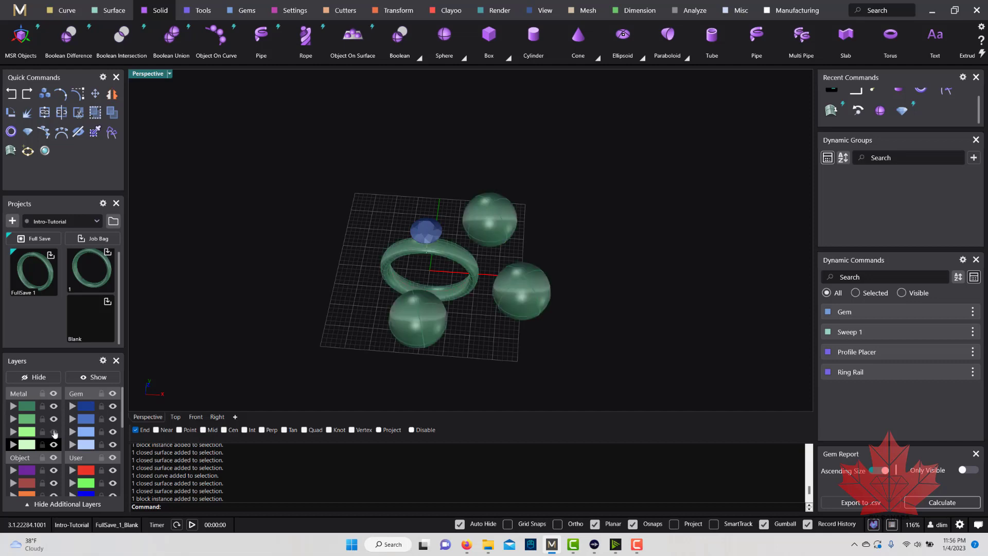
pyautogui.click(54, 432)
# Step: Move the dark green sphere behind the ring to the Metal 04 layer
pyautogui.moveTo(233, 374); pyautogui.dragTo(417, 223, button='right')
pyautogui.moveTo(535, 256); pyautogui.dragTo(526, 256, button='right')
pyautogui.click(521, 186)
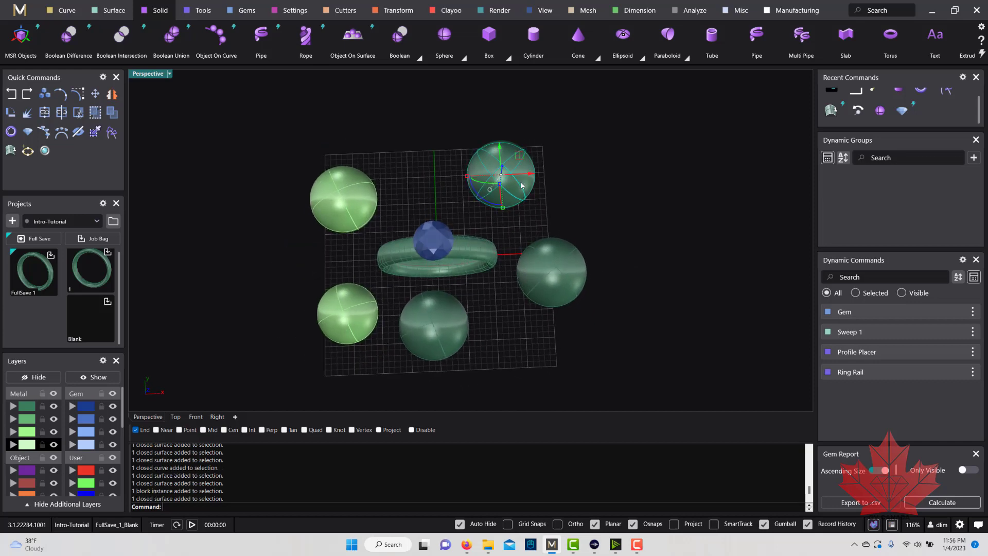
pyautogui.click(13, 446)
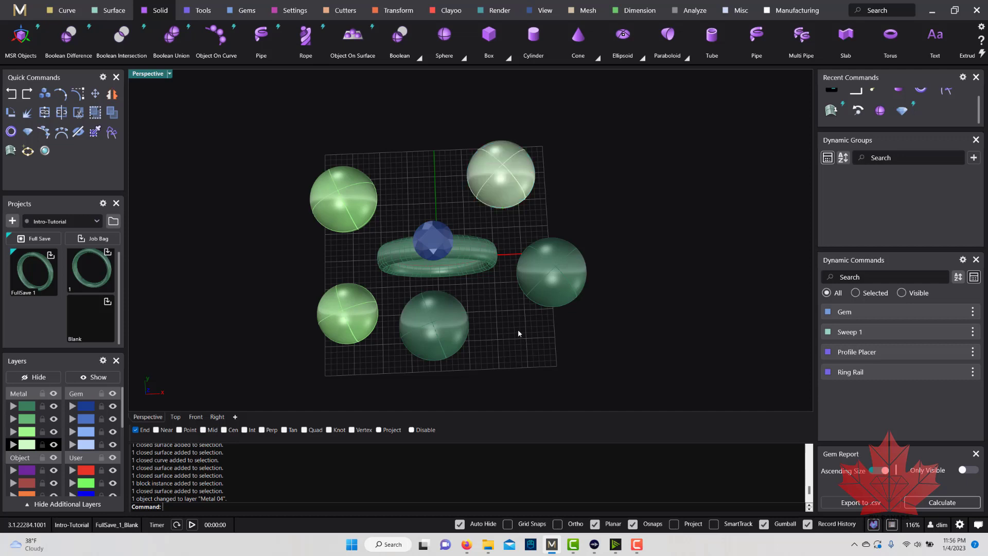
# Step: Hide the two light green spheres as individual objects and show all hidden objects again
pyautogui.moveTo(518, 334); pyautogui.dragTo(509, 288, button='right')
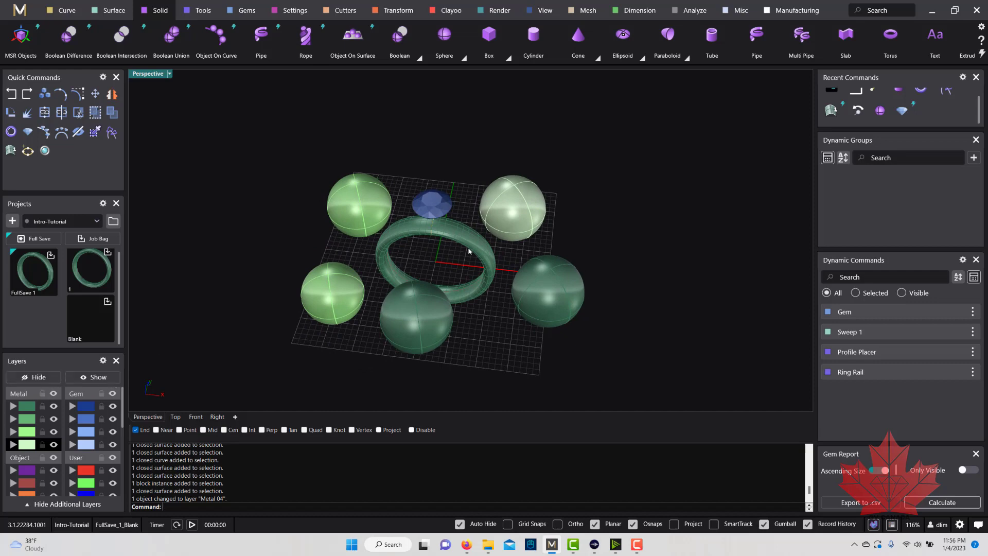
pyautogui.moveTo(352, 234); pyautogui.dragTo(365, 194, button='right')
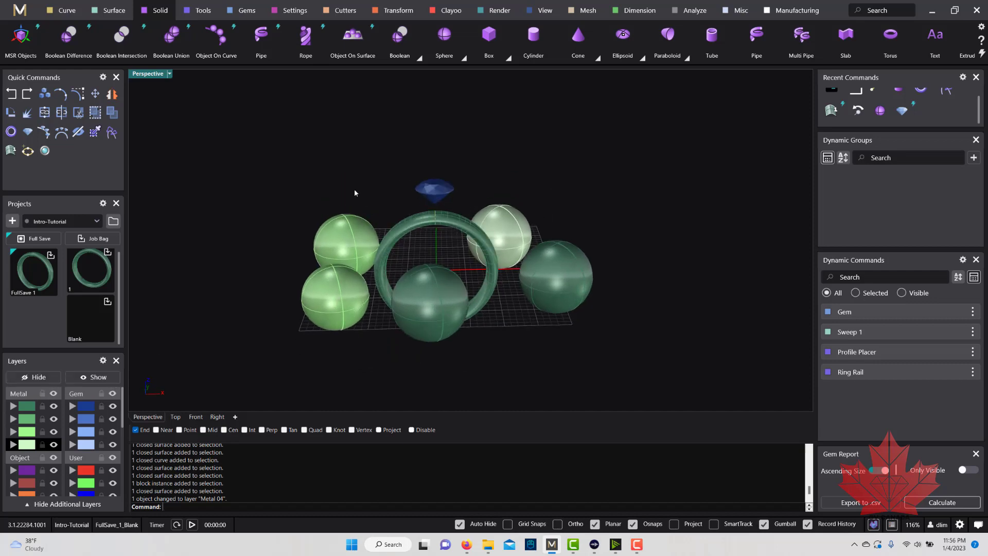
pyautogui.click(354, 261)
pyautogui.moveTo(353, 261); pyautogui.dragTo(375, 169, button='right')
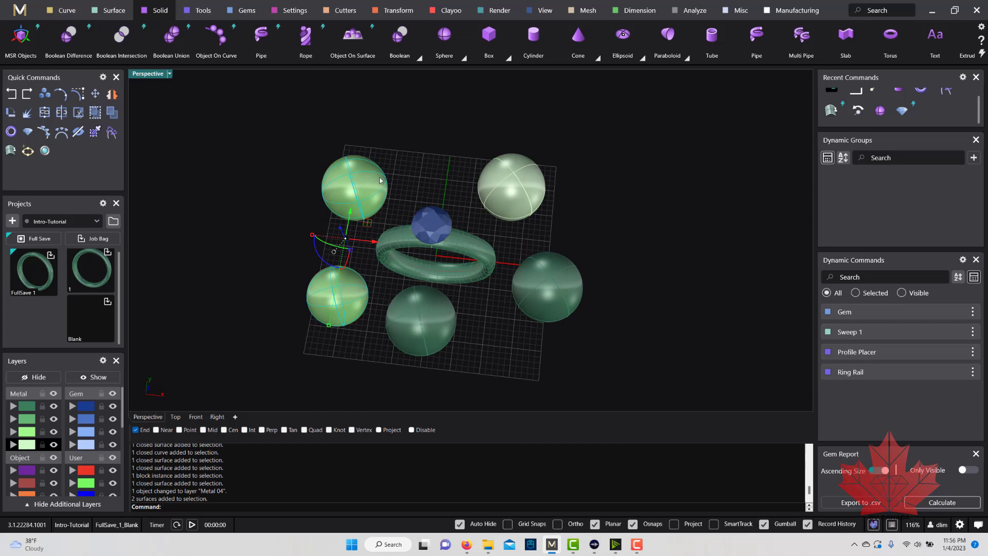
pyautogui.click(33, 377)
pyautogui.moveTo(447, 306); pyautogui.dragTo(443, 329, button='right')
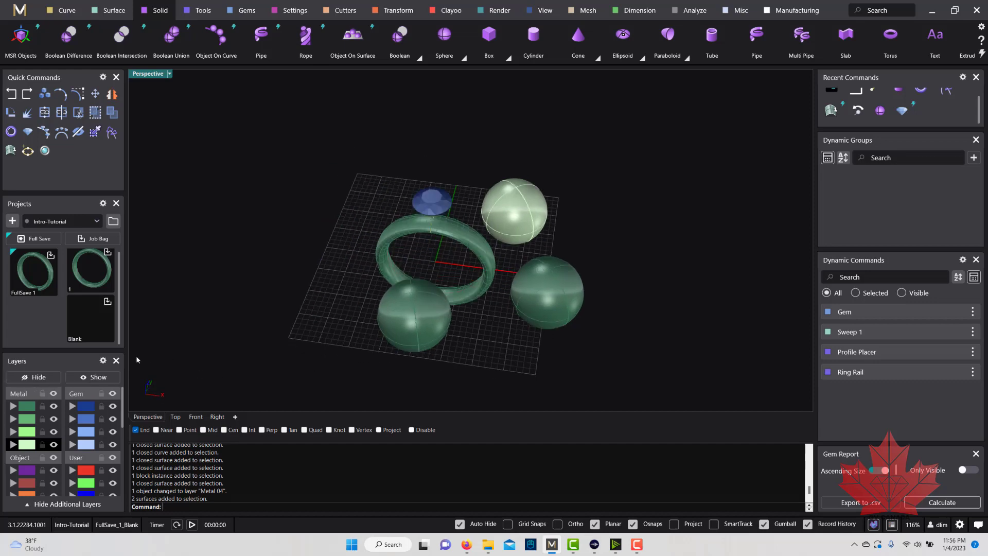
pyautogui.click(99, 381)
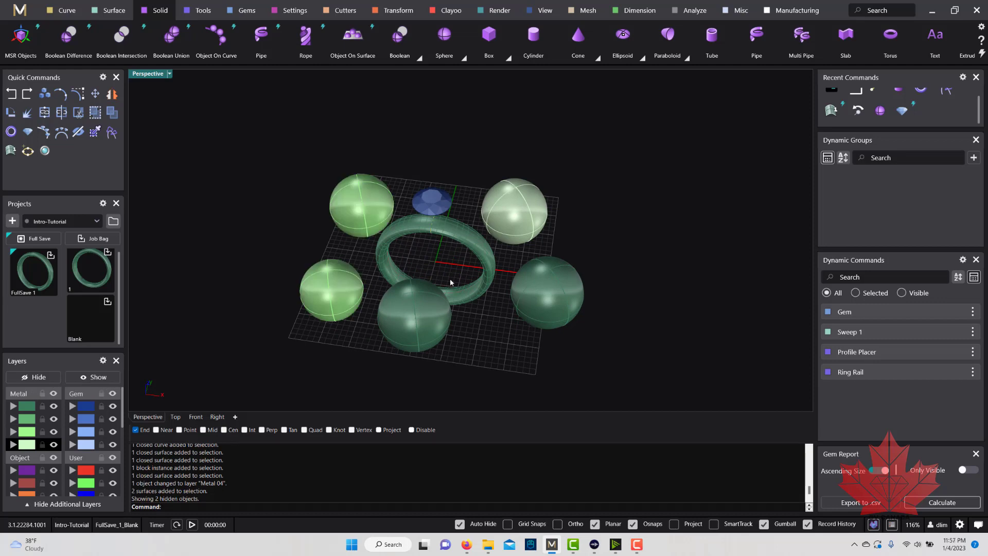
# Step: Switch from the single Perspective view to the four-viewport layout and frame the model in the Top, Front and Right views
pyautogui.moveTo(450, 283); pyautogui.dragTo(494, 236, button='right')
pyautogui.scroll(-2, 455, 229)
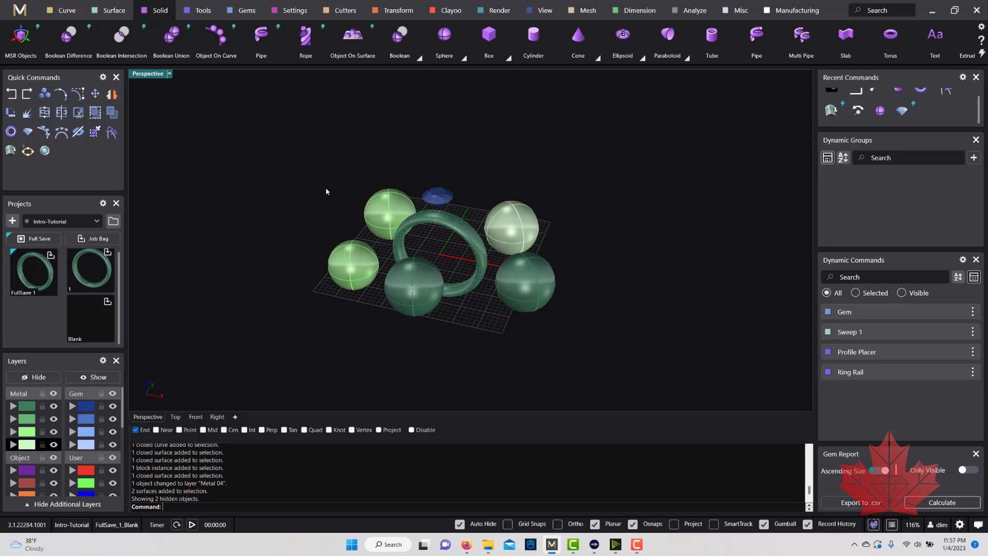
pyautogui.moveTo(652, 277); pyautogui.dragTo(569, 307, button='right')
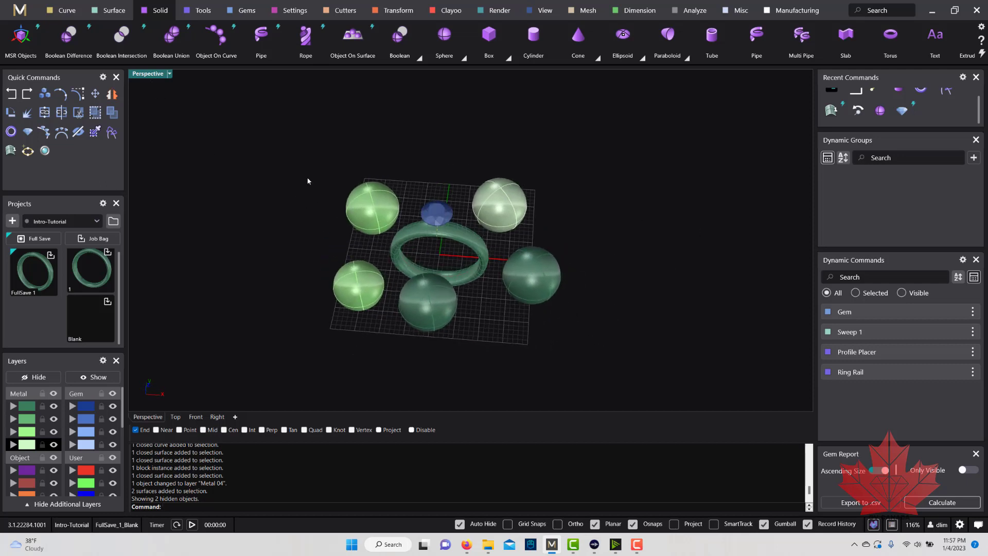
pyautogui.doubleClick(146, 75)
pyautogui.scroll(-3, 375, 159)
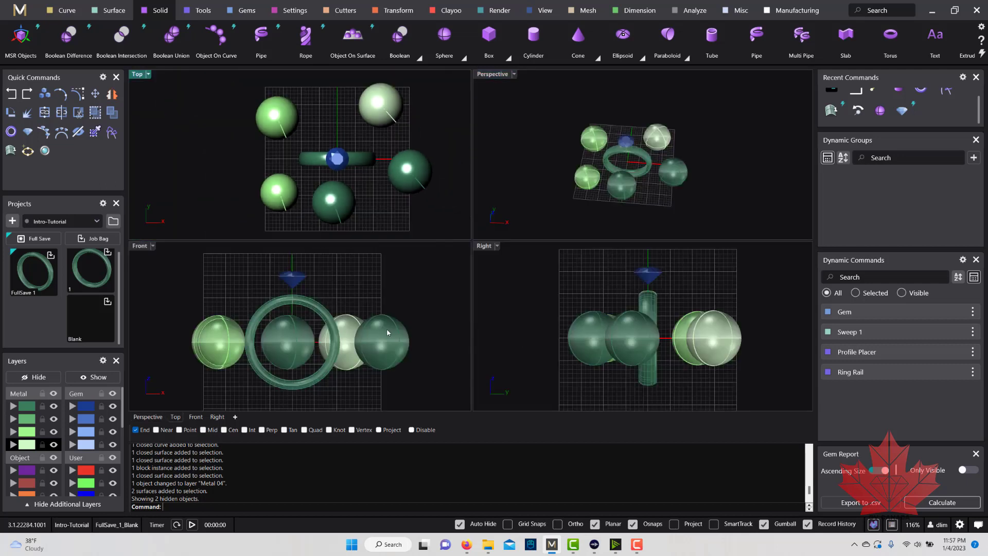
pyautogui.moveTo(391, 321); pyautogui.dragTo(403, 322, button='right')
pyautogui.moveTo(755, 336); pyautogui.dragTo(756, 324, button='right')
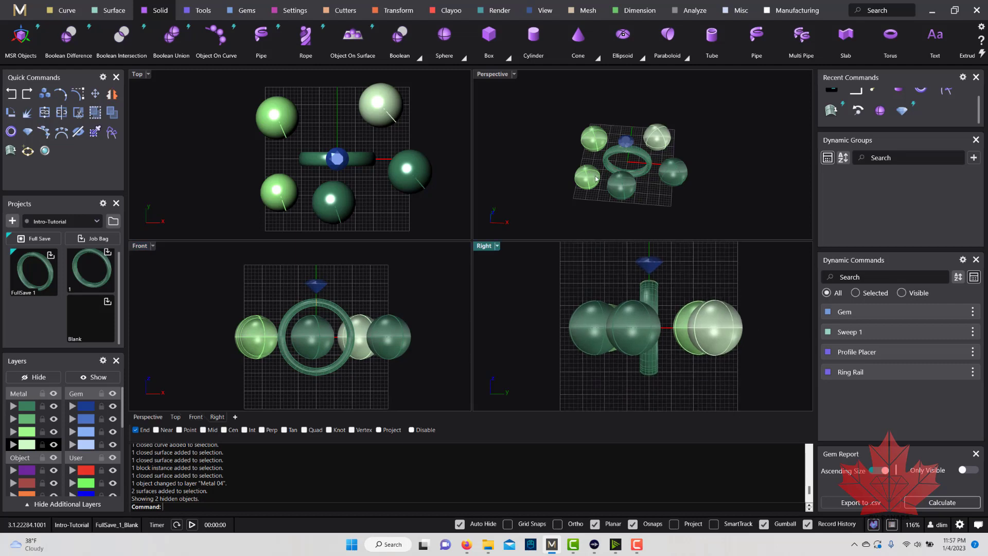
pyautogui.scroll(-4, 283, 179)
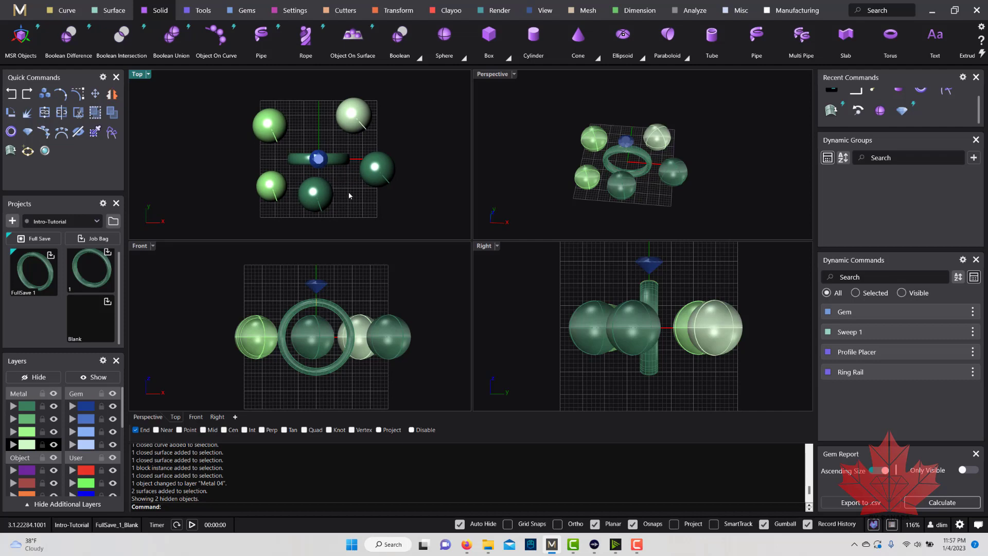
pyautogui.scroll(1, 335, 185)
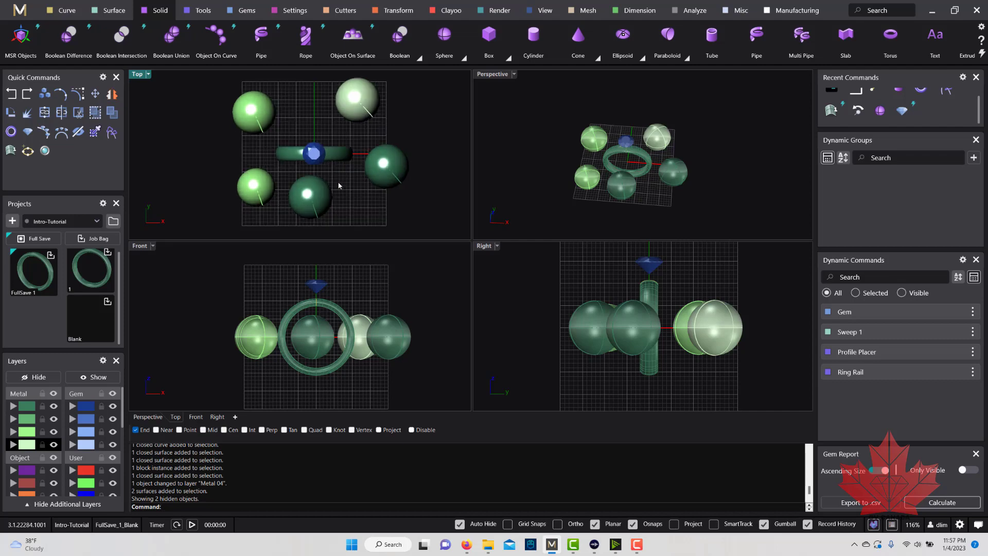
pyautogui.scroll(-1, 339, 187)
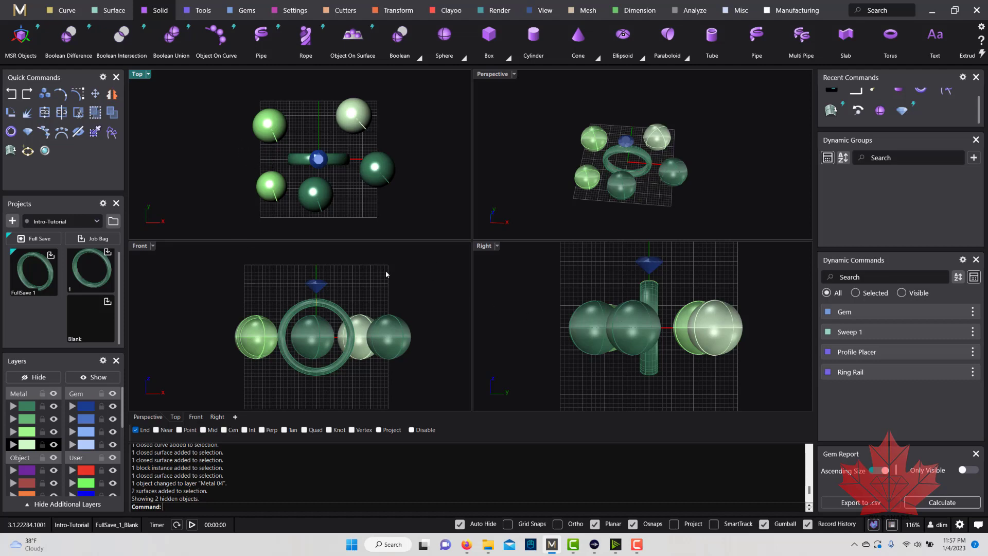
# Step: Examine the ring scene by orbiting the Perspective viewport and zooming the Right, Top and Front viewports independently
pyautogui.moveTo(646, 177); pyautogui.dragTo(623, 124, button='right')
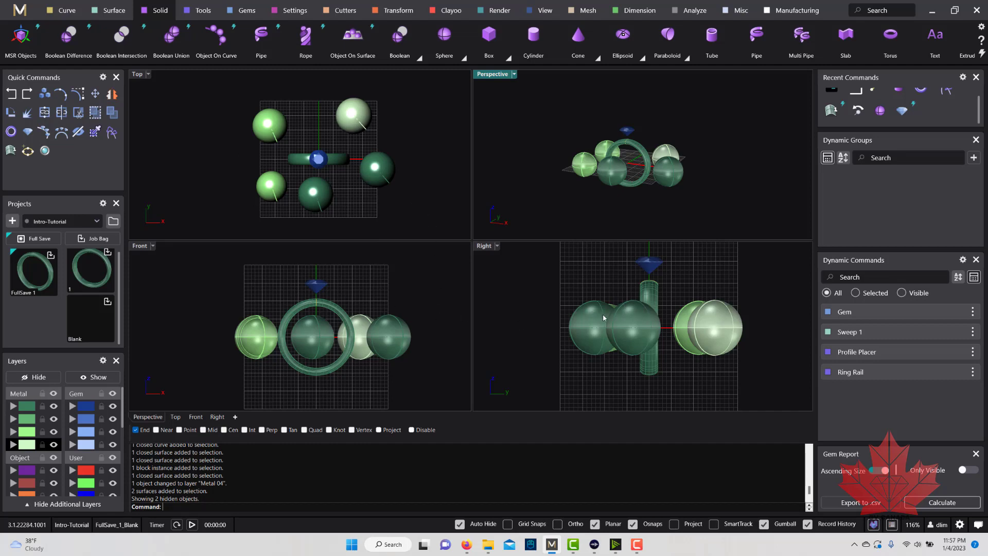
pyautogui.scroll(-3, 604, 318)
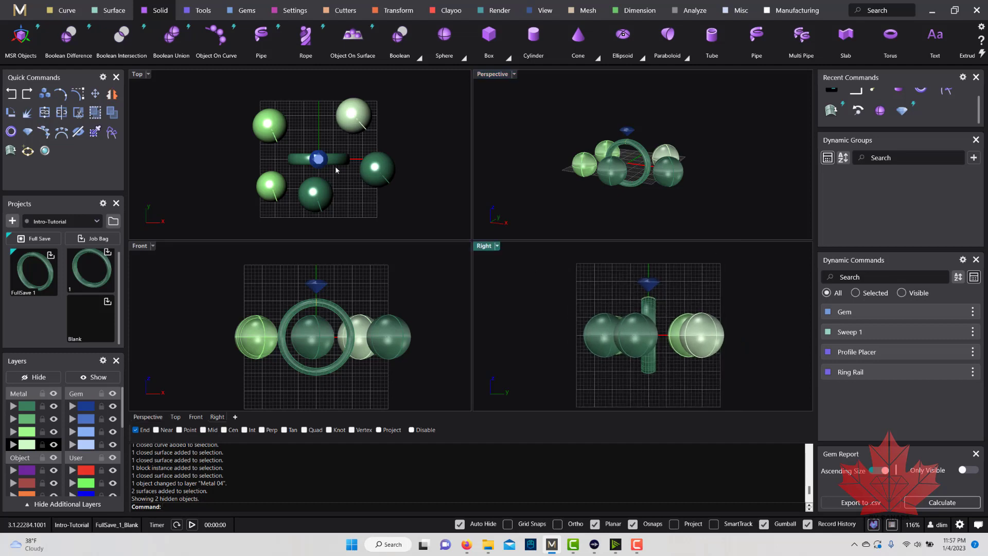
pyautogui.scroll(6, 329, 164)
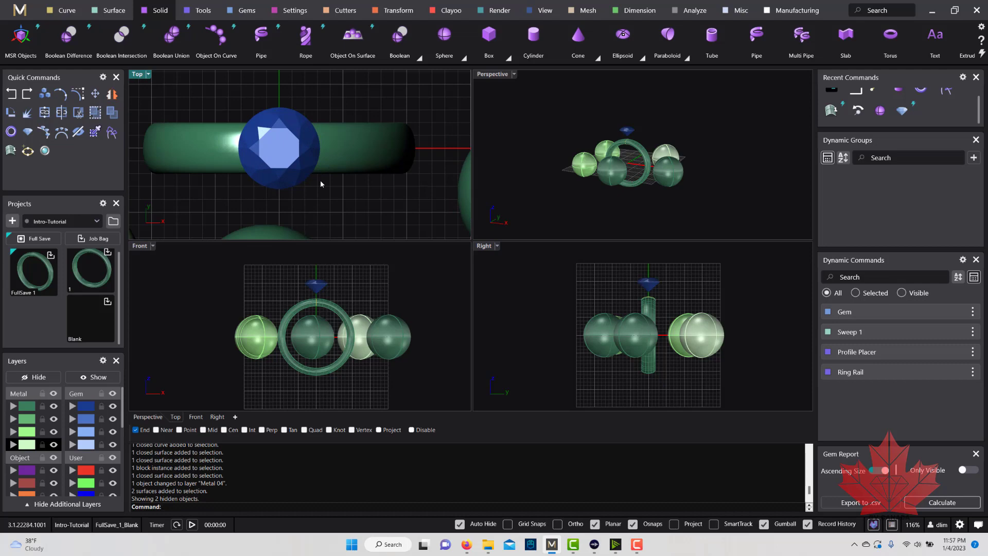
pyautogui.scroll(3, 339, 333)
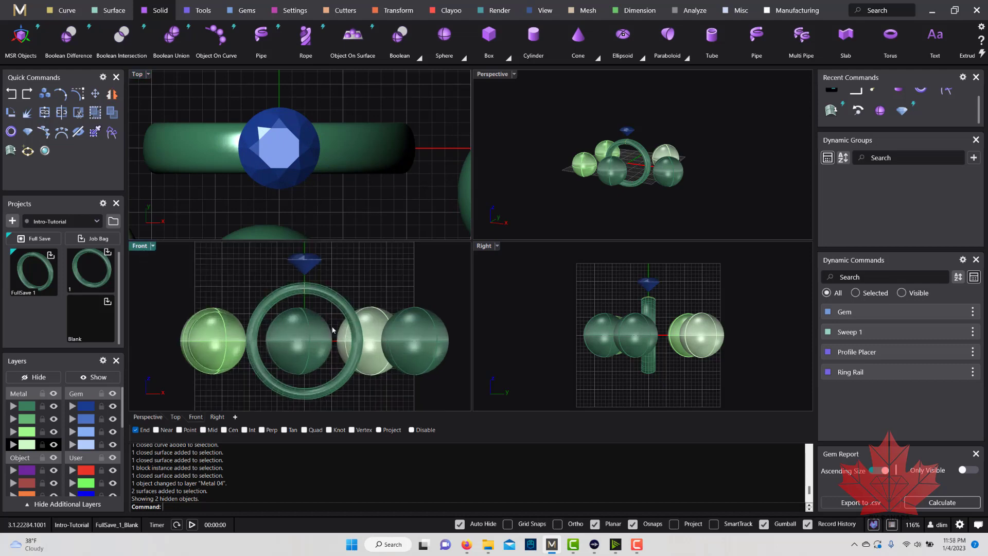
pyautogui.scroll(3, 662, 322)
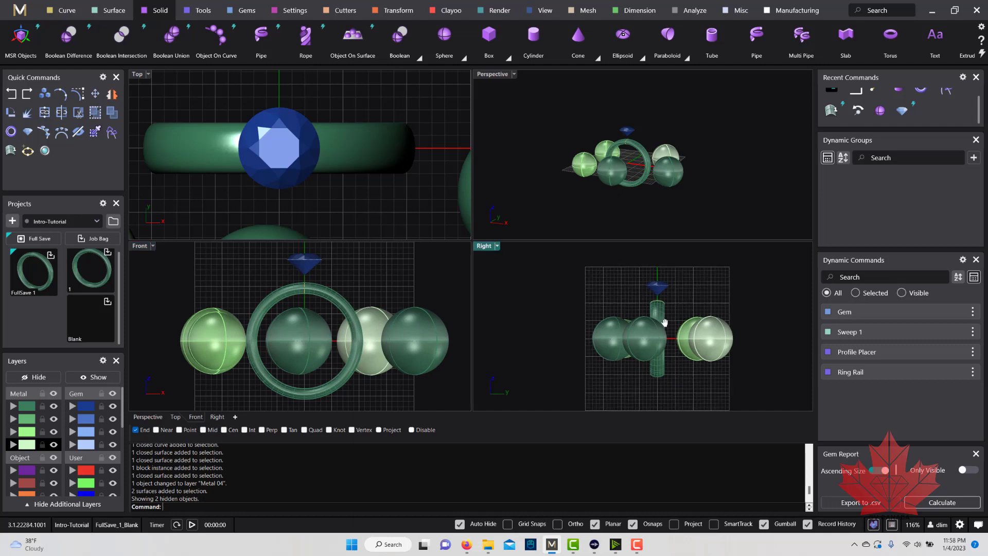
pyautogui.scroll(1, 667, 328)
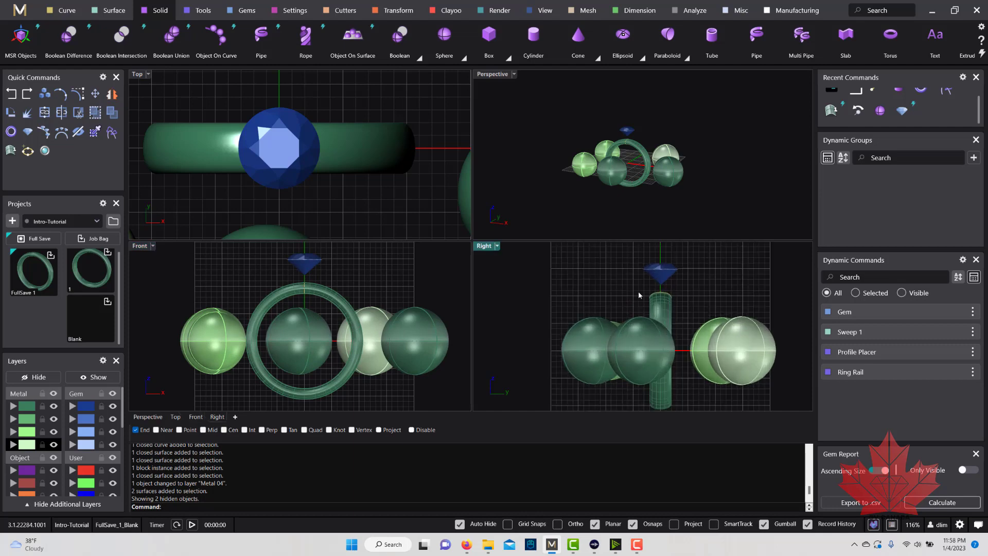
pyautogui.scroll(-1, 632, 316)
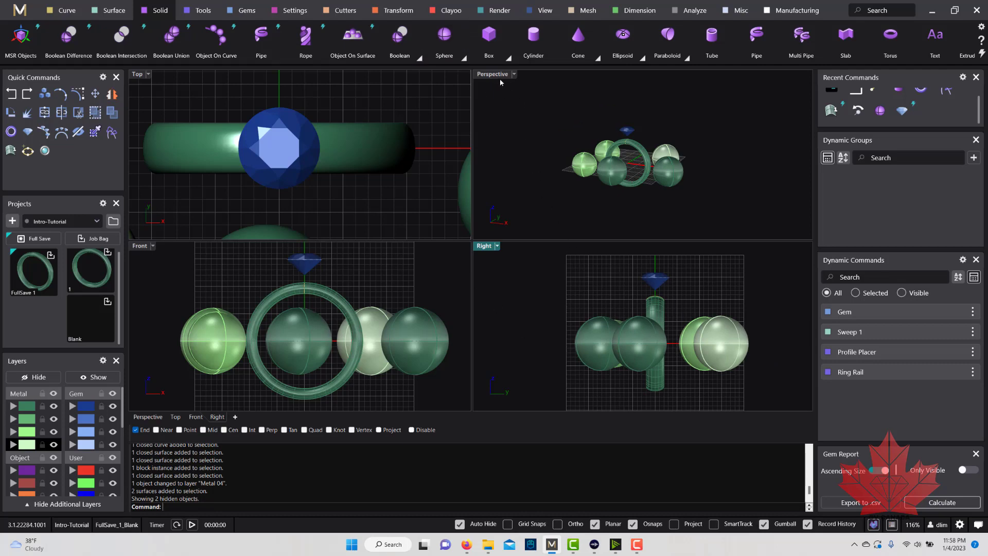
pyautogui.moveTo(577, 178); pyautogui.dragTo(279, 114, button='right')
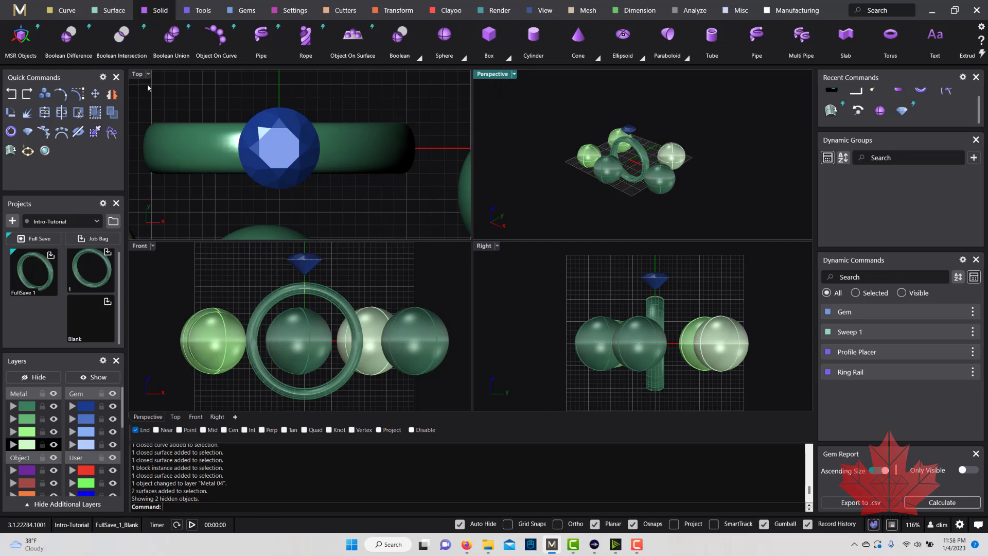
# Step: Maximize the Top viewport and restore the four-viewport layout, and maximize the Right viewport
pyautogui.doubleClick(138, 75)
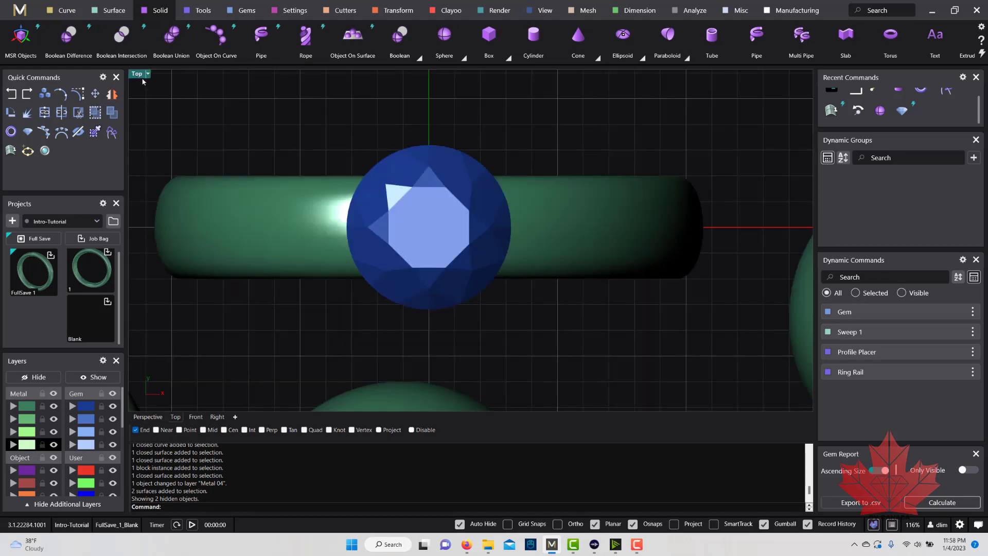
pyautogui.doubleClick(142, 75)
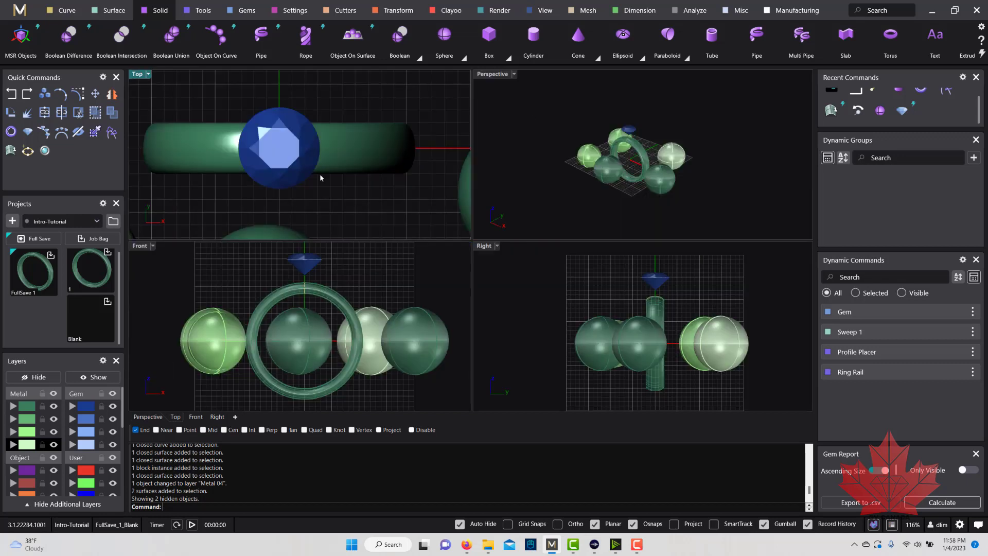
pyautogui.doubleClick(483, 247)
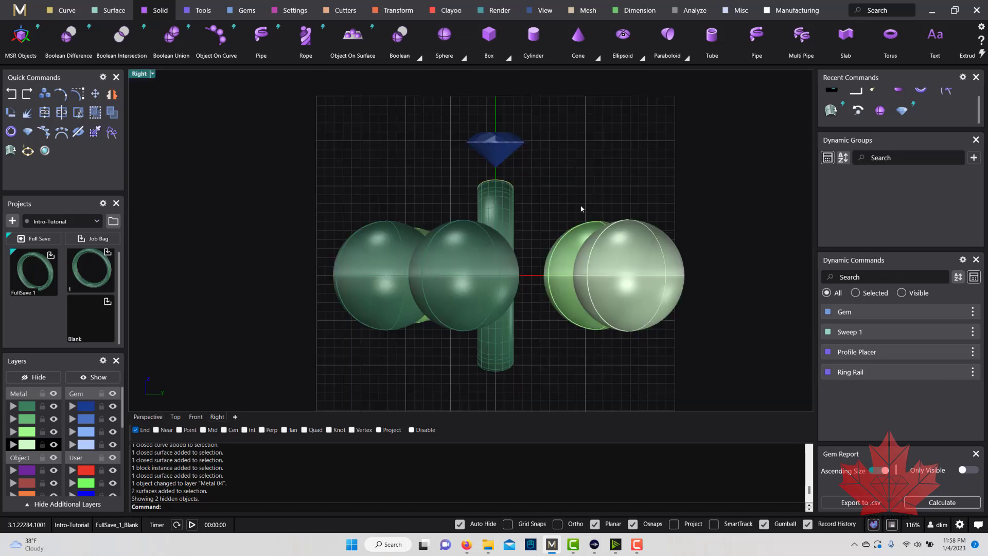
pyautogui.scroll(-3, 338, 227)
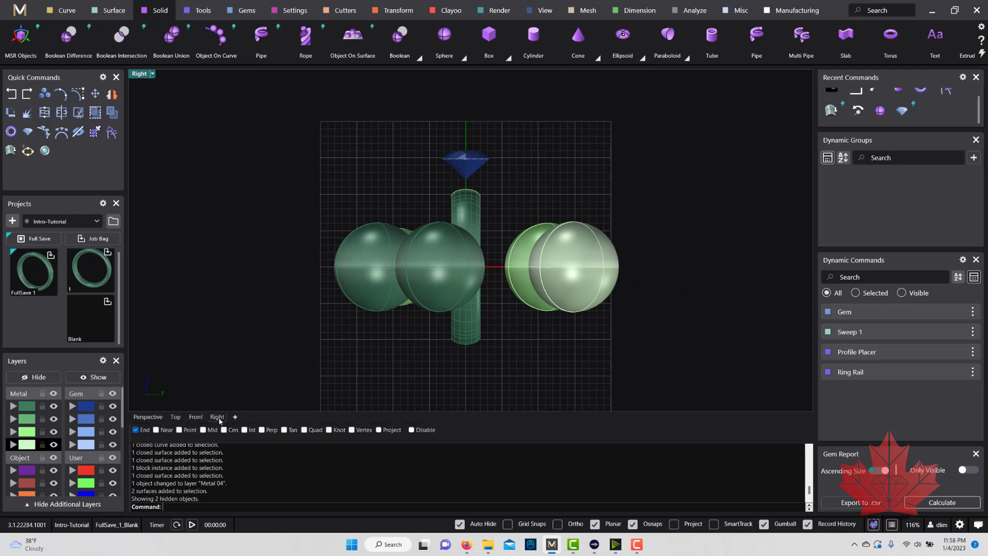
# Step: Switch the maximized viewport to Front and on to Perspective, and view the ring from several angles
pyautogui.click(199, 418)
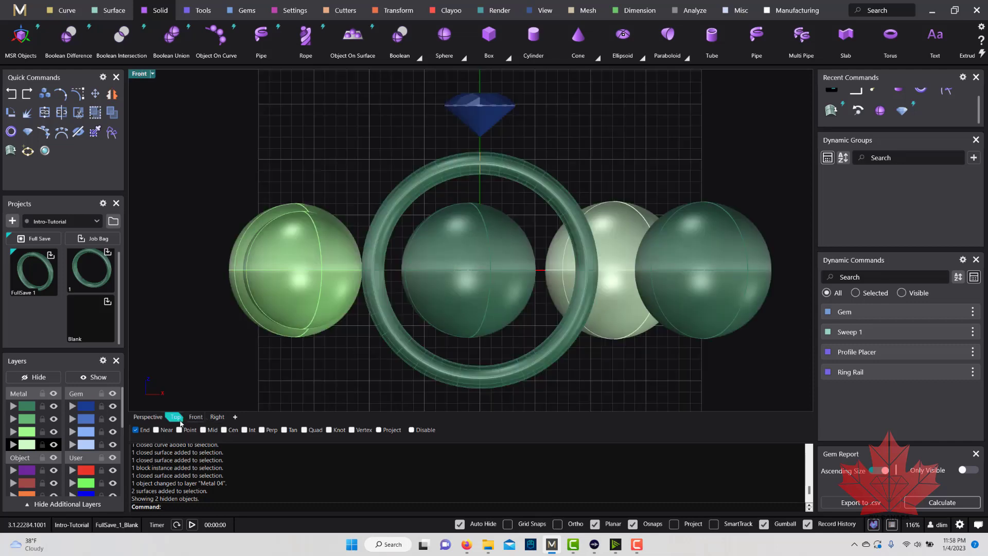
pyautogui.click(148, 417)
pyautogui.moveTo(503, 270)
pyautogui.mouseDown(button='right')
pyautogui.moveTo(503, 216)
pyautogui.moveTo(498, 259)
pyautogui.mouseUp(button='right')
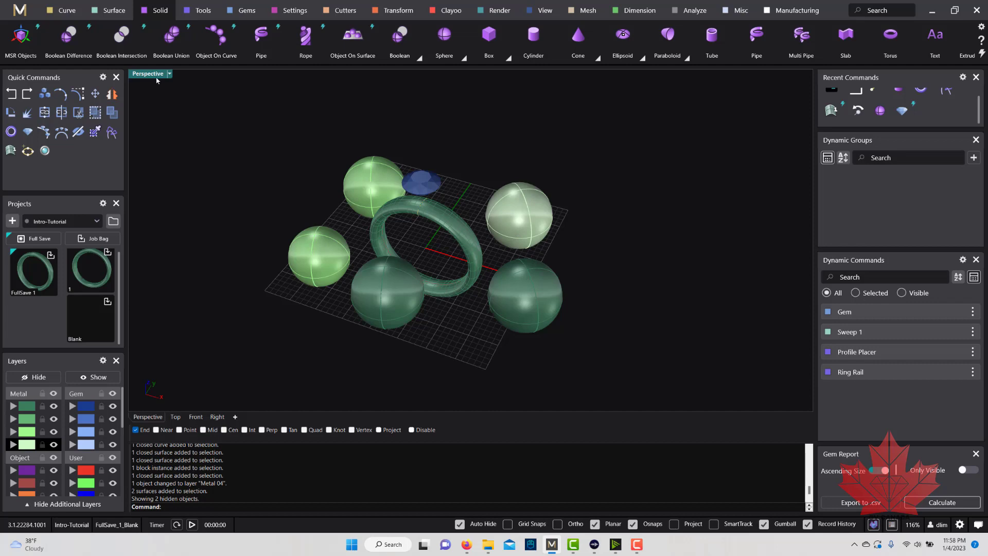
pyautogui.moveTo(581, 272); pyautogui.dragTo(383, 224, button='right')
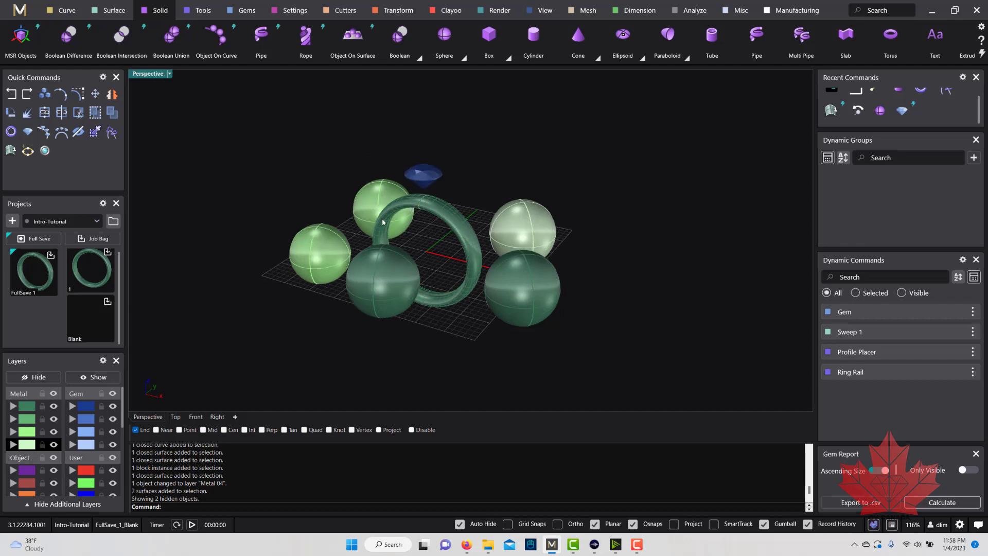
pyautogui.moveTo(460, 211)
pyautogui.mouseDown(button='right')
pyautogui.moveTo(462, 235)
pyautogui.moveTo(460, 210)
pyautogui.moveTo(453, 225)
pyautogui.mouseUp(button='right')
pyautogui.scroll(3, 462, 235)
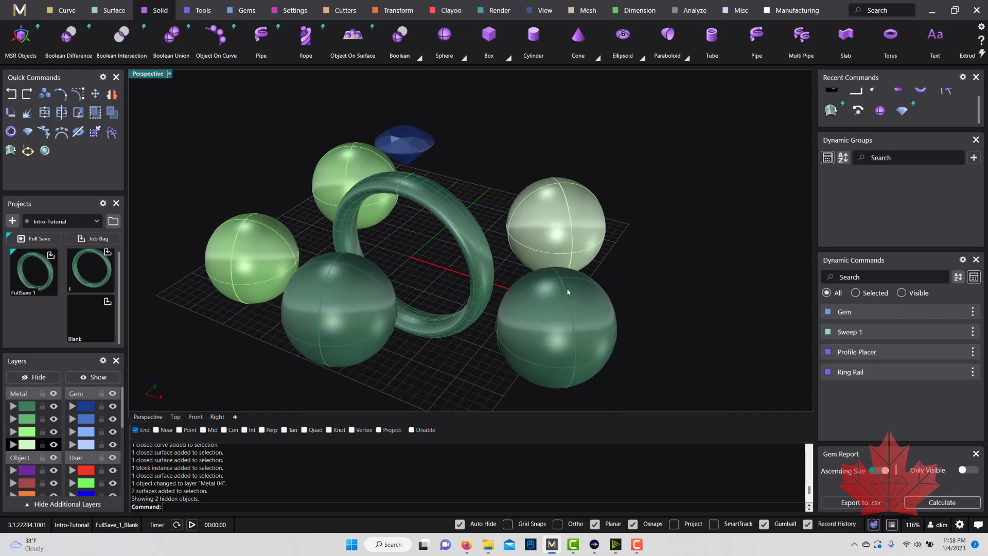
pyautogui.moveTo(568, 291); pyautogui.dragTo(557, 216, button='right')
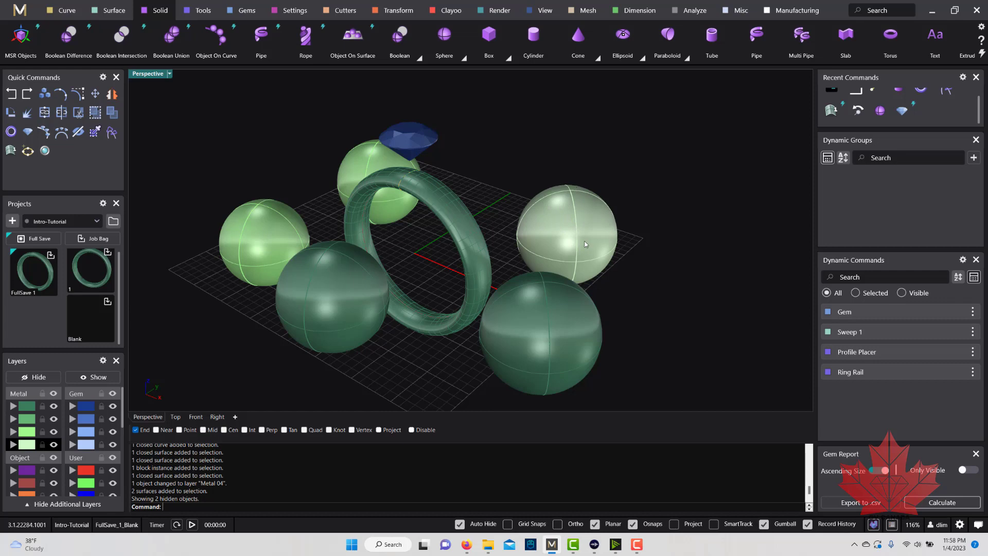
# Step: Set the Perspective viewport's display mode to Wireframe and on to Rendered, and inspect the rendered ring scene
pyautogui.click(170, 75)
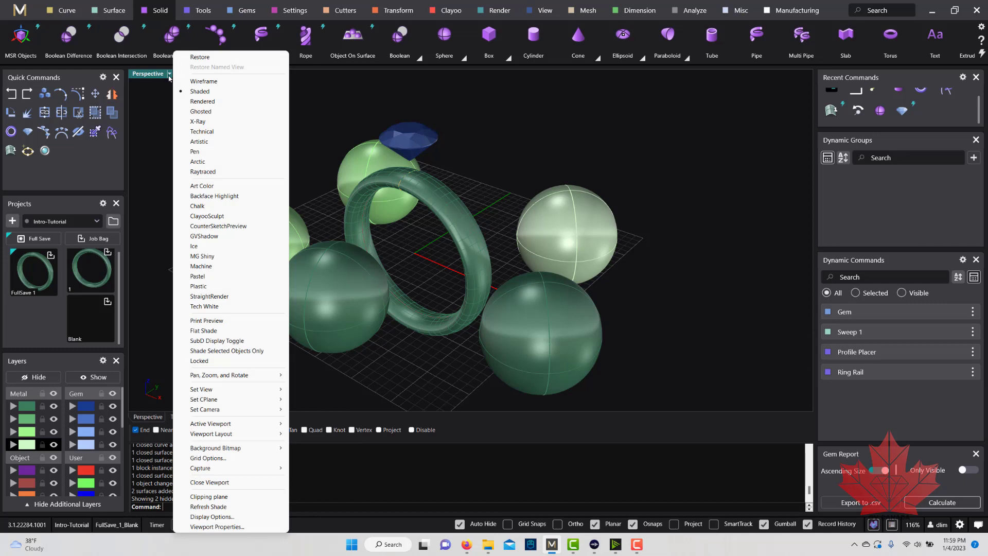
pyautogui.click(223, 84)
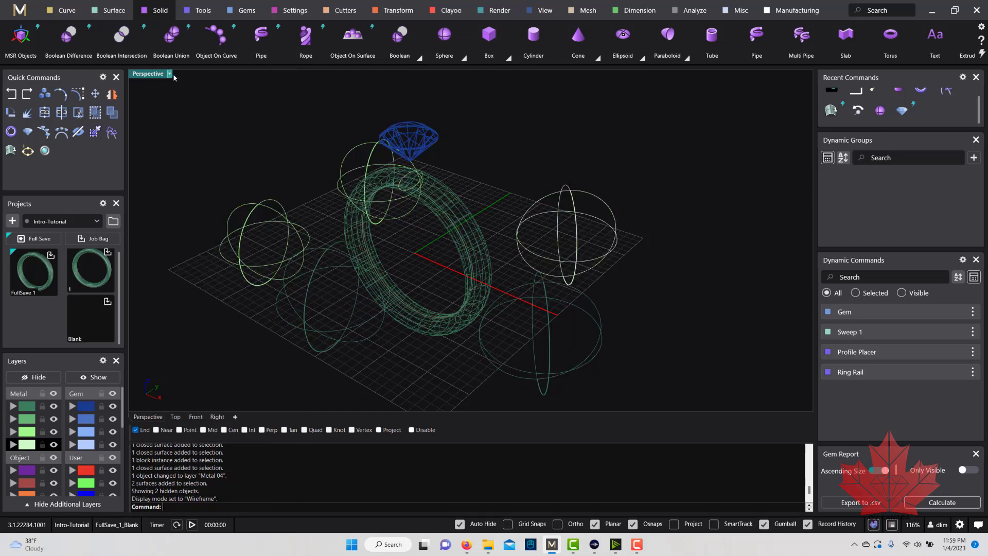
pyautogui.click(169, 74)
pyautogui.click(224, 101)
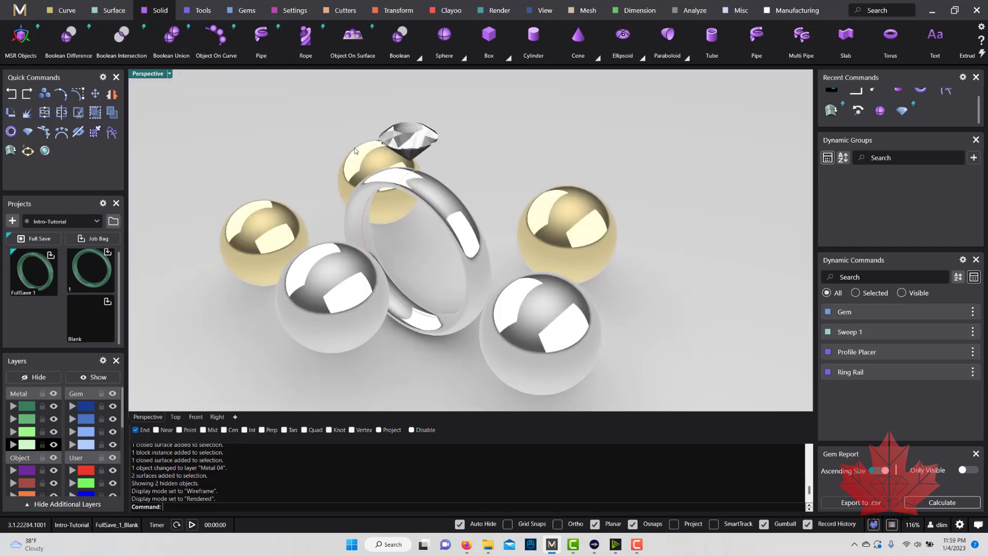
pyautogui.moveTo(410, 157); pyautogui.dragTo(463, 193, button='right')
pyautogui.scroll(-3, 416, 162)
pyautogui.scroll(3, 416, 162)
pyautogui.scroll(-2, 415, 162)
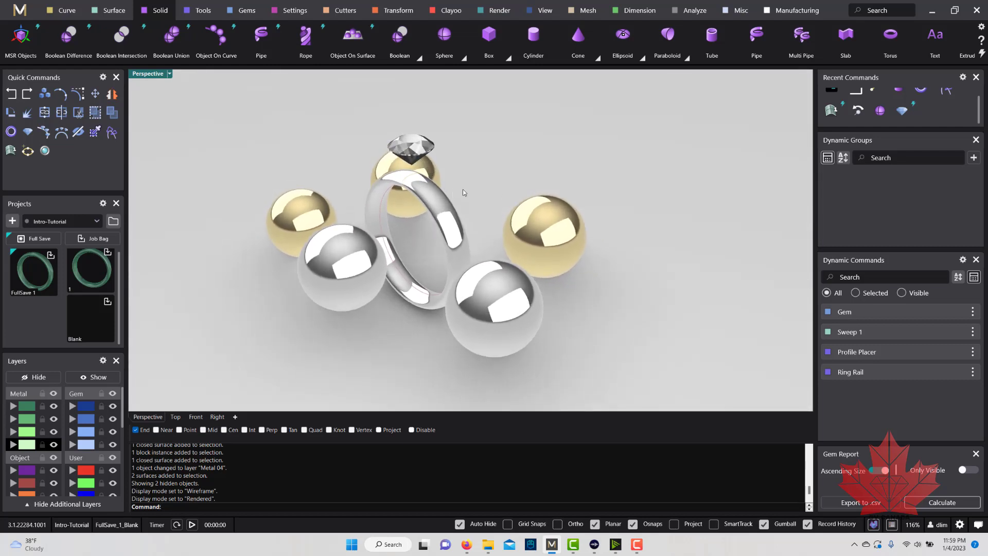
# Step: Set the Perspective viewport's display mode to Ghosted and on to Plastic, inspecting the ring scene in each
pyautogui.click(169, 74)
pyautogui.click(201, 111)
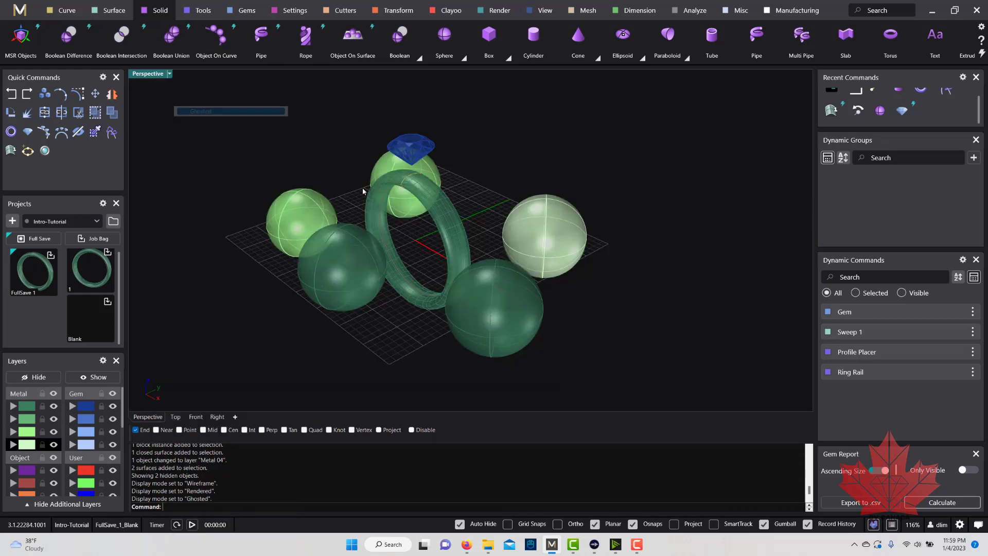
pyautogui.moveTo(401, 220); pyautogui.dragTo(446, 213, button='right')
pyautogui.click(170, 74)
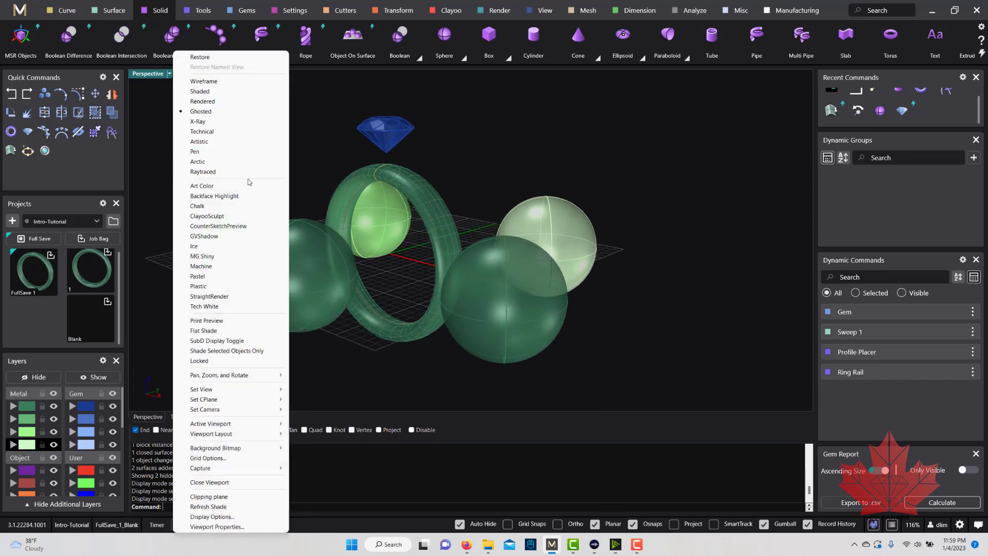
pyautogui.click(226, 286)
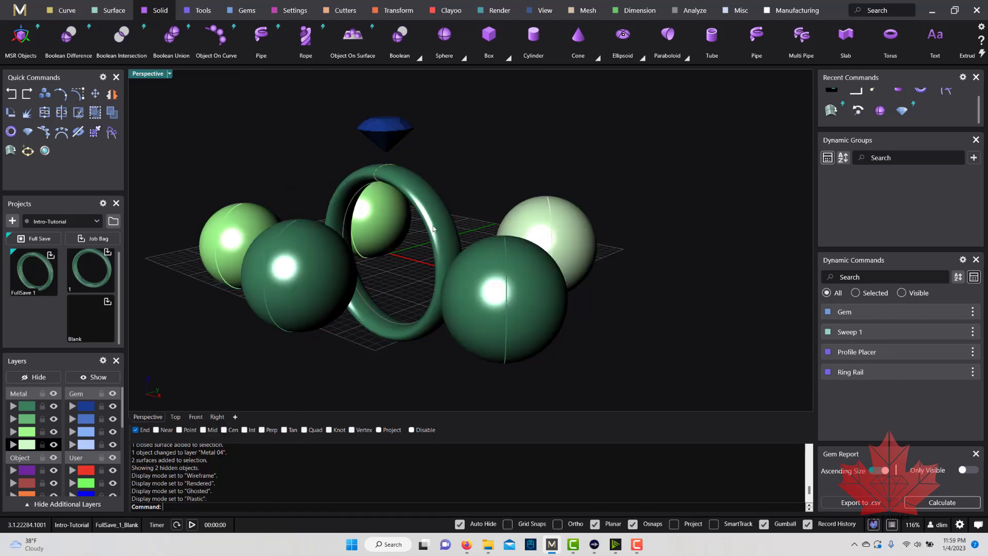
pyautogui.scroll(-3, 499, 192)
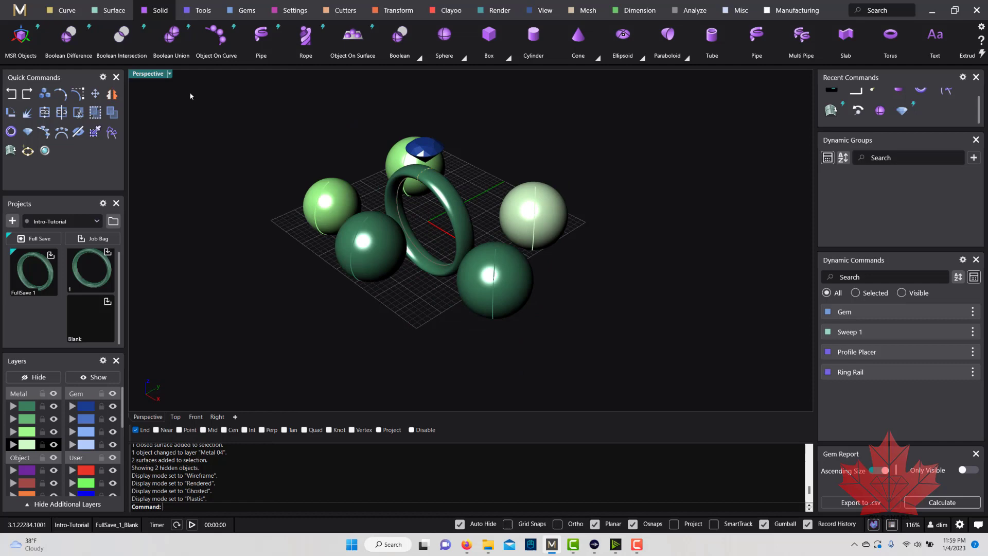
# Step: Switch the Perspective viewport's display mode to Wireframe and back to Shaded
pyautogui.click(169, 74)
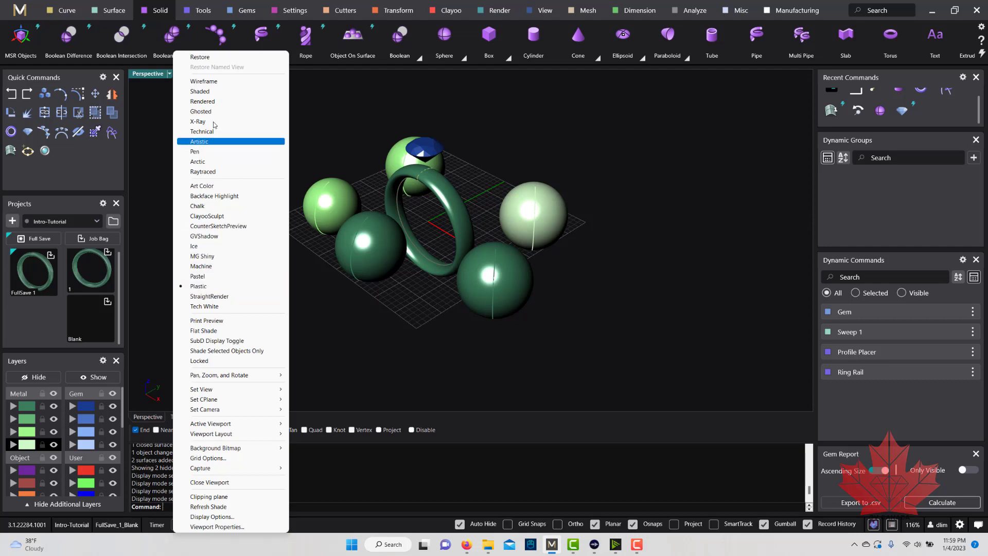
pyautogui.click(204, 81)
pyautogui.click(171, 74)
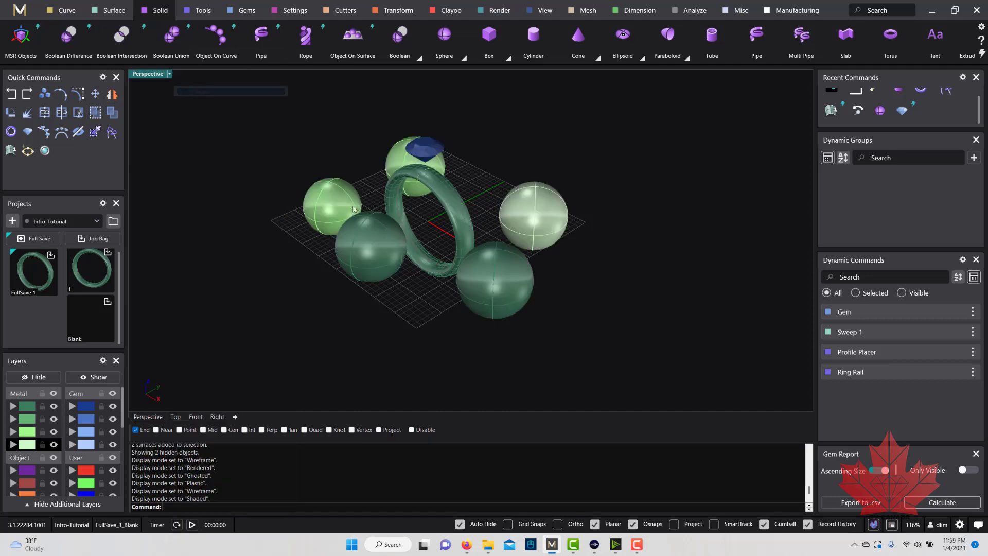
pyautogui.click(234, 91)
# Step: Select the ring, gem and all spheres together in the maximized Perspective viewport and delete them
pyautogui.doubleClick(149, 73)
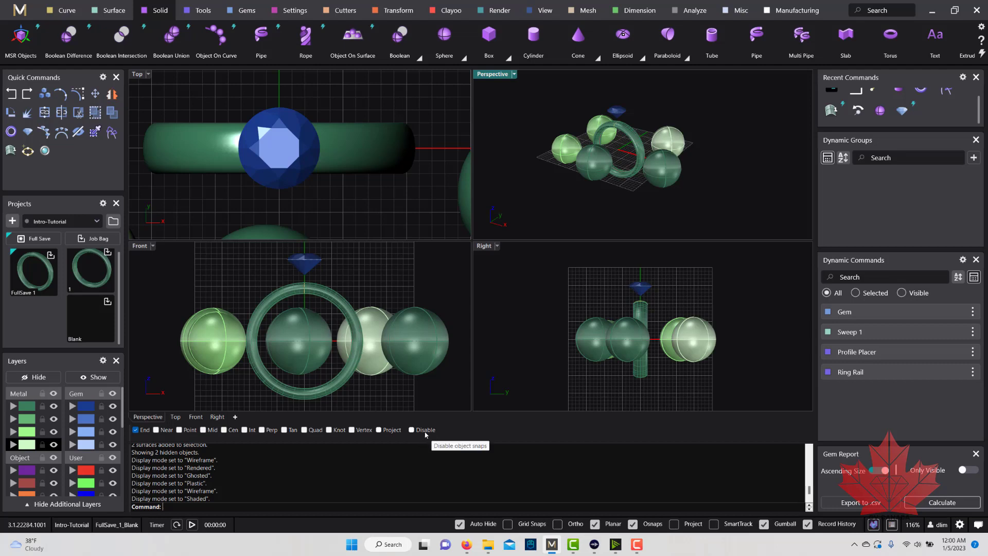
pyautogui.doubleClick(490, 74)
pyautogui.moveTo(463, 242); pyautogui.dragTo(284, 165, button='right')
pyautogui.scroll(2, 475, 263)
pyautogui.moveTo(267, 135); pyautogui.dragTo(622, 334)
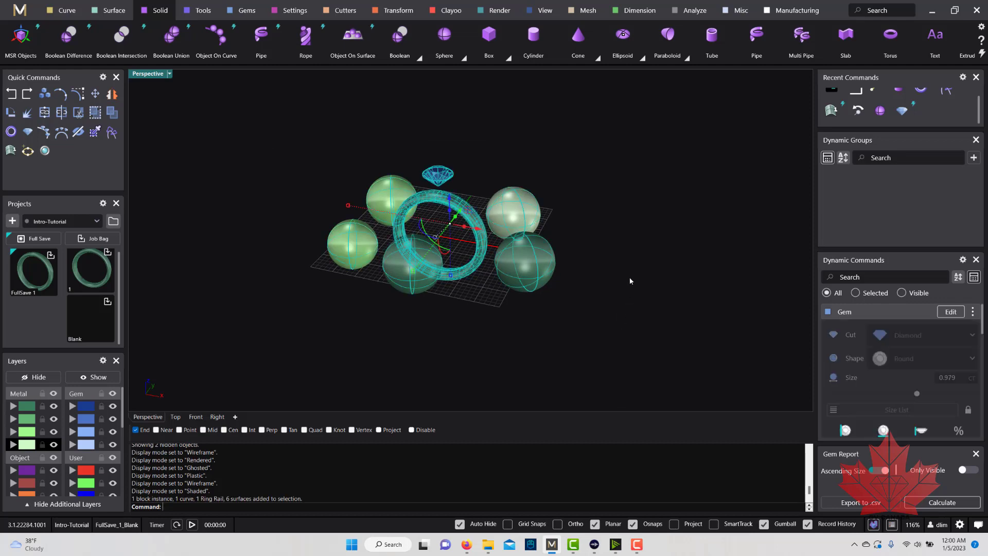
pyautogui.press('Delete')
# Step: Draw a straight diagonal line across the grid, passing near the origin, in the Perspective viewport
pyautogui.scroll(5, 417, 212)
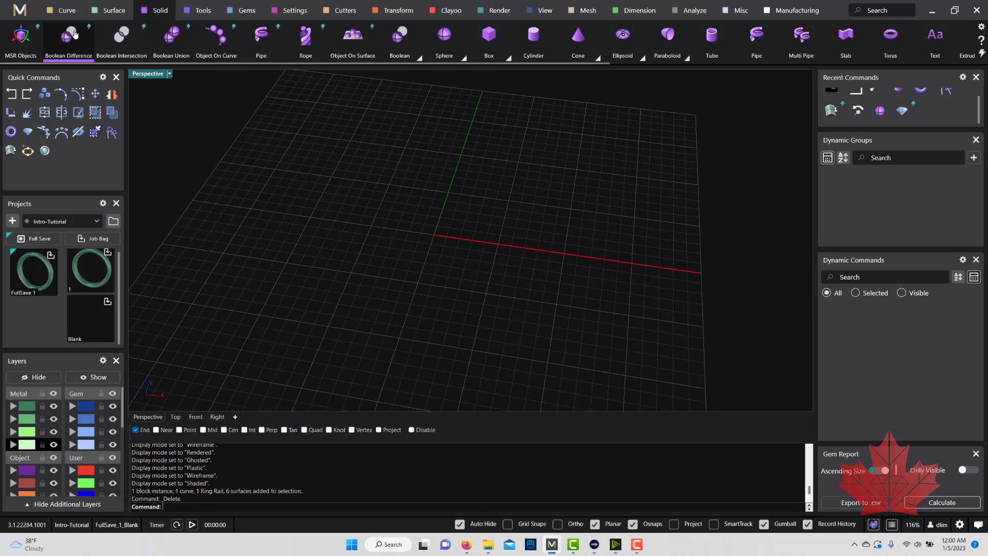
pyautogui.click(60, 11)
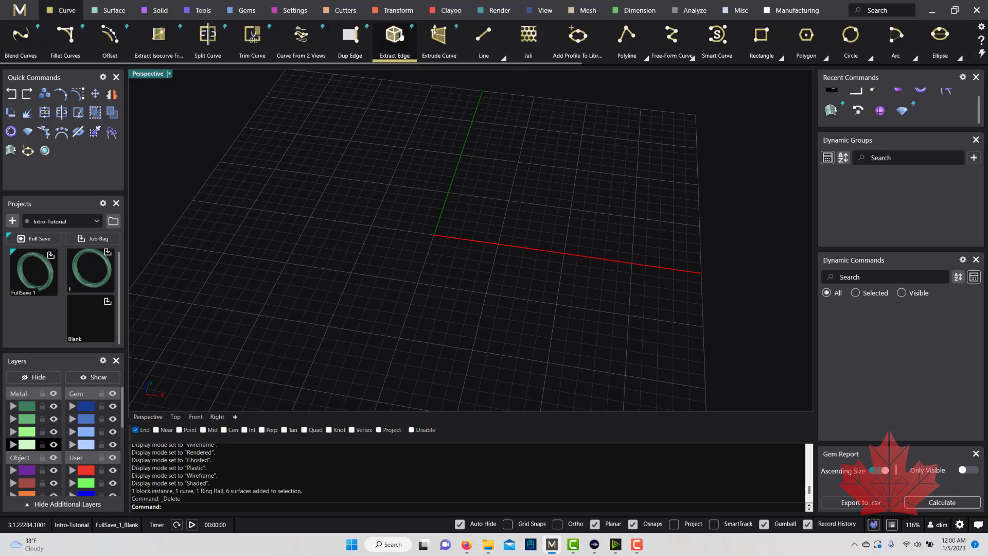
pyautogui.click(483, 35)
pyautogui.scroll(-5, 360, 165)
pyautogui.click(319, 142)
pyautogui.click(485, 258)
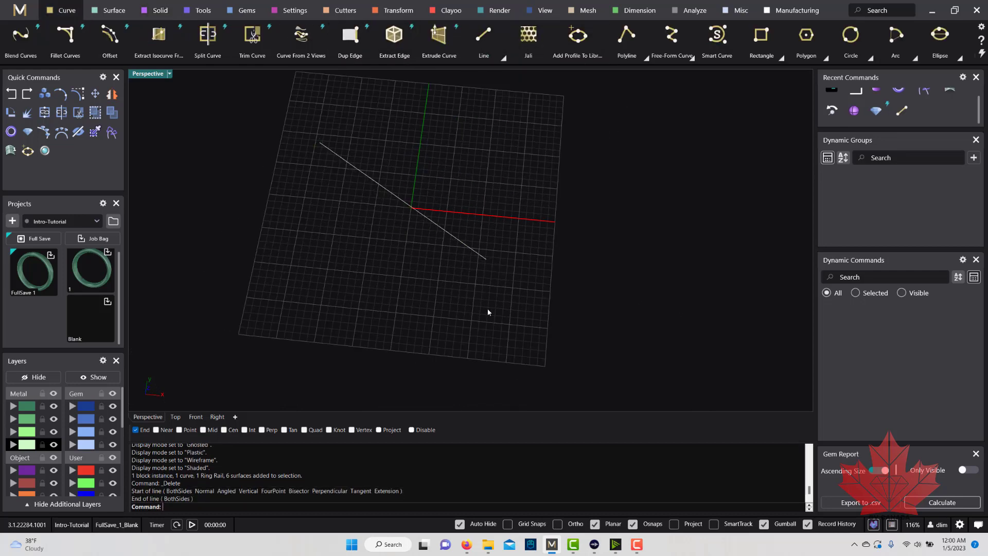
# Step: With the End snap off, draw a second line from the first line's lower end to just beyond the grid's front edge
pyautogui.press('Return')
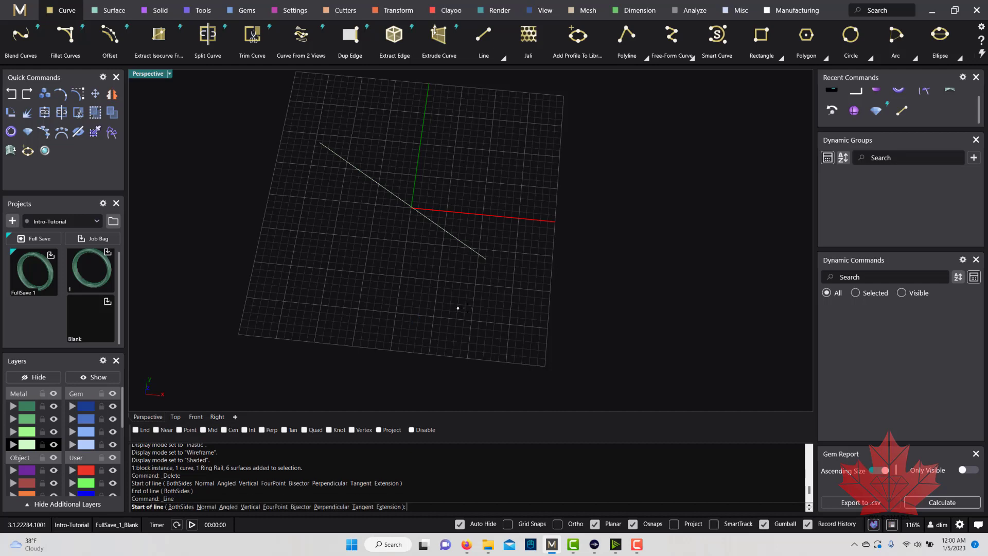
pyautogui.scroll(3, 511, 259)
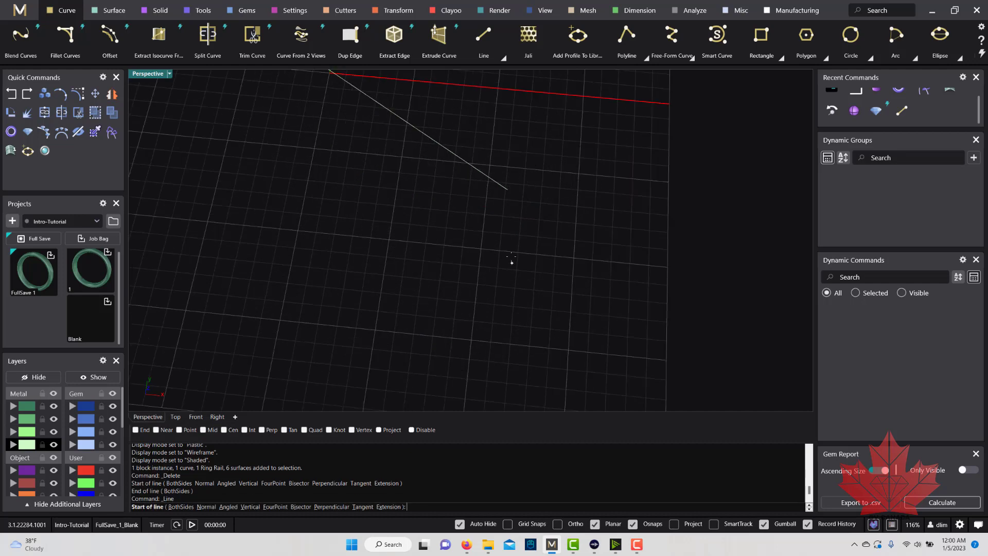
pyautogui.click(508, 190)
pyautogui.scroll(-3, 507, 189)
pyautogui.click(351, 296)
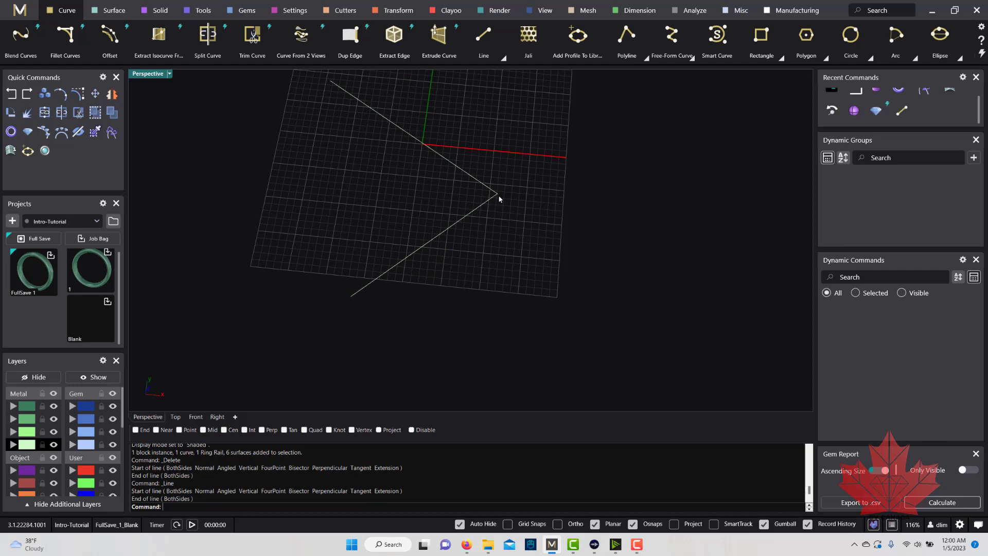
# Step: With the End snap off, draw a short third line from beside the first two lines' junction, roughly parallel to the first line
pyautogui.scroll(5, 499, 198)
pyautogui.scroll(-2, 442, 208)
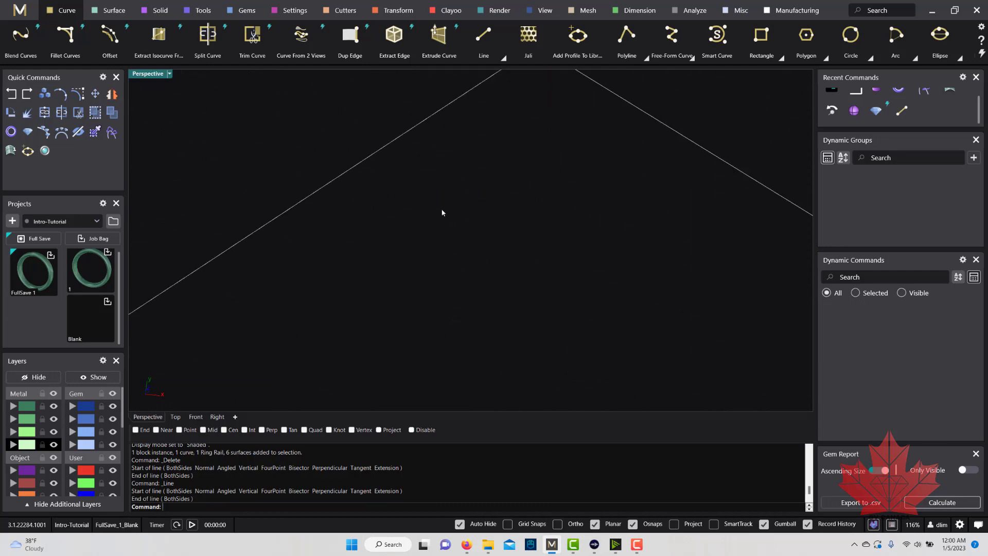
pyautogui.scroll(2, 463, 203)
pyautogui.rightClick(452, 202)
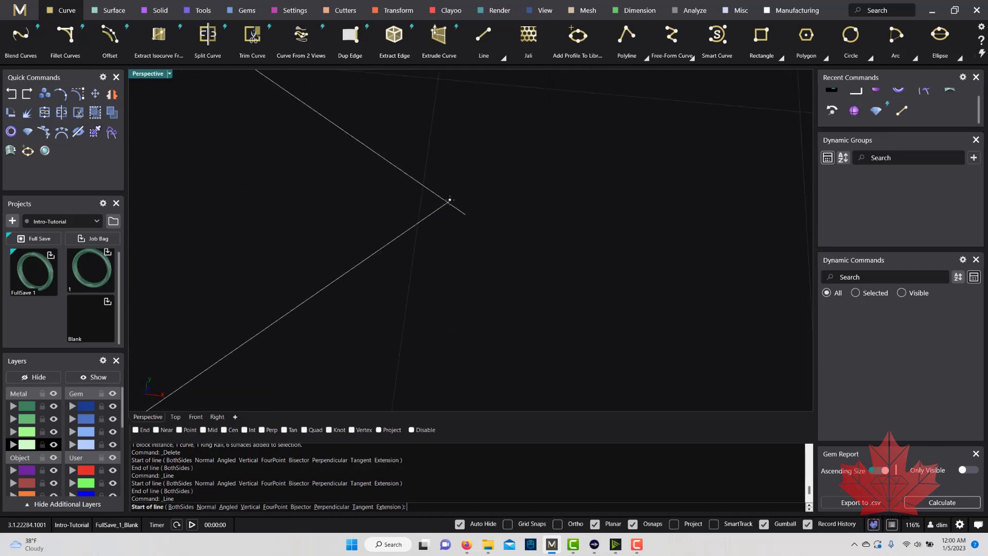
pyautogui.click(448, 201)
pyautogui.click(678, 361)
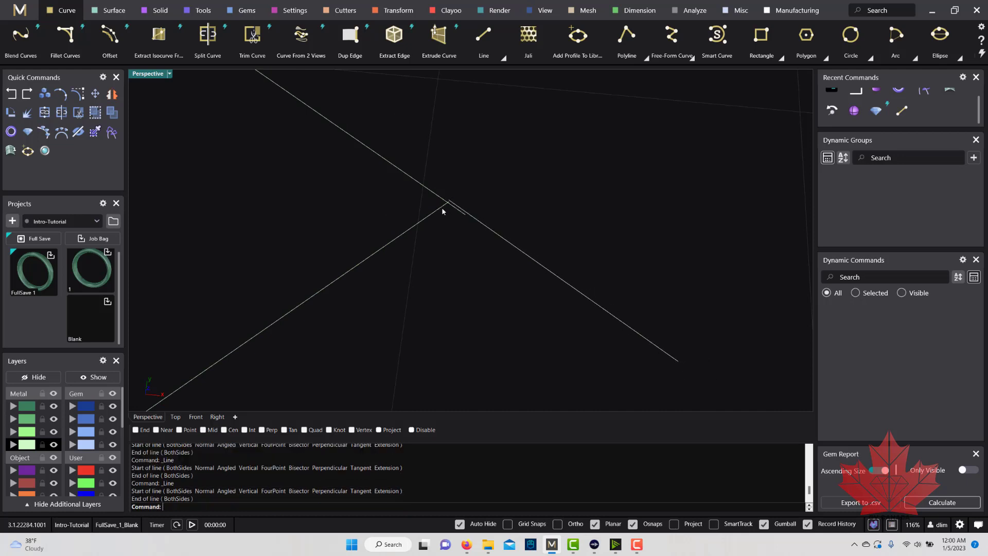
# Step: Examine up close whether the ends of the three lines really meet at their junction
pyautogui.scroll(-10, 442, 208)
pyautogui.scroll(10, 628, 183)
pyautogui.scroll(-10, 587, 217)
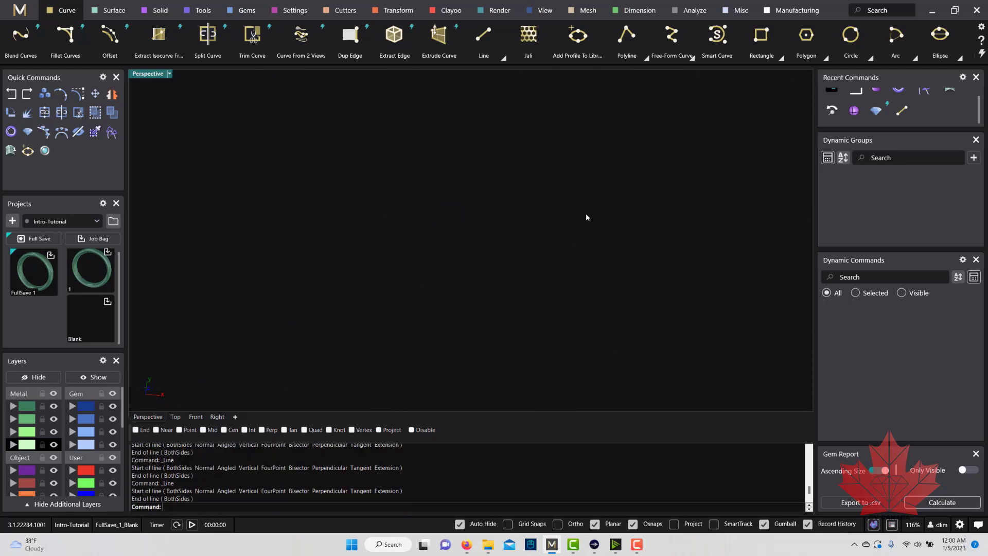
pyautogui.scroll(10, 523, 233)
pyautogui.scroll(-5, 489, 244)
pyautogui.scroll(5, 453, 254)
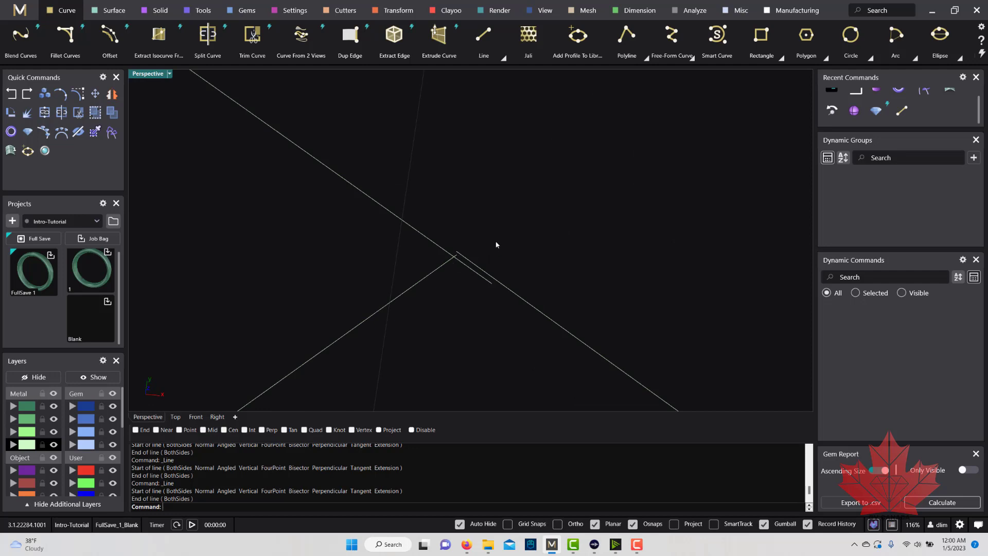
pyautogui.scroll(-3, 496, 237)
pyautogui.scroll(-2, 469, 293)
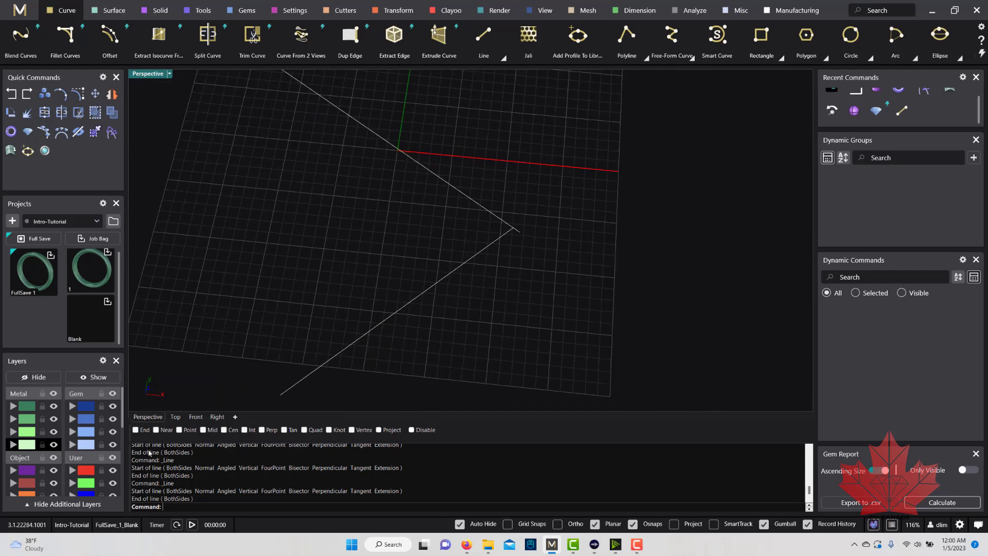
# Step: Turn on the End snap and draw a line starting exactly at the second line's free end, beyond the grid's front edge
pyautogui.click(136, 429)
pyautogui.scroll(-3, 368, 311)
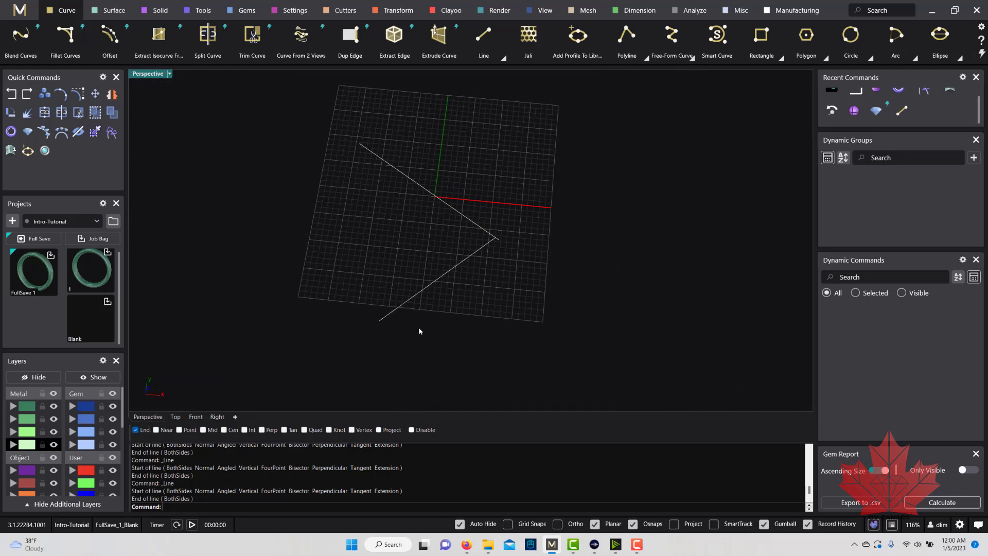
pyautogui.scroll(2, 386, 326)
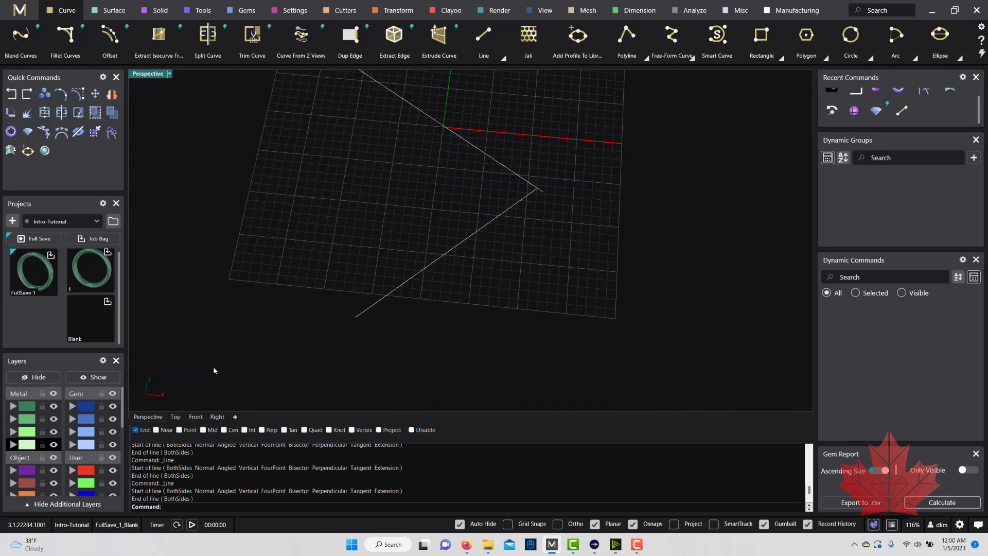
pyautogui.rightClick(477, 342)
pyautogui.click(355, 317)
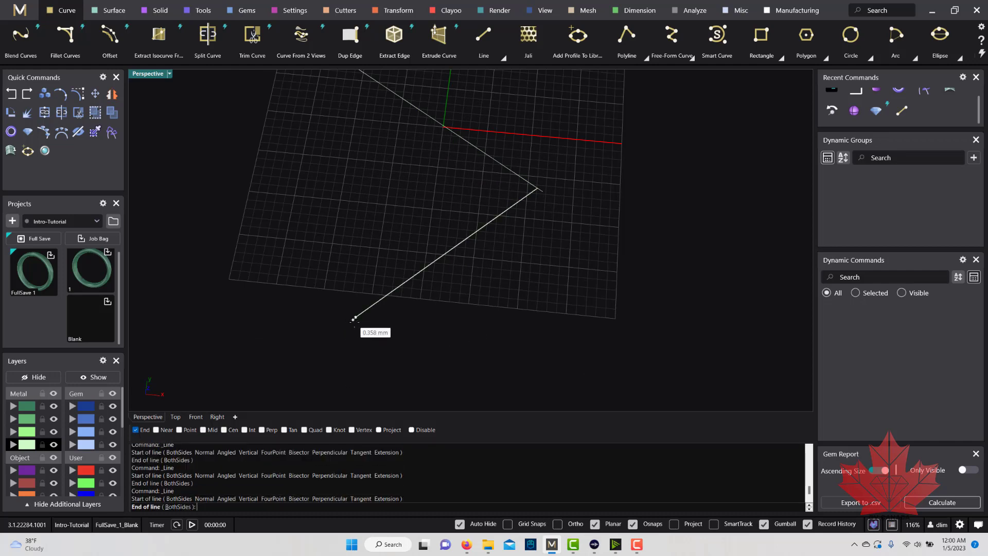
pyautogui.click(475, 374)
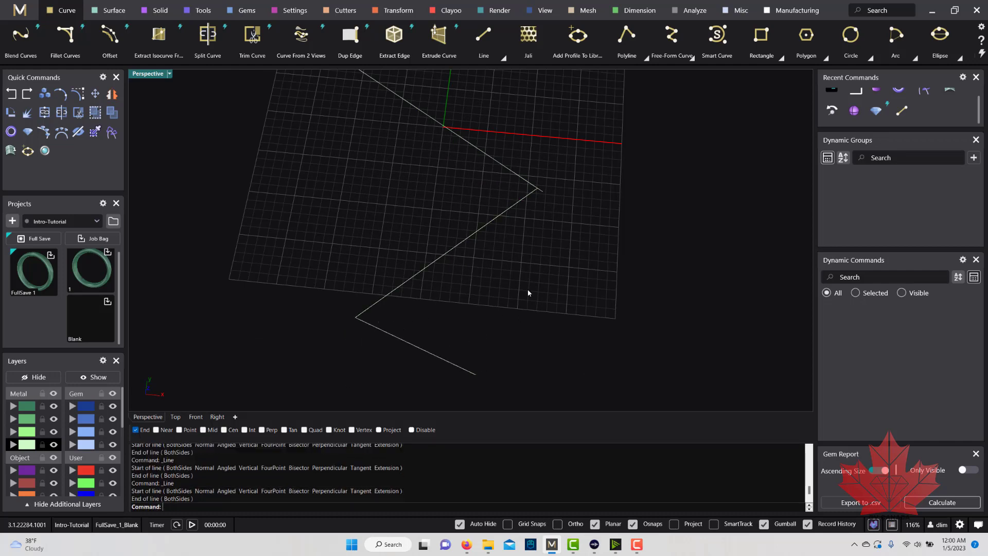
# Step: Select all four lines in the Perspective viewport and delete them
pyautogui.moveTo(528, 292)
pyautogui.mouseDown(button='right')
pyautogui.moveTo(542, 207)
pyautogui.moveTo(569, 225)
pyautogui.moveTo(474, 308)
pyautogui.moveTo(421, 275)
pyautogui.moveTo(489, 251)
pyautogui.moveTo(522, 205)
pyautogui.moveTo(477, 248)
pyautogui.moveTo(458, 244)
pyautogui.moveTo(463, 221)
pyautogui.moveTo(498, 218)
pyautogui.moveTo(407, 316)
pyautogui.mouseUp(button='right')
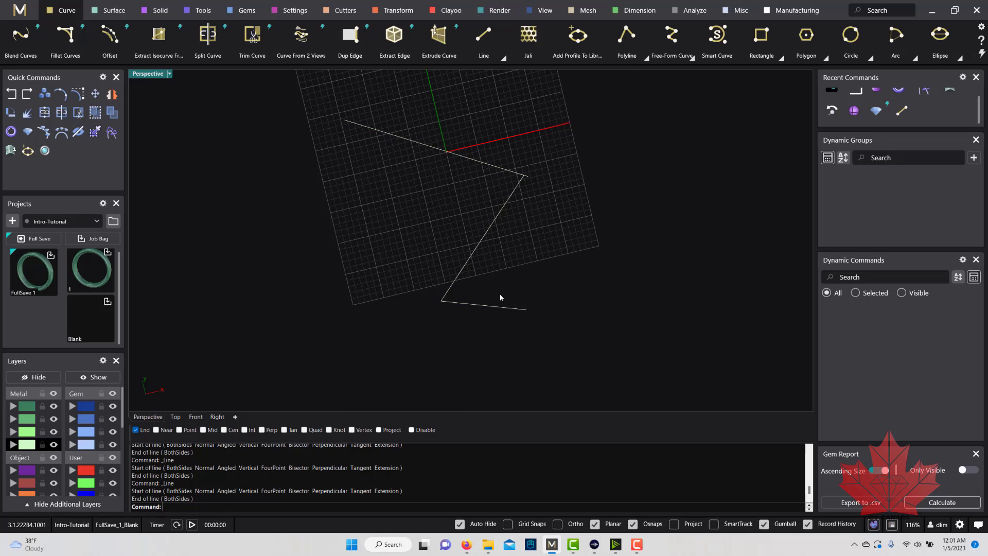
pyautogui.moveTo(520, 286); pyautogui.dragTo(633, 171, button='right')
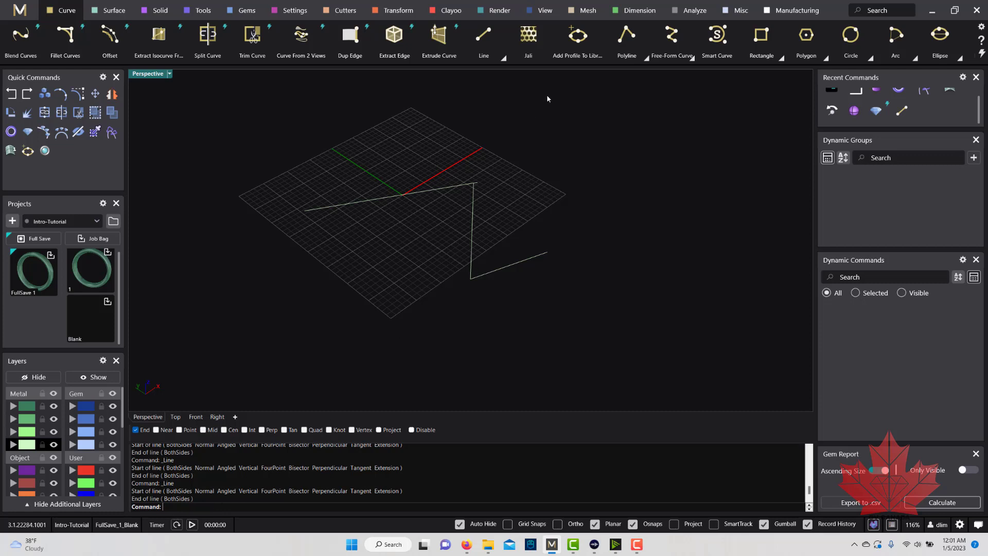
pyautogui.moveTo(546, 94); pyautogui.dragTo(409, 347)
pyautogui.press('Delete')
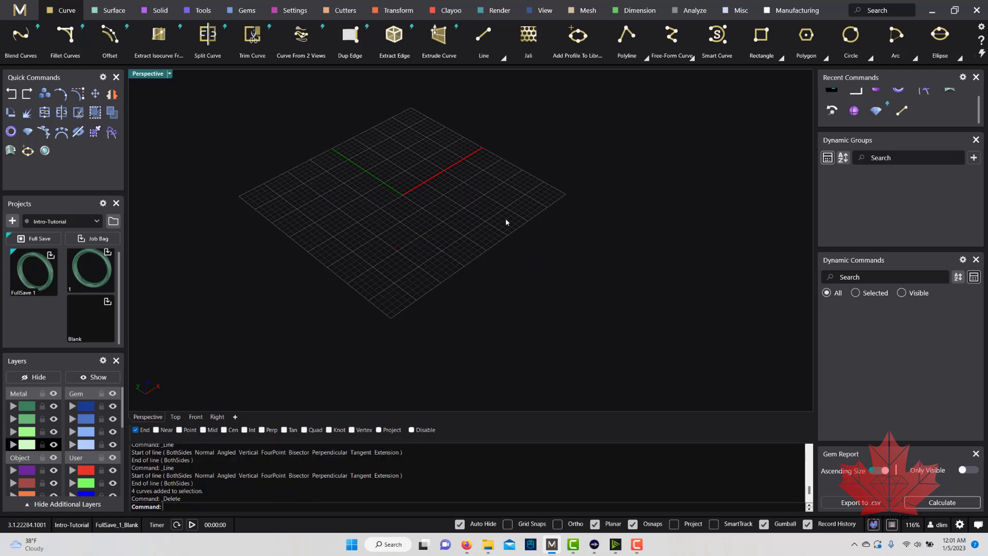
# Step: Draw a straight line across the grid, passing near the origin and ending just beyond the grid's far corner
pyautogui.click(482, 41)
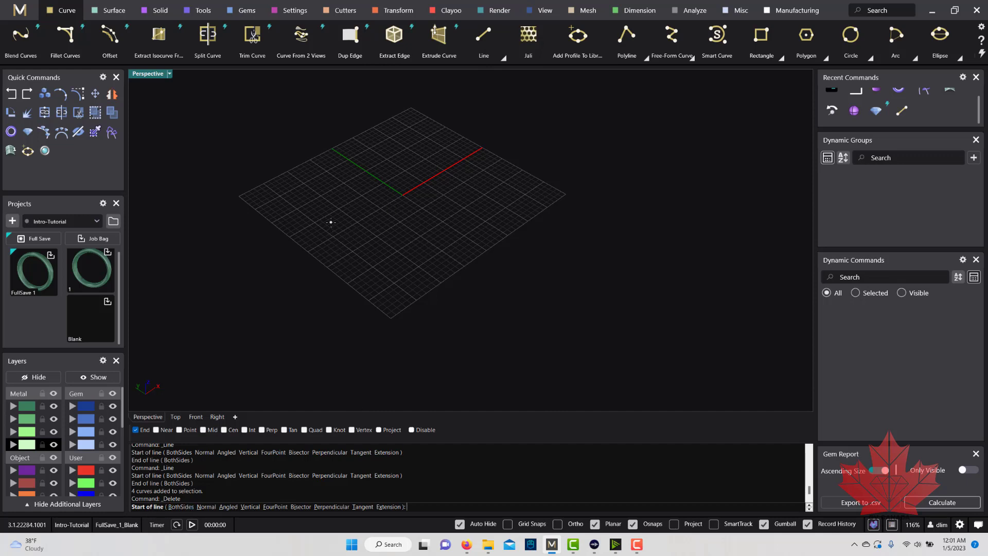
pyautogui.click(313, 200)
pyautogui.click(571, 193)
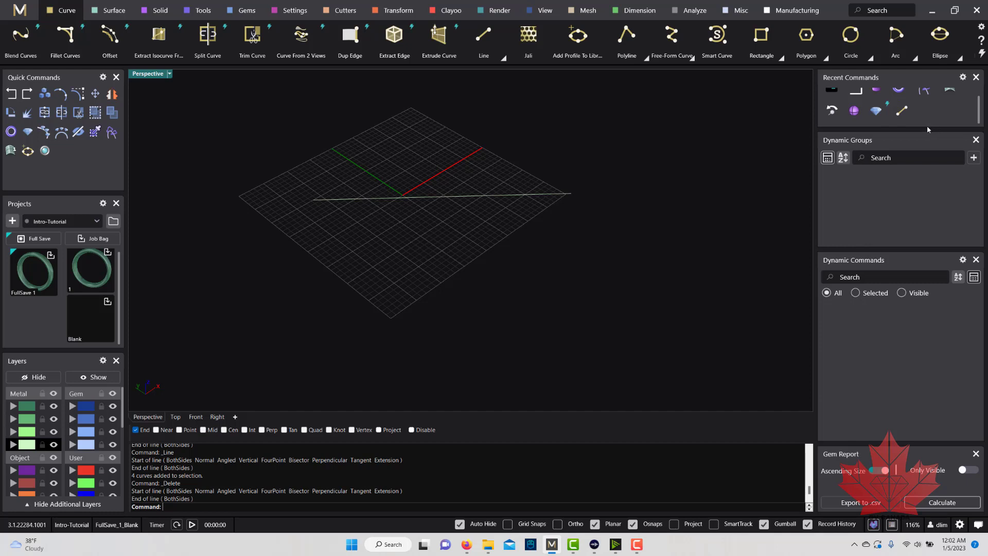
# Step: Enlarge the Recent Commands panel to show its whole list and draw a single-segment polyline beside the grid
pyautogui.moveTo(927, 130); pyautogui.dragTo(925, 164)
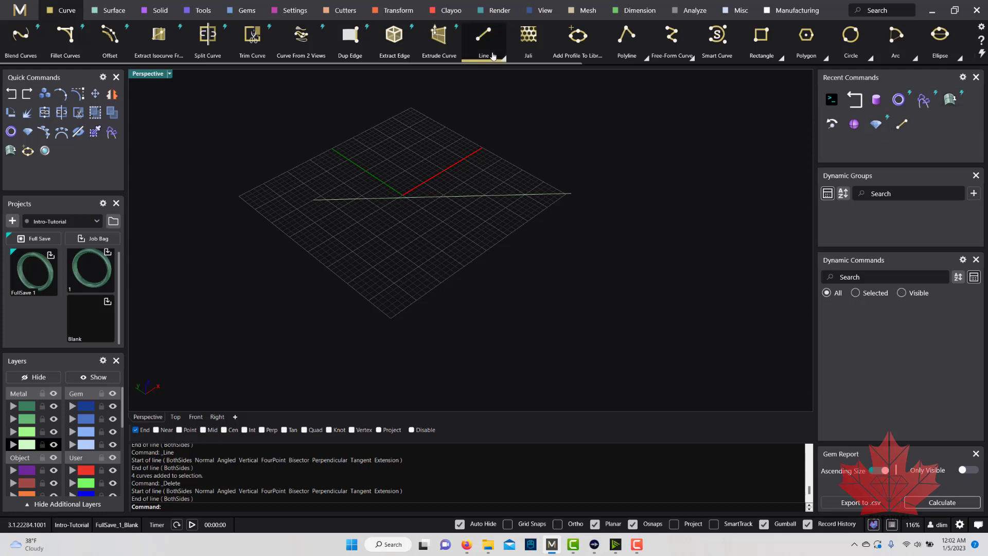
pyautogui.click(620, 43)
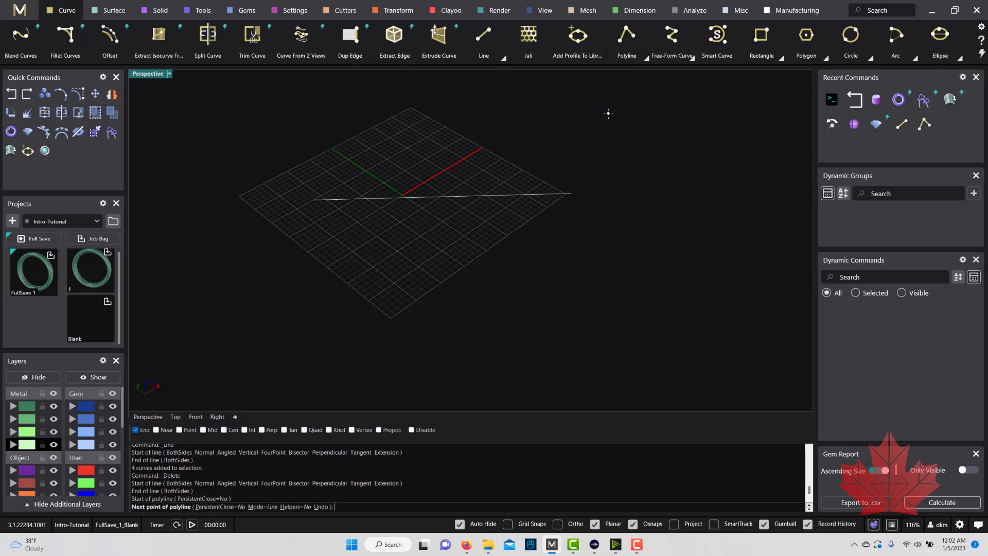
pyautogui.click(608, 113)
pyautogui.click(697, 238)
pyautogui.press('Return')
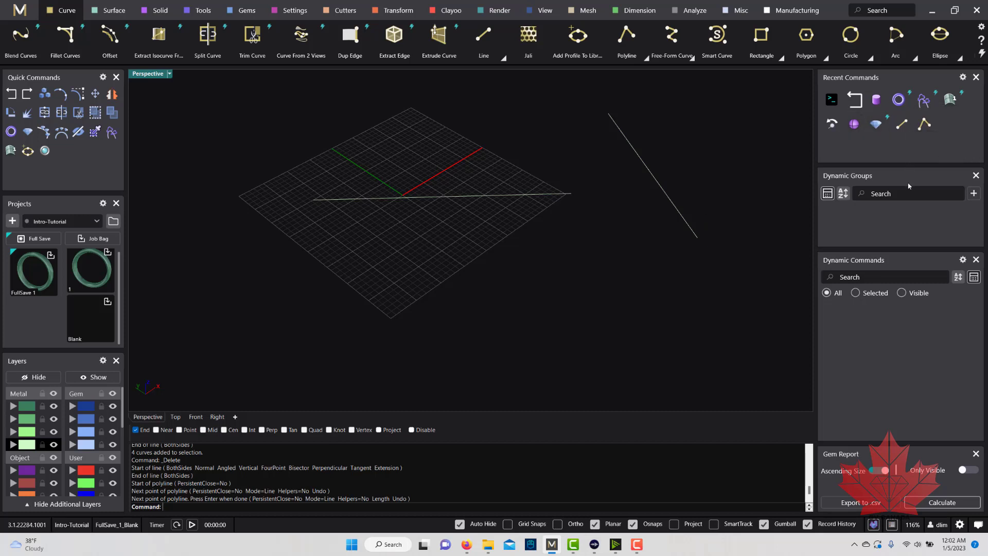
# Step: Delete the line and the polyline, and load the project's FullSave 1 file
pyautogui.moveTo(637, 189); pyautogui.dragTo(512, 222)
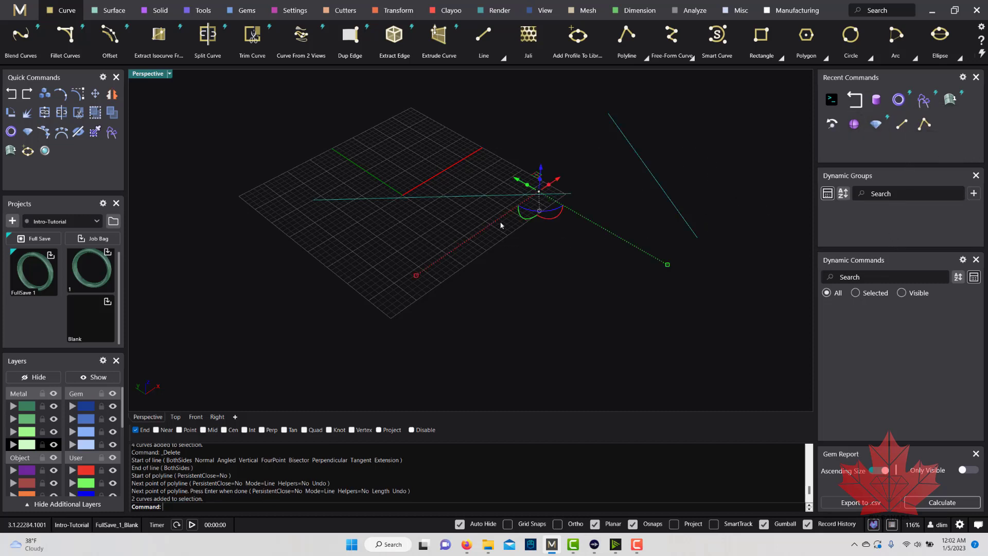
pyautogui.press('Delete')
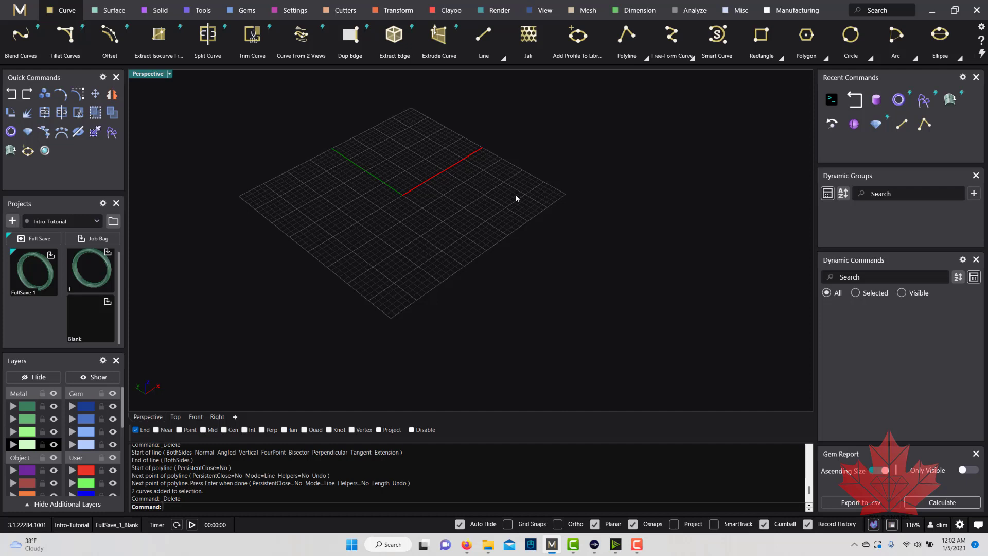
pyautogui.moveTo(522, 227); pyautogui.dragTo(439, 228, button='right')
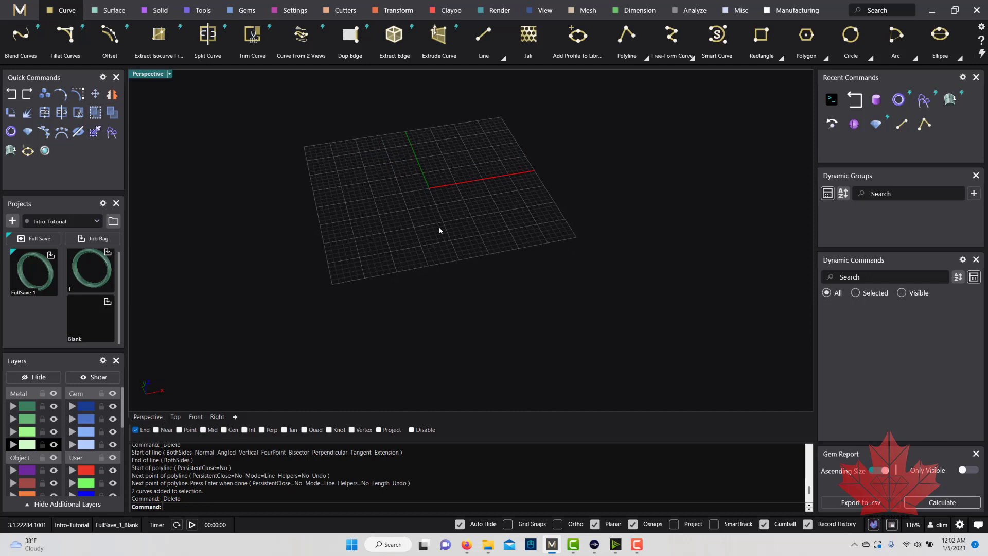
pyautogui.click(27, 282)
pyautogui.click(498, 302)
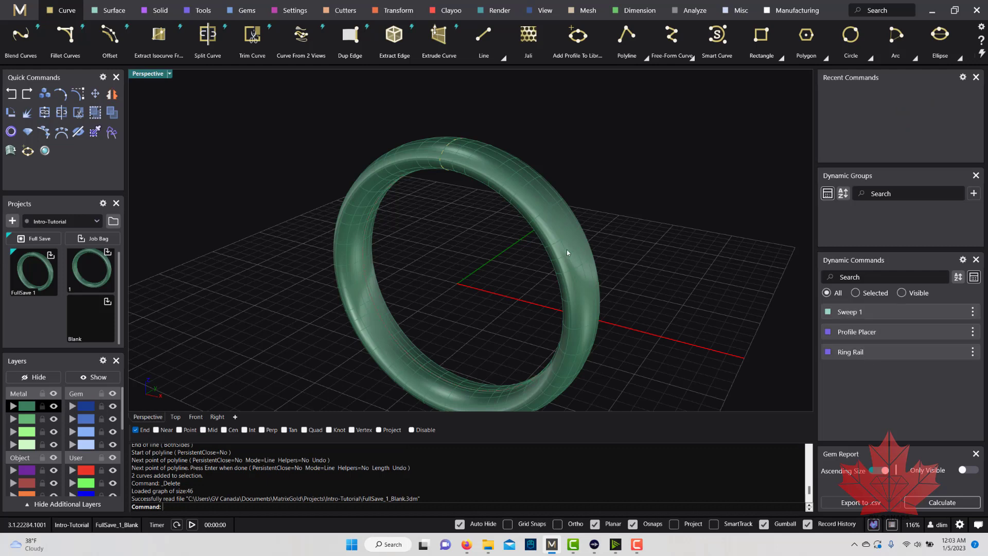
# Step: Edit the Ring Rail dynamic command, set its finger size to US 5 and apply the change to the ring
pyautogui.moveTo(567, 249)
pyautogui.mouseDown(button='right')
pyautogui.moveTo(574, 218)
pyautogui.moveTo(554, 282)
pyautogui.moveTo(566, 263)
pyautogui.mouseUp(button='right')
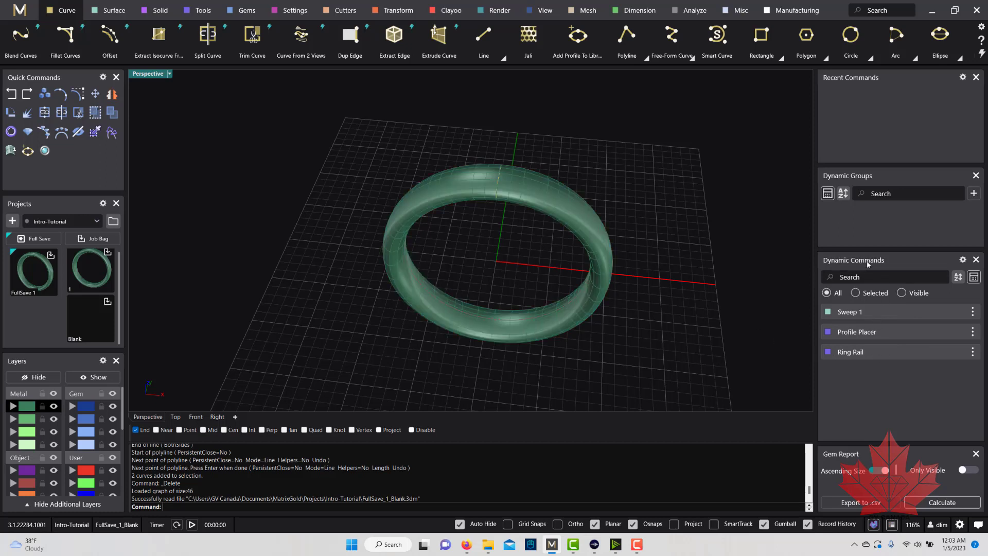
pyautogui.moveTo(869, 356)
pyautogui.moveTo(875, 315)
pyautogui.moveTo(549, 295); pyautogui.dragTo(548, 268, button='right')
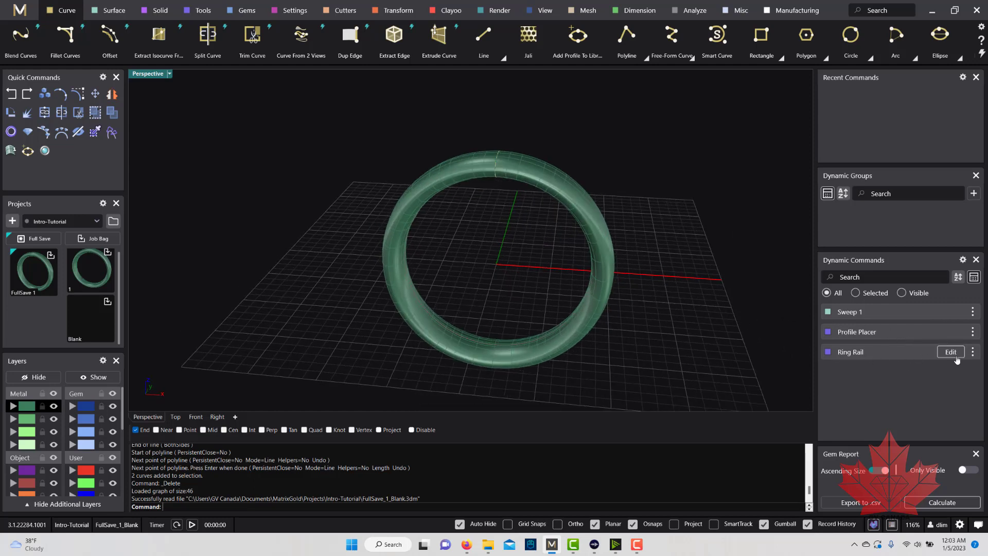
pyautogui.click(950, 352)
pyautogui.click(958, 370)
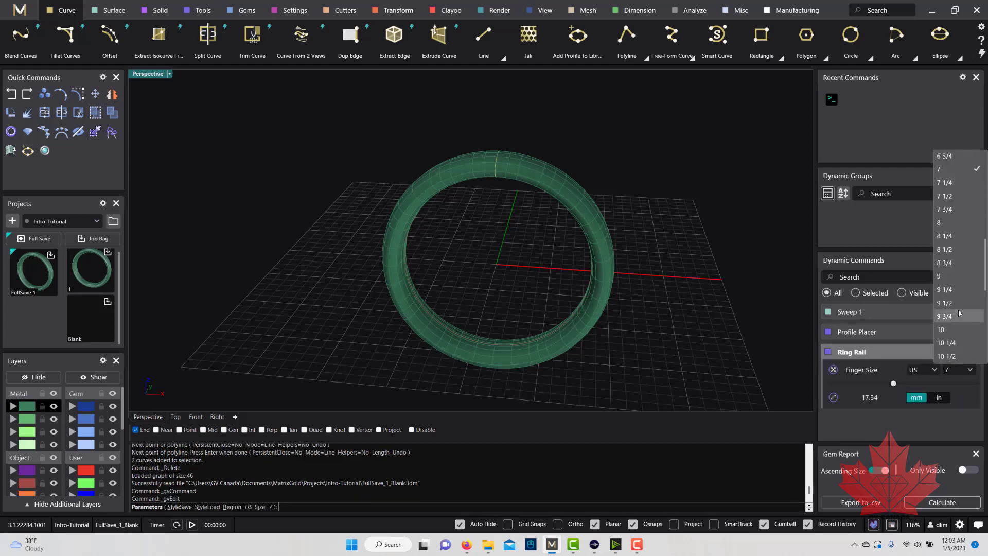
pyautogui.scroll(3, 956, 274)
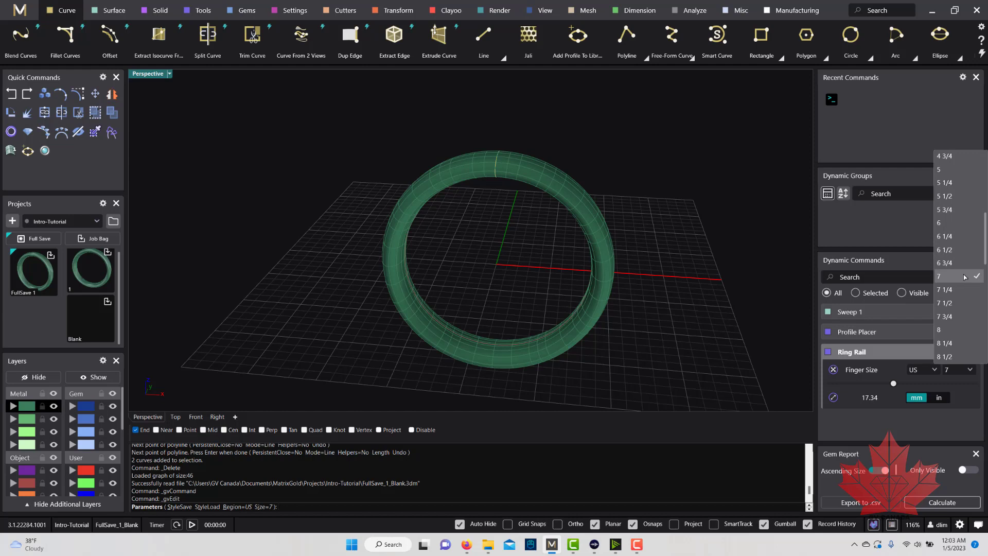
pyautogui.click(946, 169)
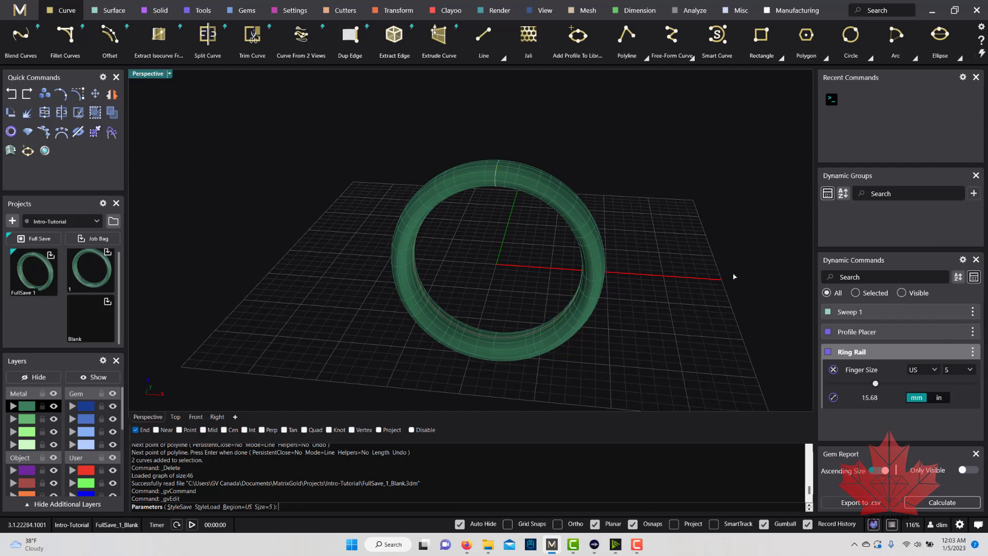
pyautogui.moveTo(525, 197); pyautogui.dragTo(548, 247, button='right')
pyautogui.press('Return')
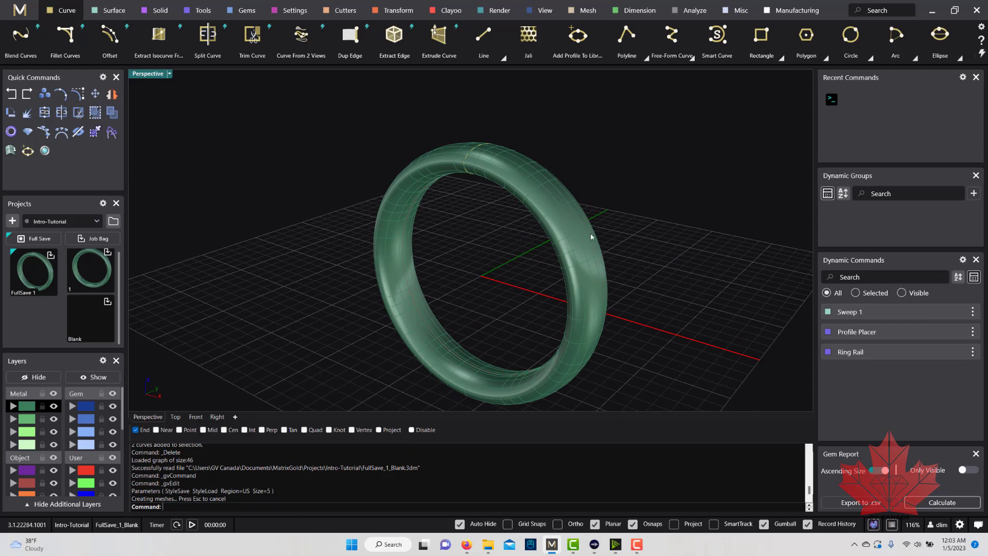
pyautogui.scroll(-3, 591, 232)
pyautogui.moveTo(591, 234); pyautogui.dragTo(612, 246, button='right')
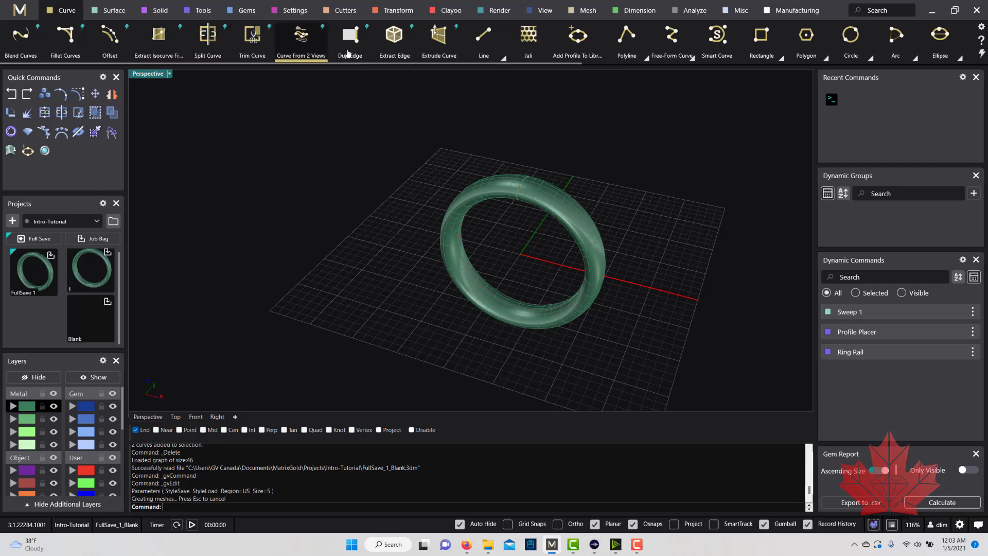
# Step: View the Surface command set and the Boolean options in the Solid command set
pyautogui.click(110, 10)
pyautogui.click(163, 14)
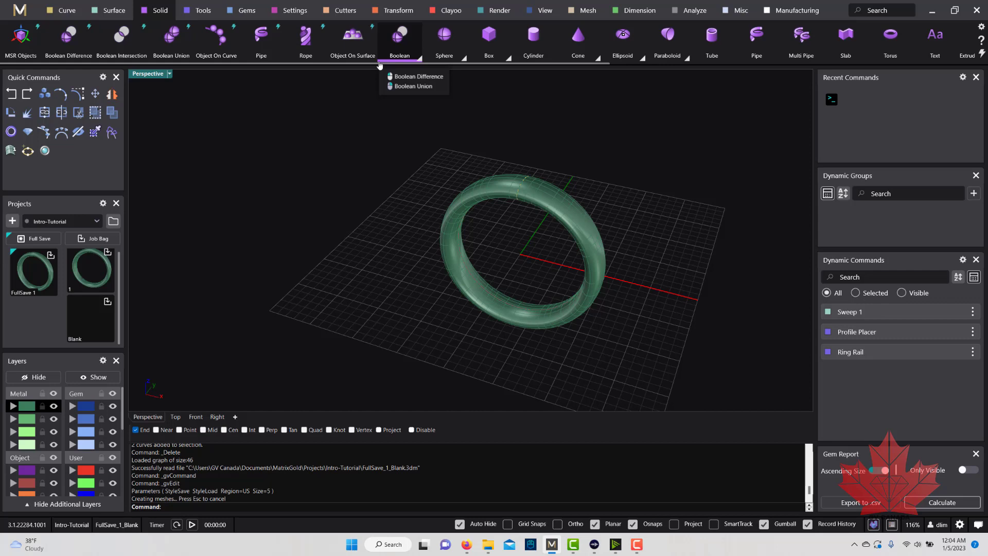
pyautogui.moveTo(584, 216); pyautogui.dragTo(554, 242, button='right')
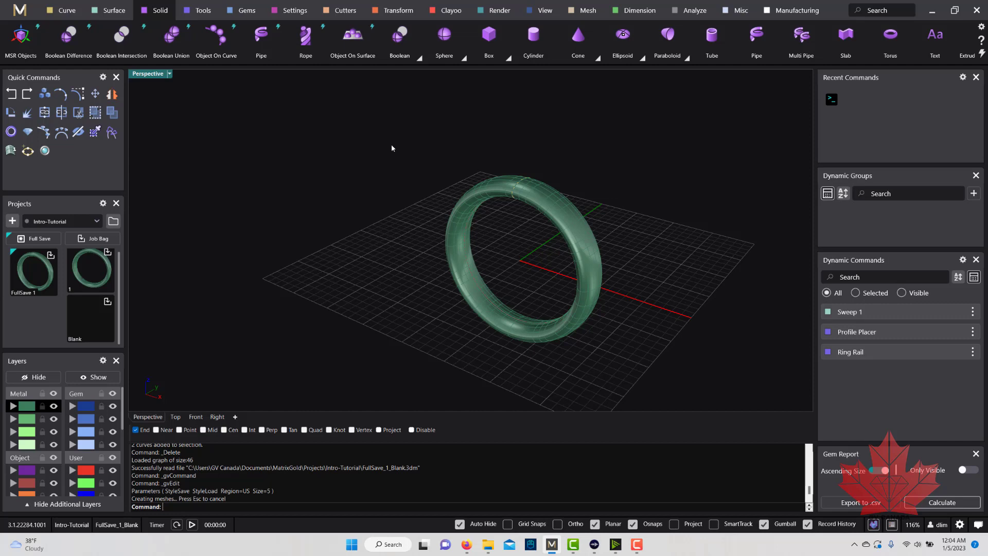
# Step: Select the whole ring with its curves and create a Dynamic Group named "Band" from it
pyautogui.hotkey('ctrl', 'a')
pyautogui.moveTo(726, 262); pyautogui.dragTo(707, 243, button='right')
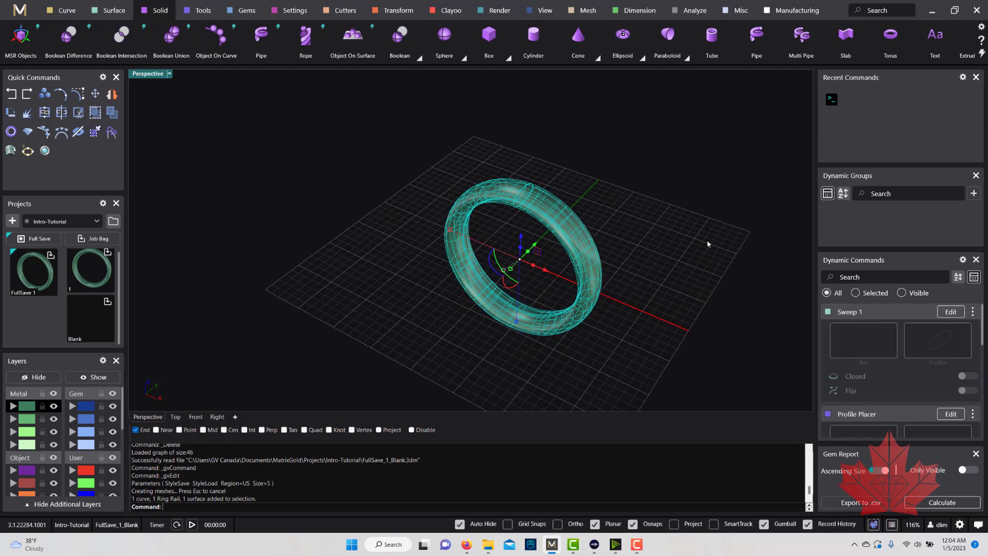
pyautogui.click(973, 196)
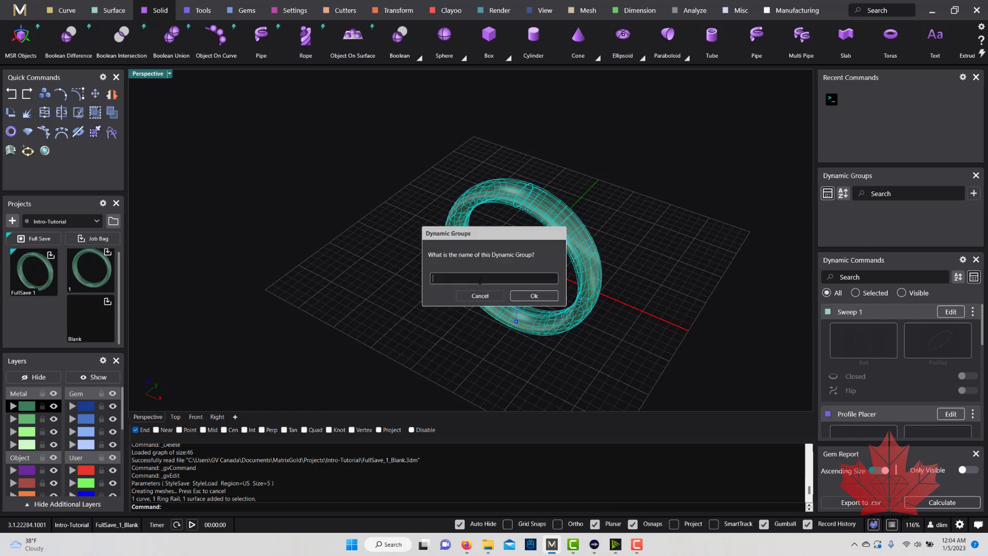
pyautogui.write('B')
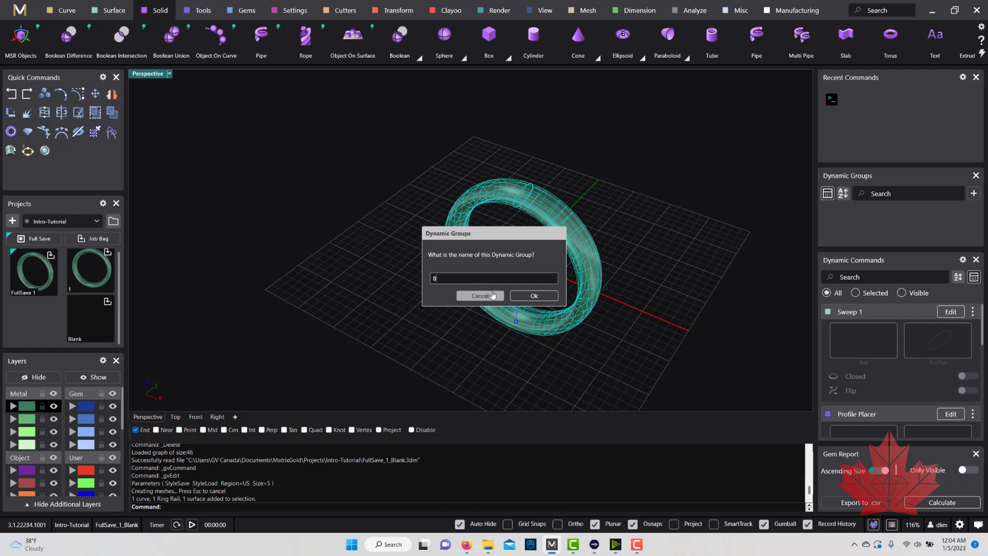
pyautogui.write('and')
pyautogui.press('Return')
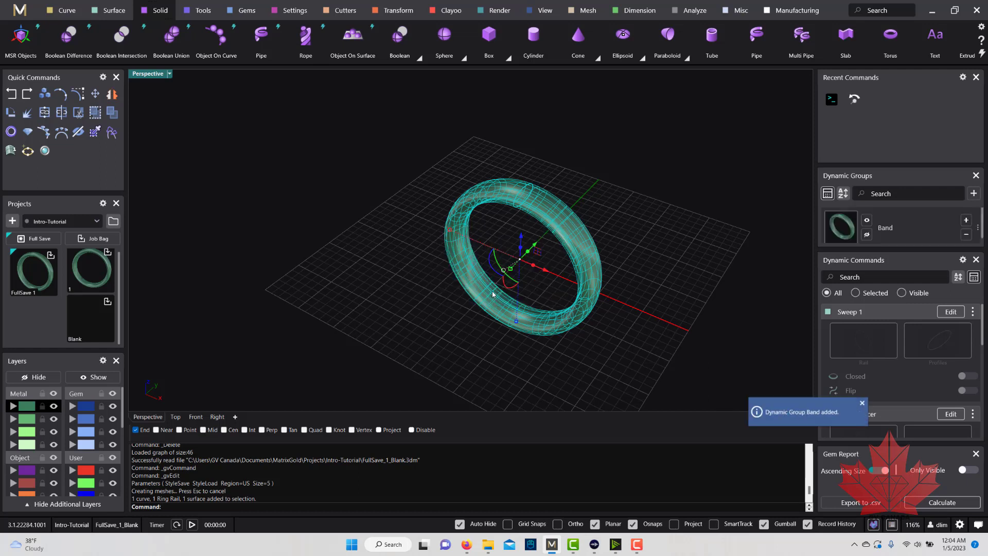
# Step: Deselect the ring and extract an isocurve from the band's surface around its outer circumference
pyautogui.scroll(-1, 900, 226)
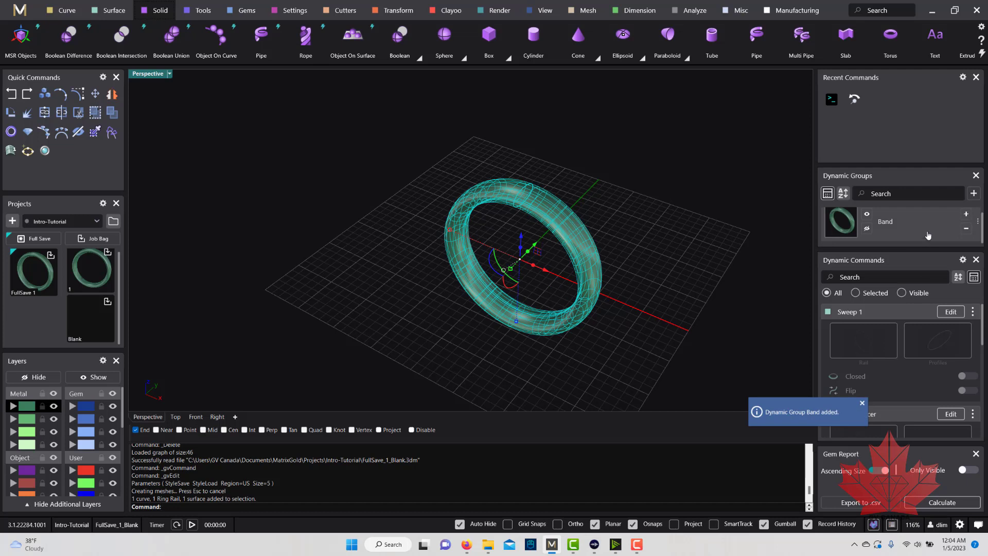
pyautogui.click(689, 209)
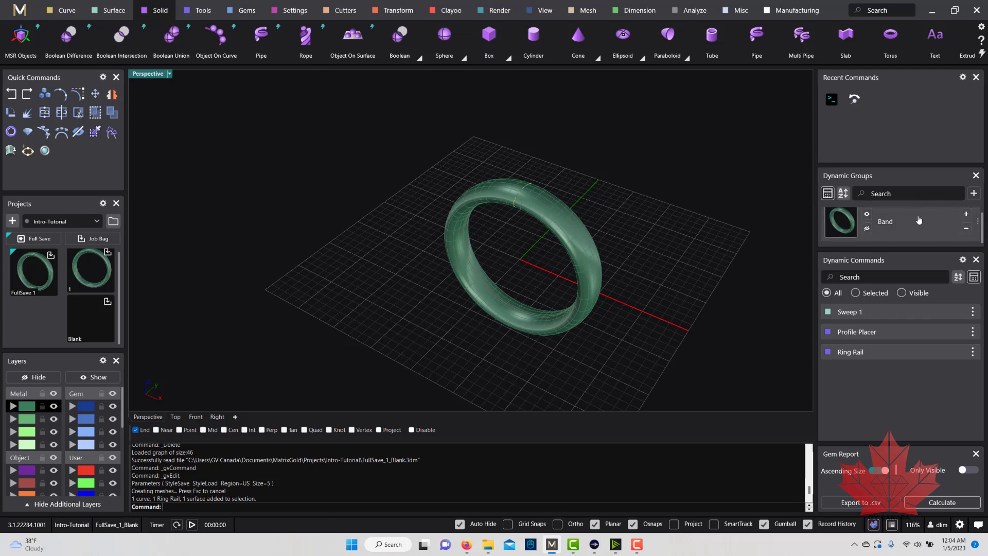
pyautogui.moveTo(674, 240); pyautogui.dragTo(681, 221, button='right')
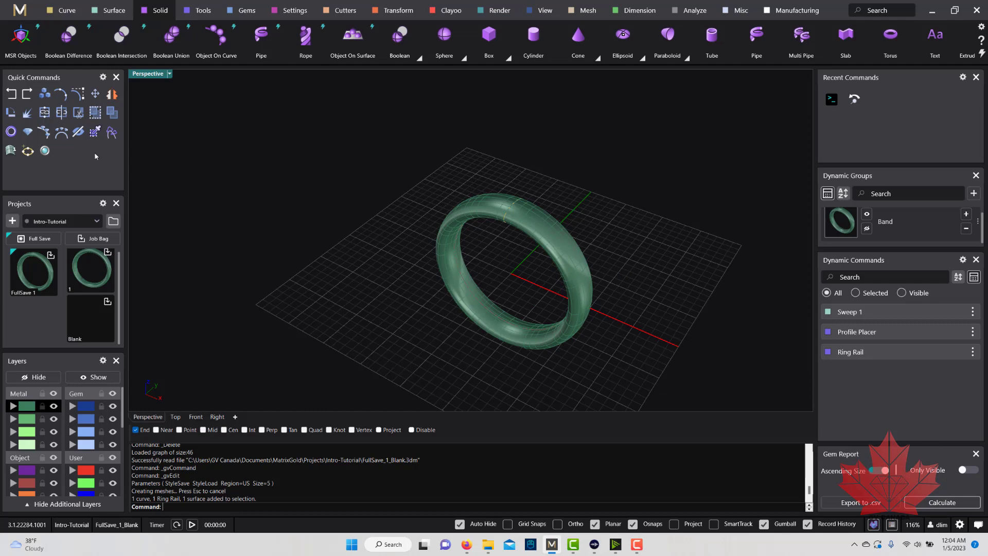
pyautogui.scroll(4, 563, 226)
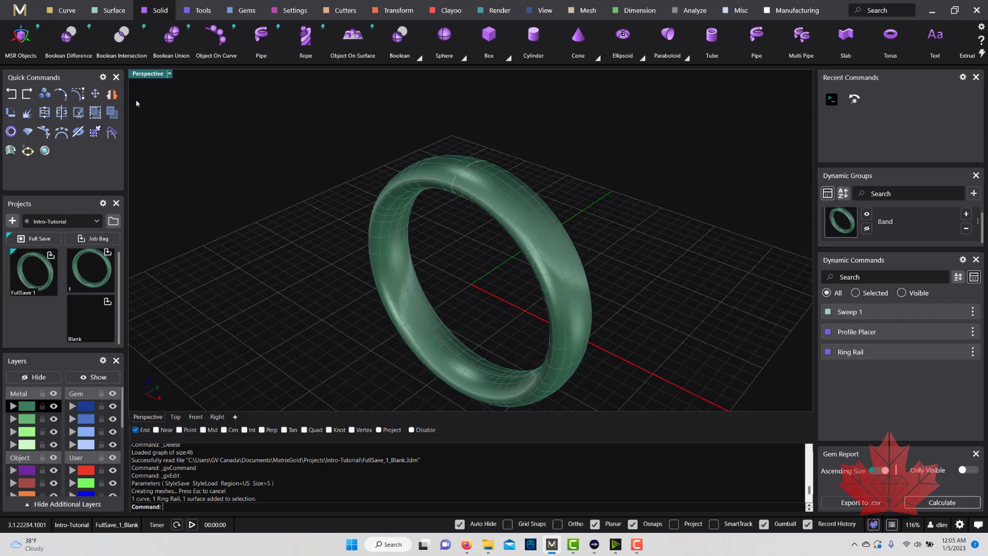
pyautogui.click(66, 11)
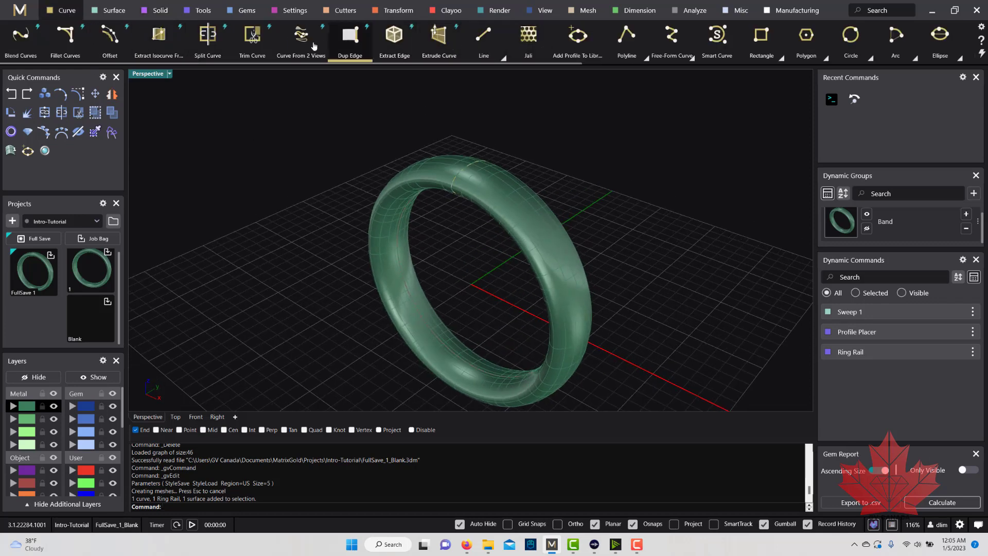
pyautogui.click(159, 35)
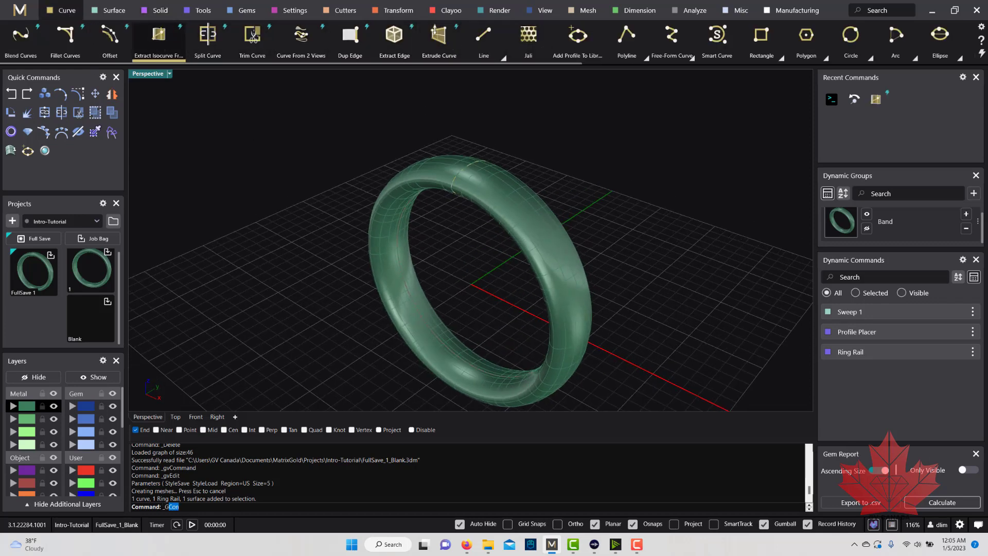
pyautogui.click(556, 242)
pyautogui.click(552, 239)
# Step: Select the extracted isocurve on the band and place gems along it with Gems On Curve
pyautogui.click(550, 238)
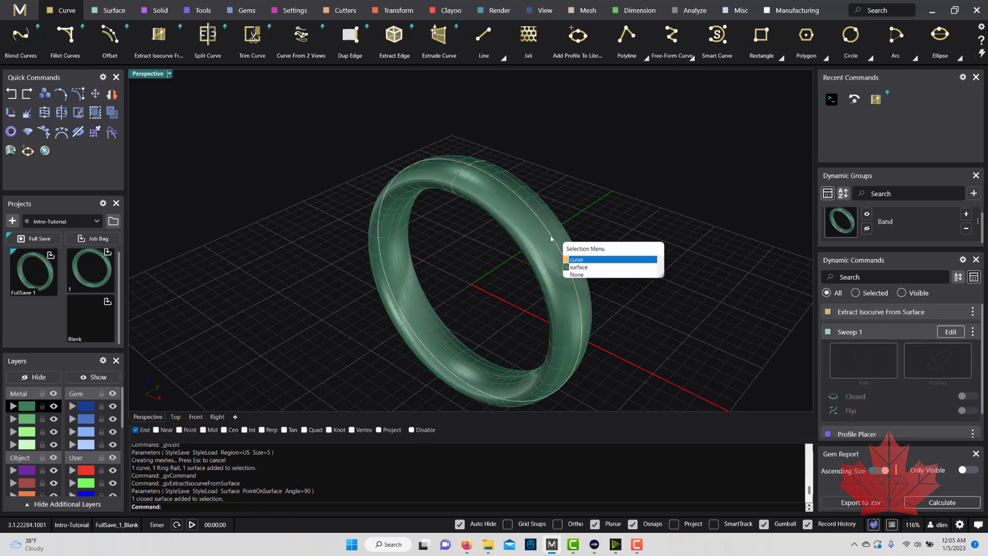
pyautogui.click(581, 259)
pyautogui.rightClick(596, 242)
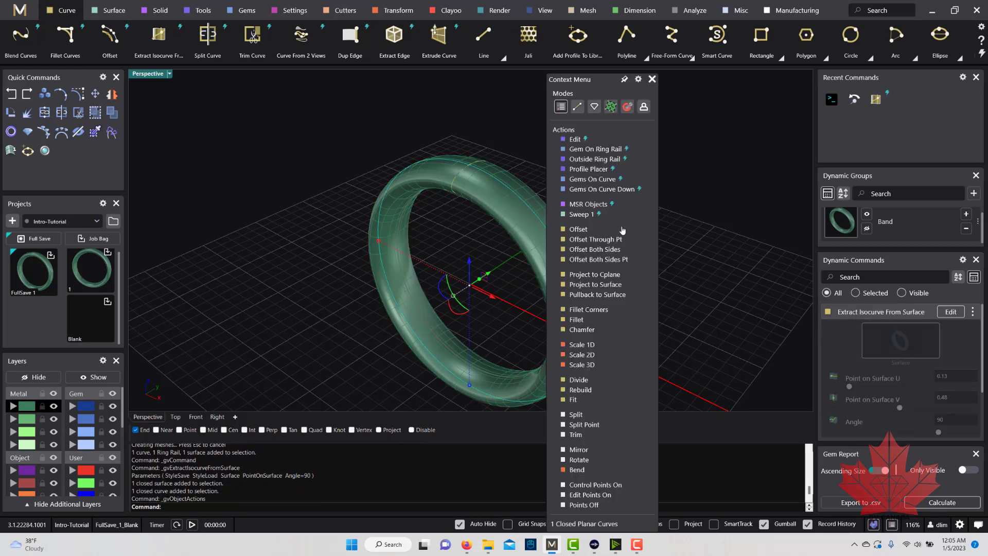
pyautogui.click(579, 179)
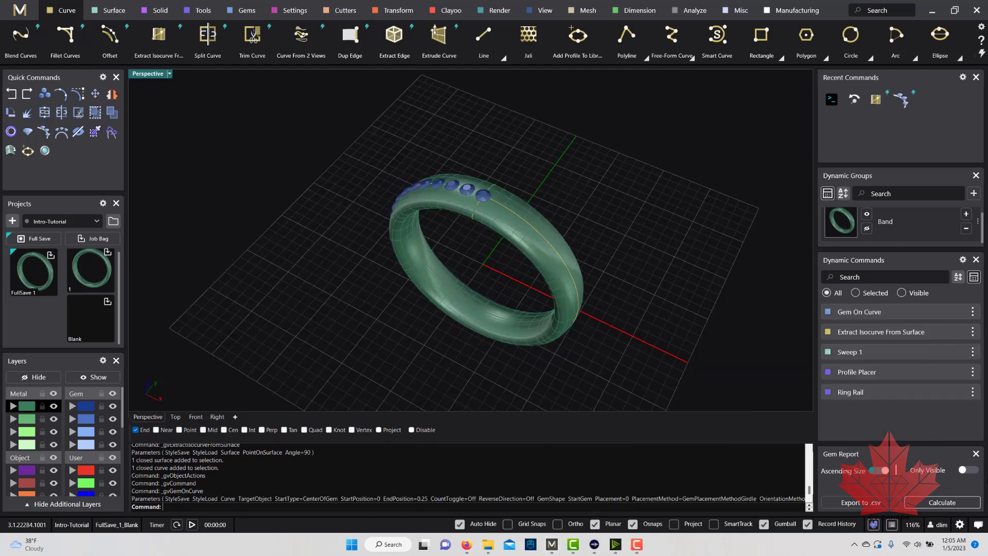
# Step: Calculate the gem report and select the reported round diamonds in the model, clearing the selection when done
pyautogui.click(942, 503)
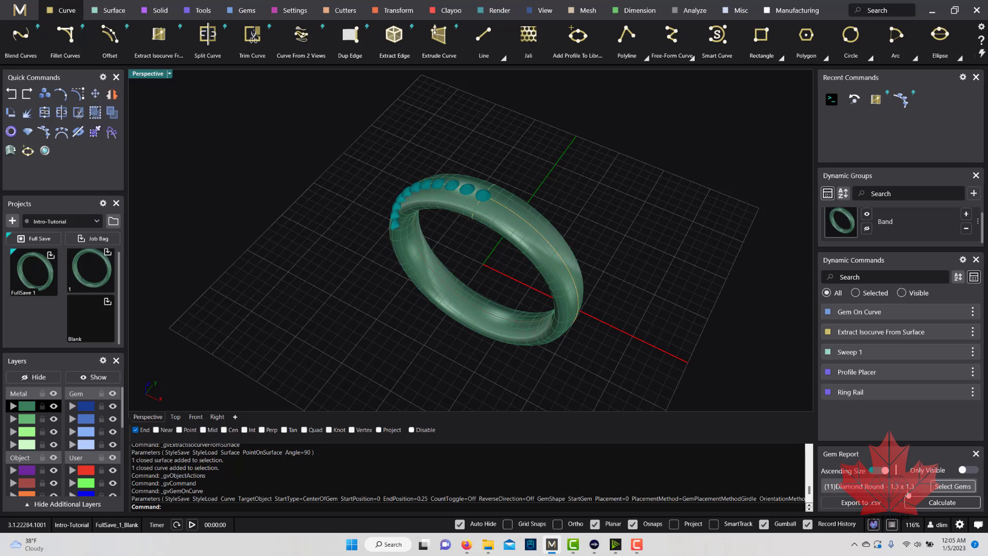
pyautogui.click(951, 486)
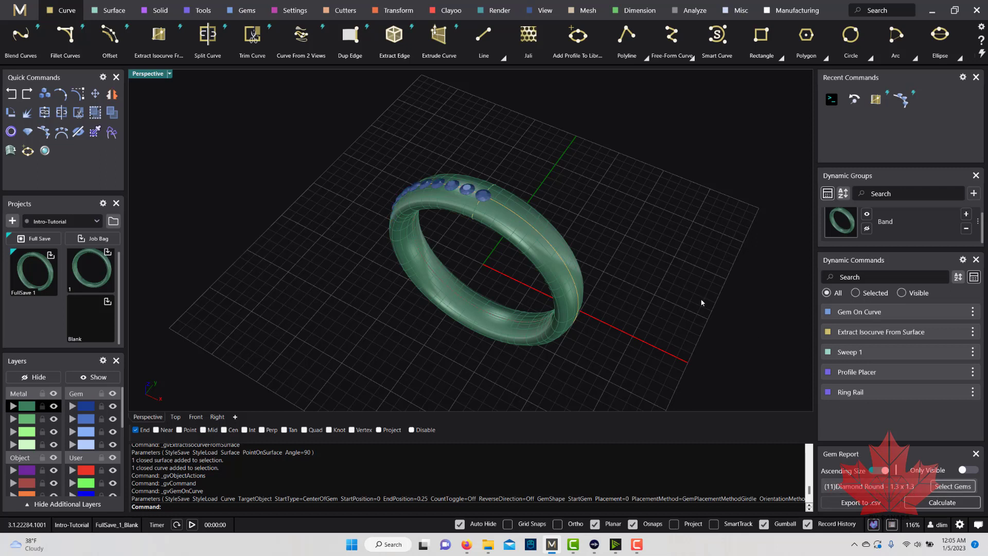
pyautogui.click(682, 229)
# Step: View the list of panels that can be shown or hidden and the display mode options of the Perspective viewport
pyautogui.click(18, 10)
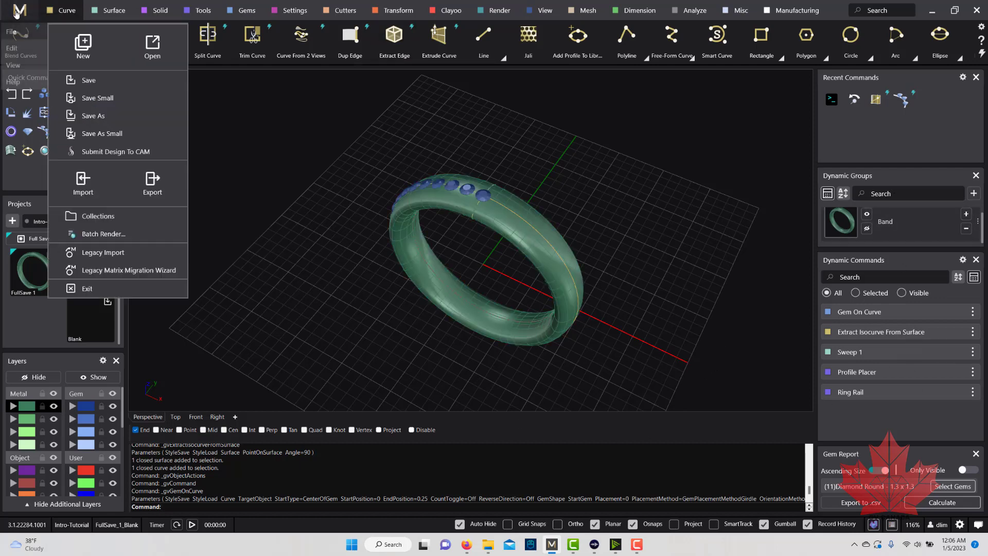
pyautogui.click(15, 65)
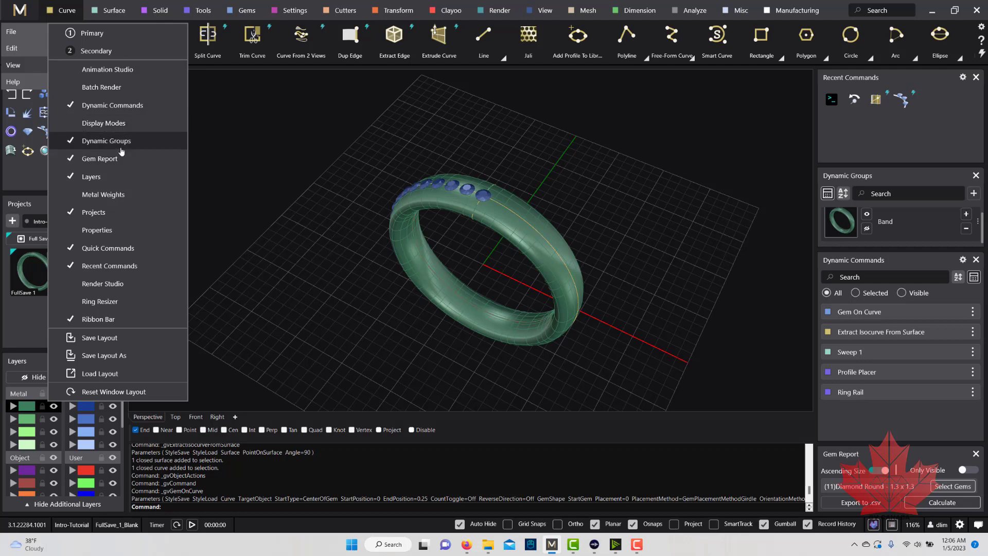
pyautogui.click(216, 123)
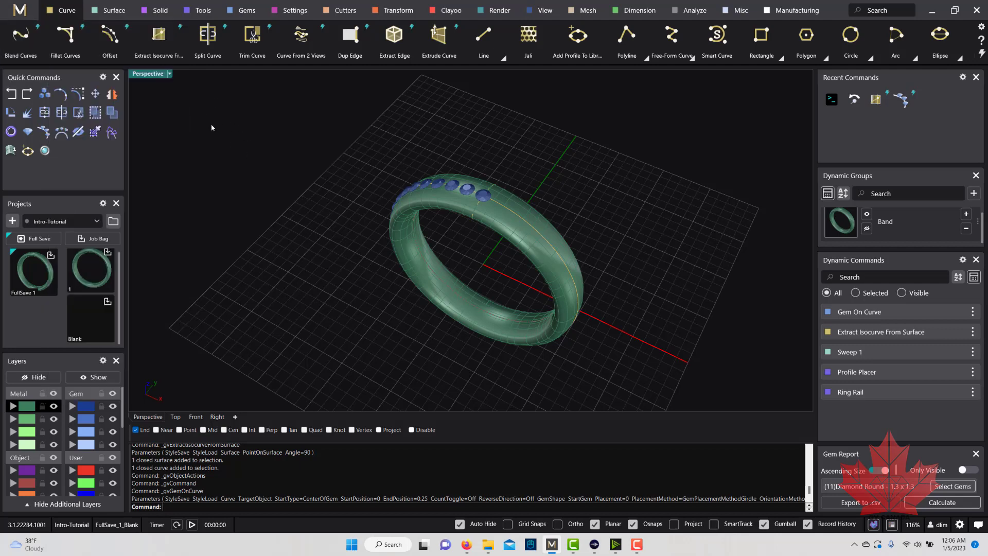
pyautogui.click(169, 74)
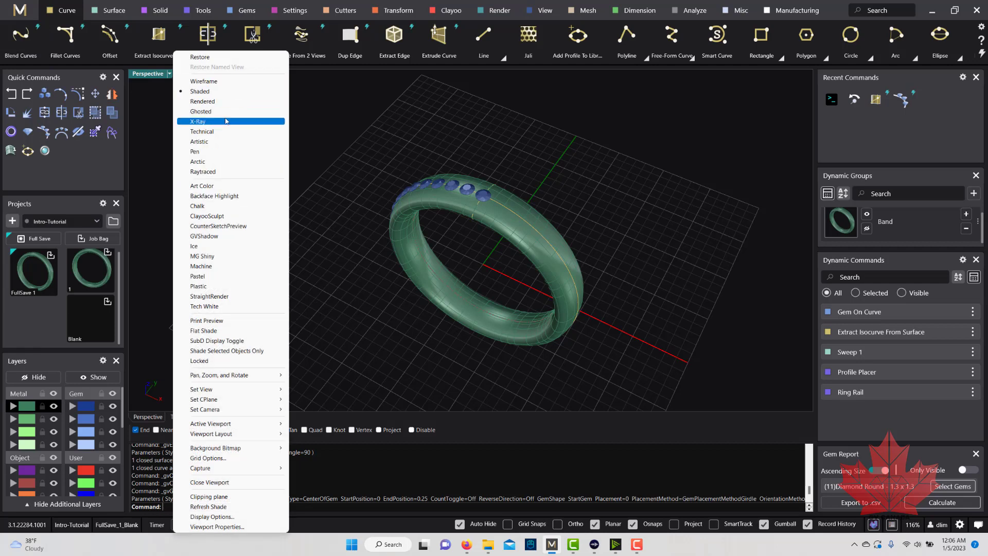
pyautogui.click(297, 123)
# Step: Show the Display Modes panel below the Layers panel and close it again
pyautogui.click(20, 10)
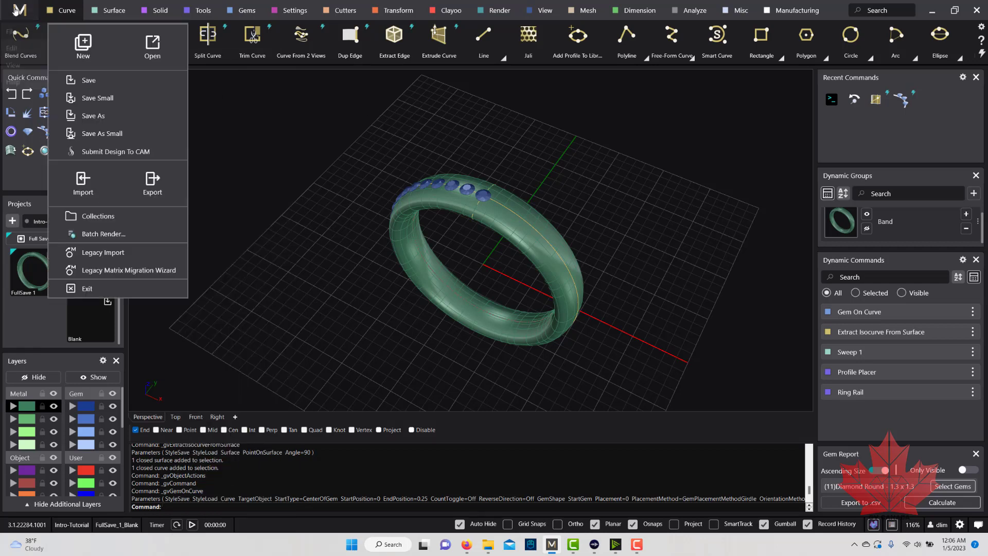
pyautogui.click(20, 10)
pyautogui.click(20, 10)
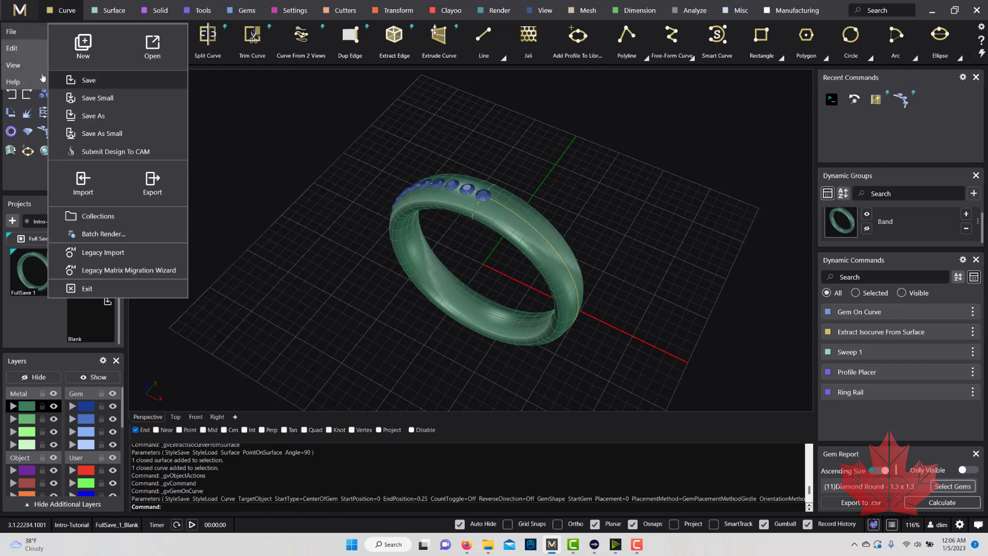
pyautogui.click(29, 65)
pyautogui.click(106, 123)
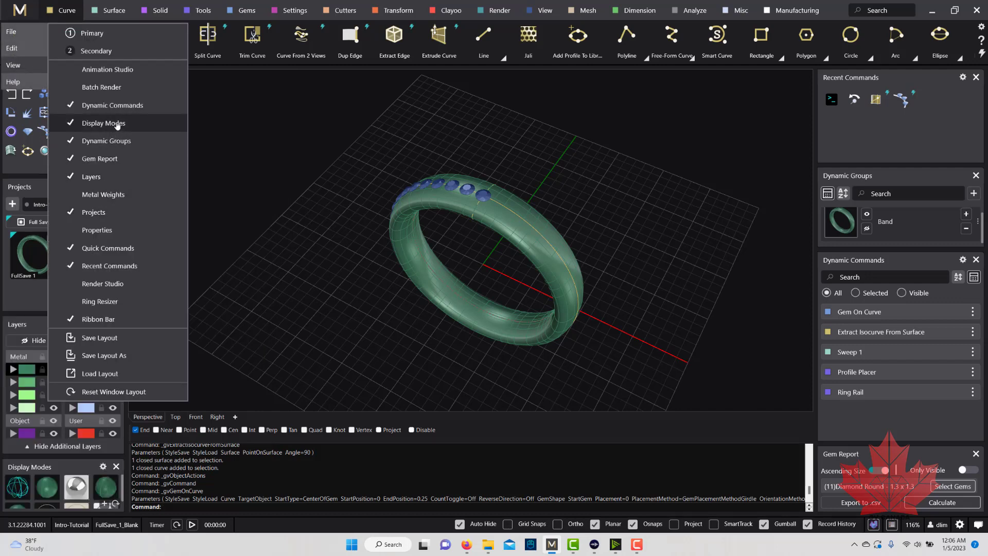
pyautogui.click(311, 407)
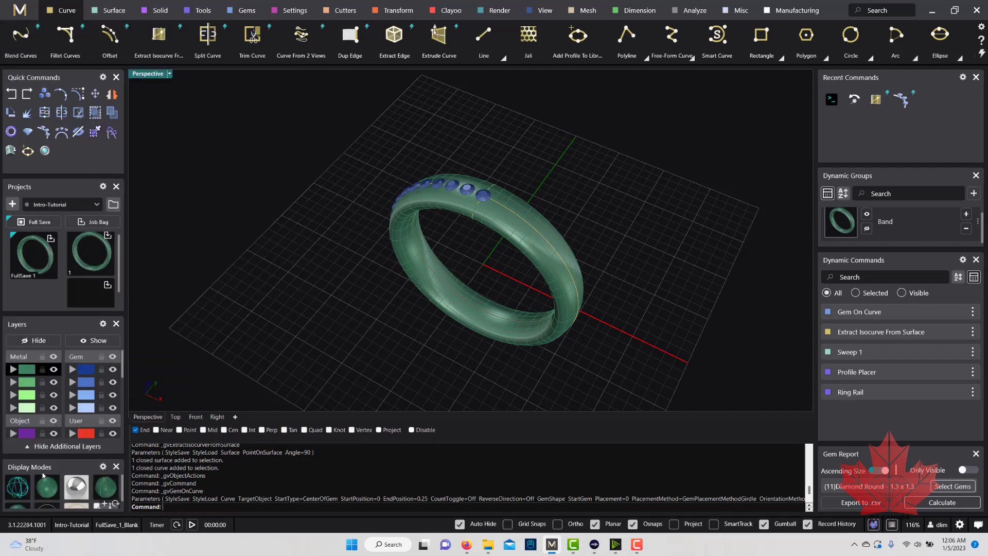
pyautogui.click(116, 466)
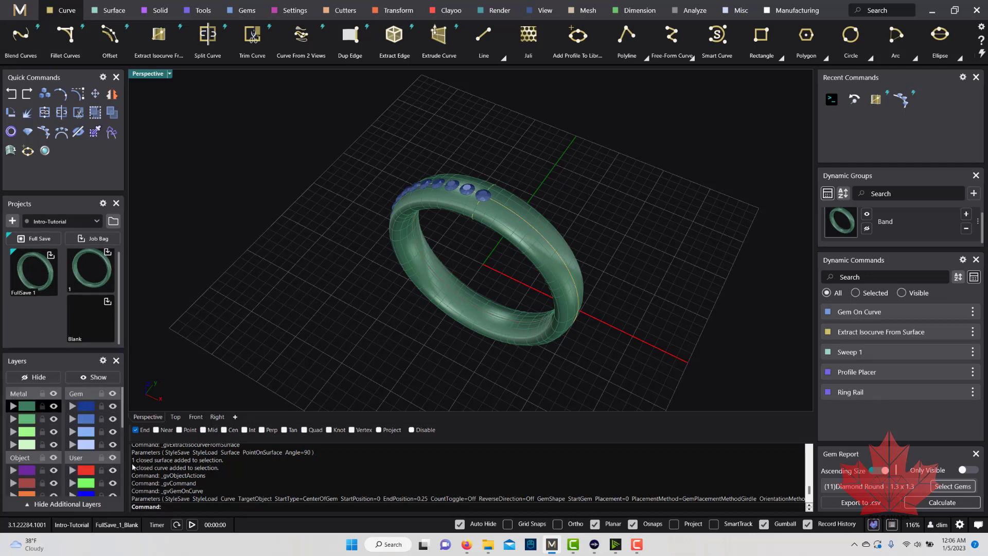
# Step: Review the Perspective viewport's display modes along with the file saving and panel visibility options
pyautogui.click(169, 73)
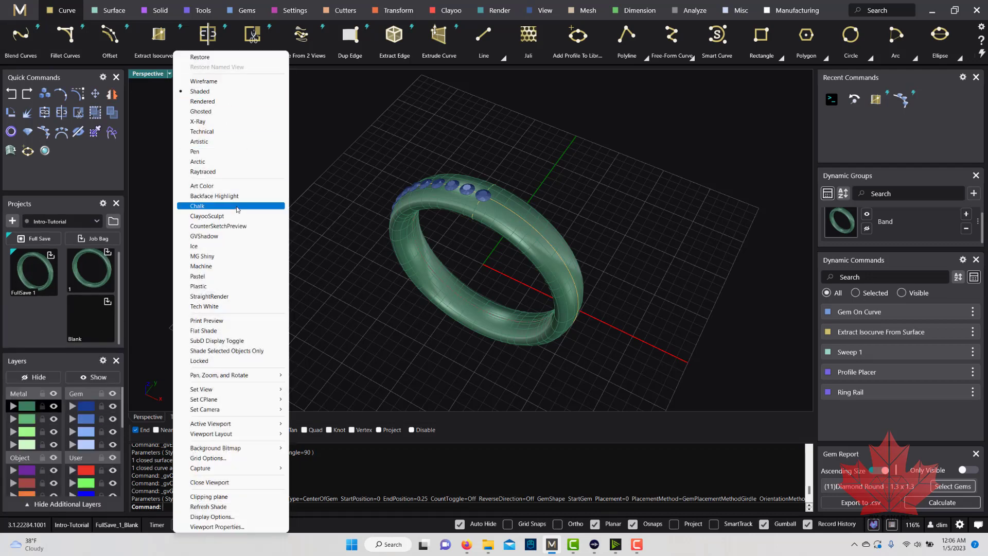
pyautogui.click(353, 107)
pyautogui.click(19, 10)
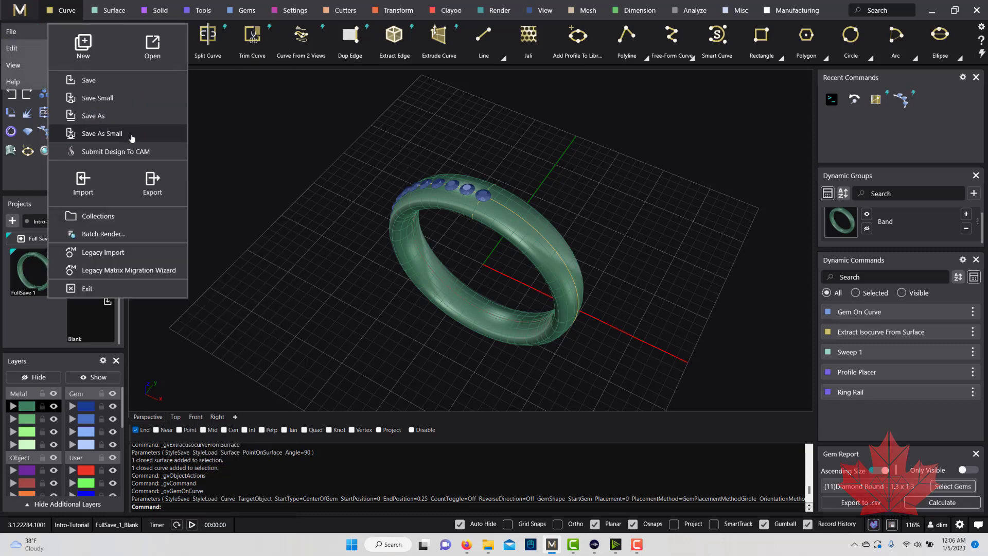
pyautogui.click(13, 65)
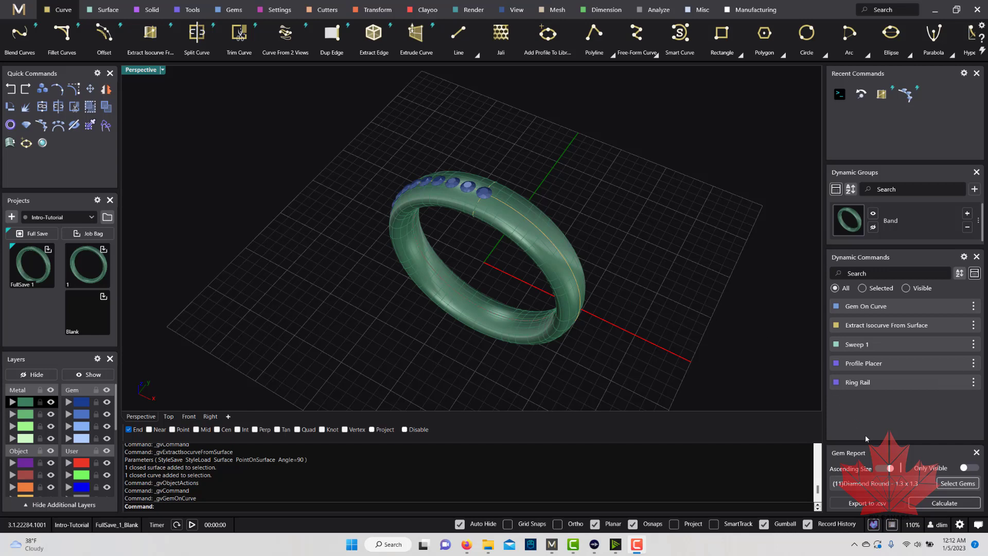
# Step: Enlarge the interface scale to 154% and reduce it to 105%
pyautogui.click(915, 528)
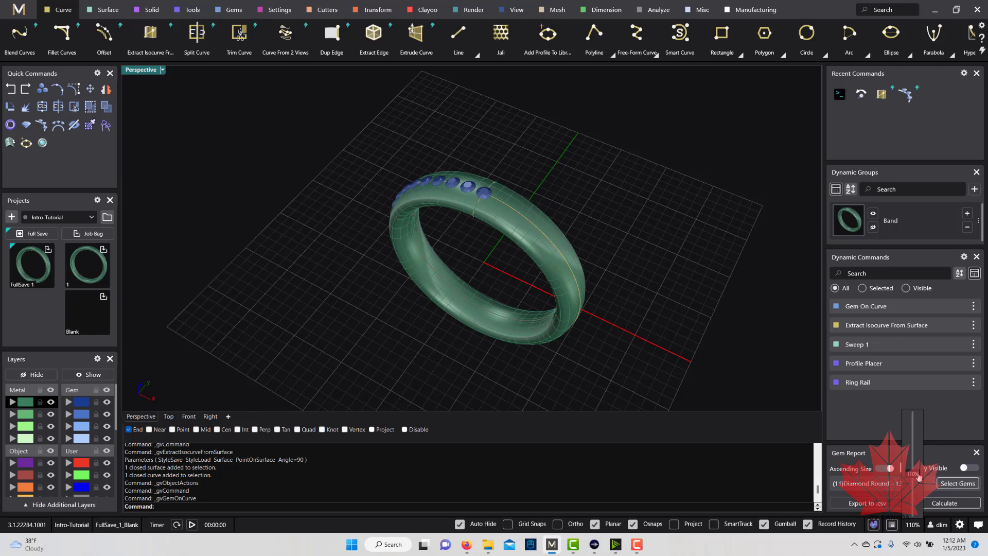
pyautogui.click(915, 525)
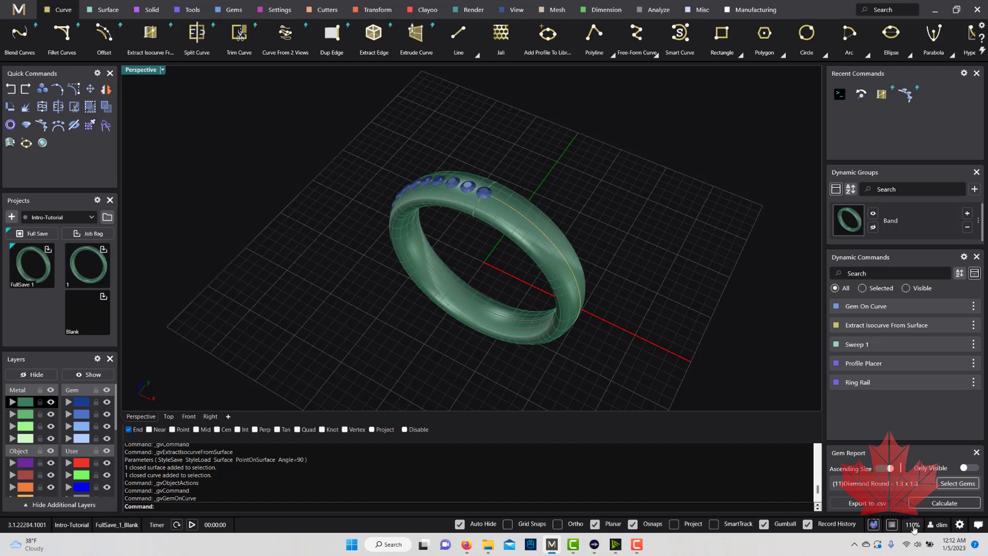
pyautogui.click(914, 526)
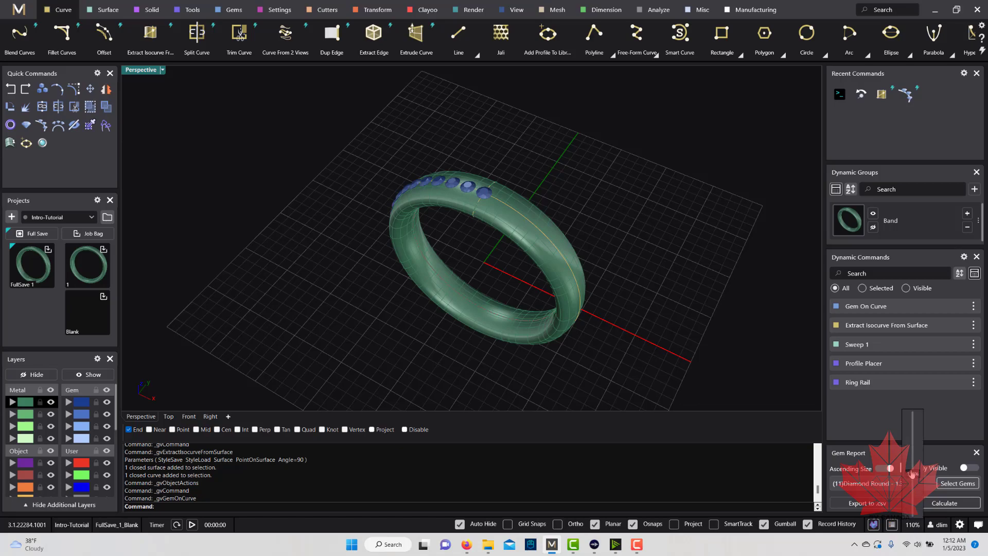
pyautogui.moveTo(911, 475); pyautogui.dragTo(917, 446)
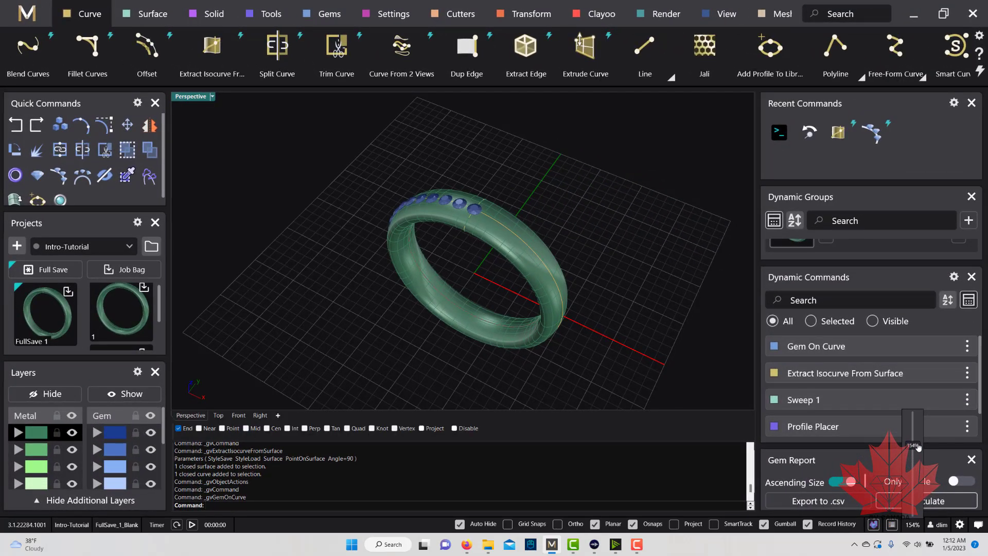
pyautogui.moveTo(918, 446); pyautogui.dragTo(916, 478)
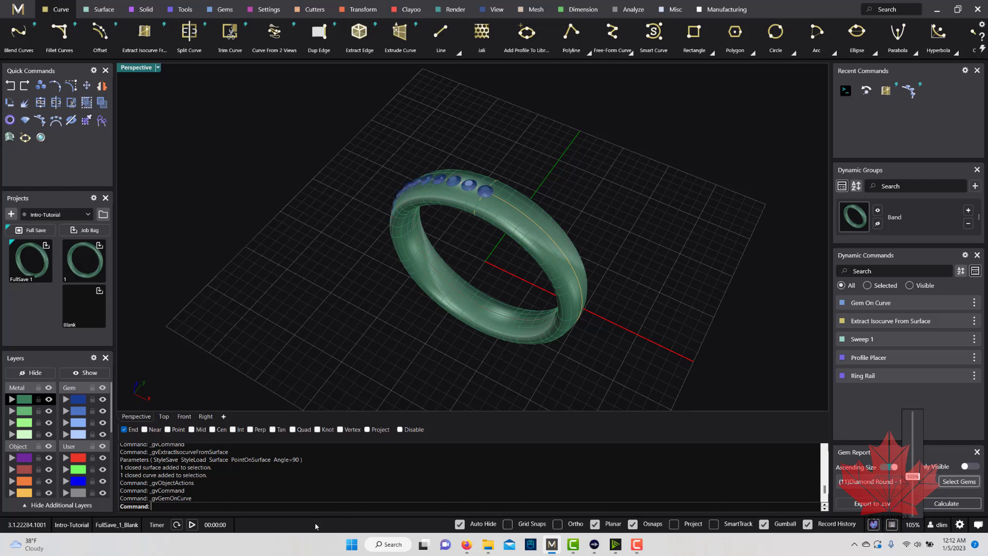
# Step: Start the project timer and pause it
pyautogui.click(192, 524)
pyautogui.click(192, 525)
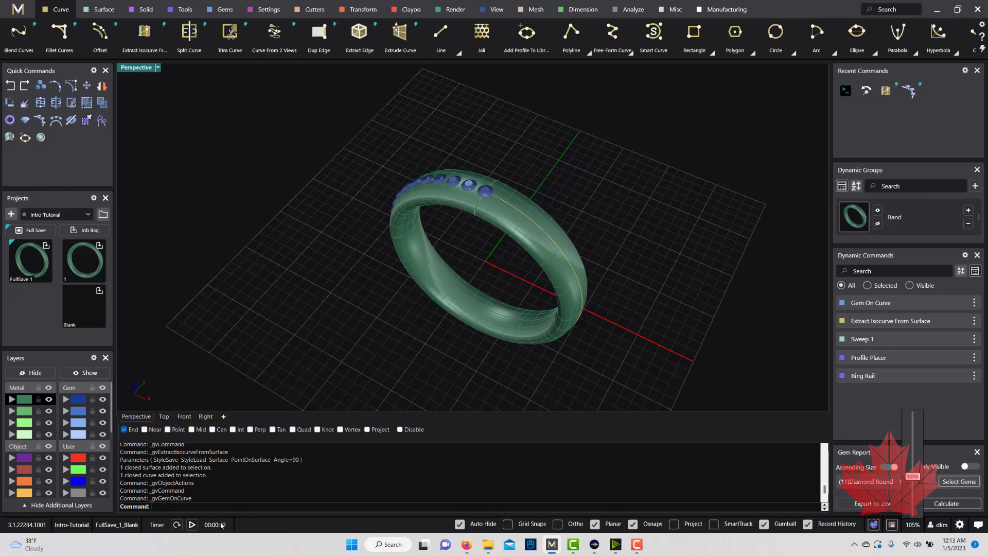